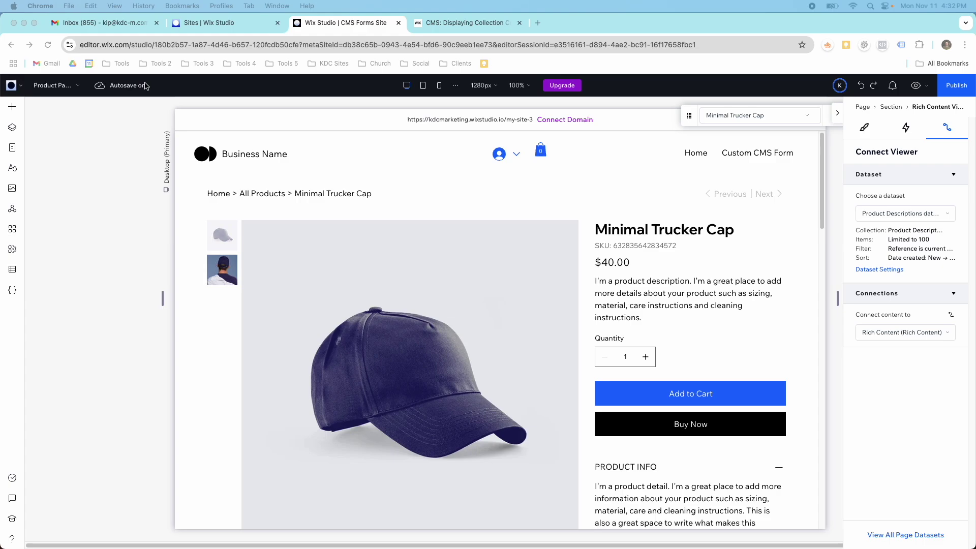
Step: Preview the product page for Minimal Trucker Cap and examine the custom description content below the product details
scroll(729, 174, "down", 2)
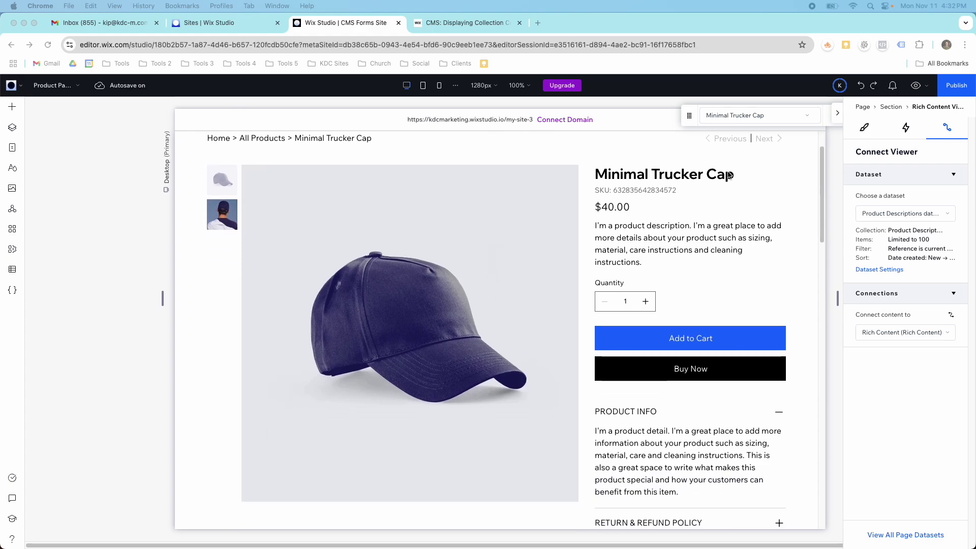
left_click(917, 85)
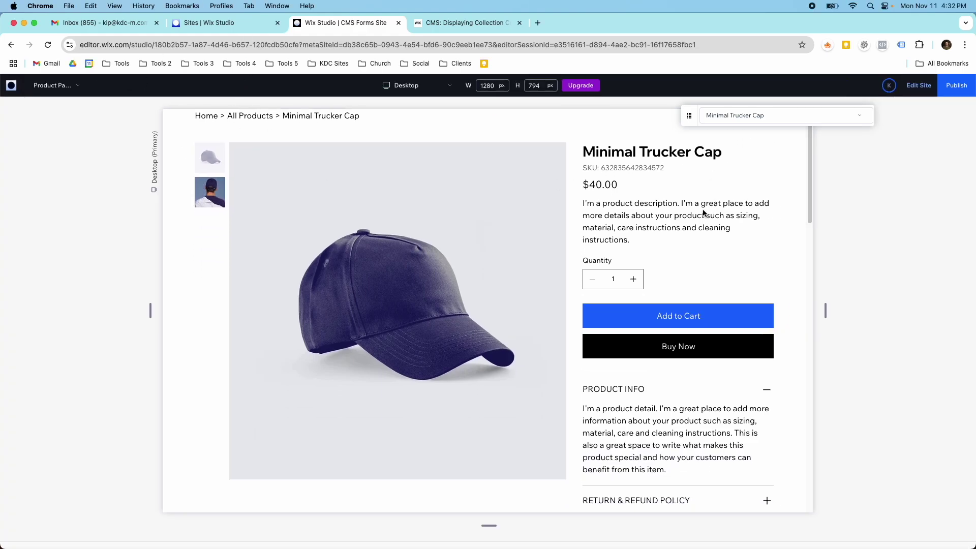
scroll(703, 212, "down", 6)
scroll(639, 276, "up", 5)
scroll(639, 275, "down", 4)
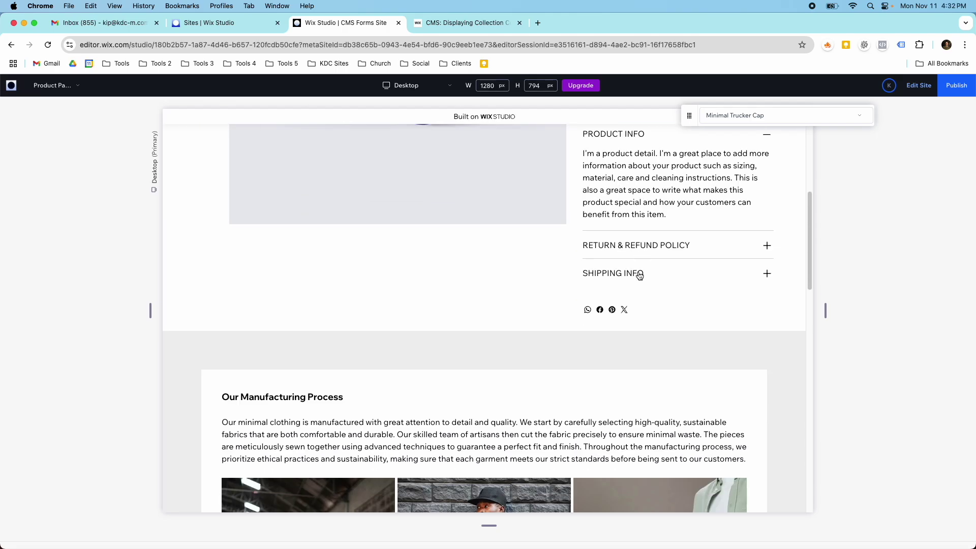
scroll(639, 275, "down", 13)
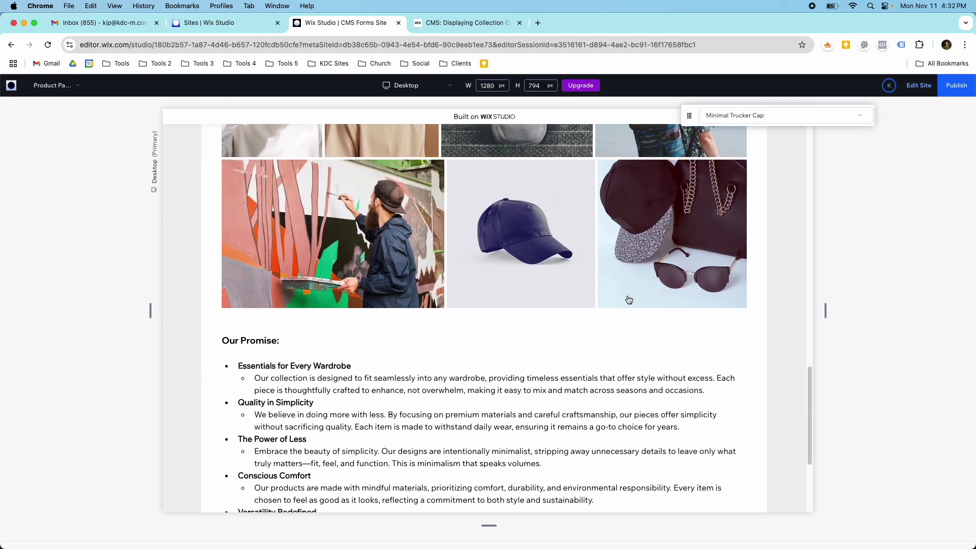
scroll(629, 300, "down", 2)
Step: Switch the previewed product to Minimal Cotten T-Shirt and look through its custom description section
left_click(741, 120)
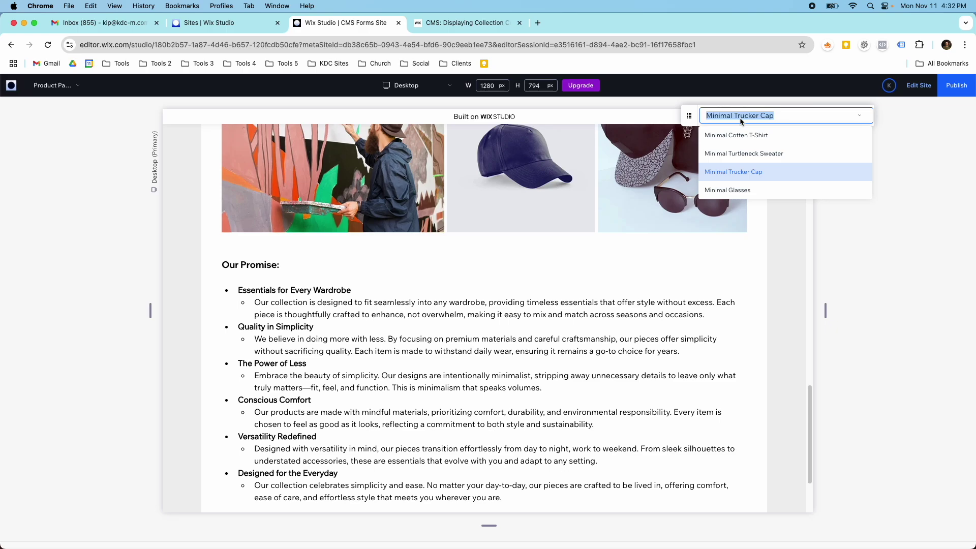
left_click(741, 135)
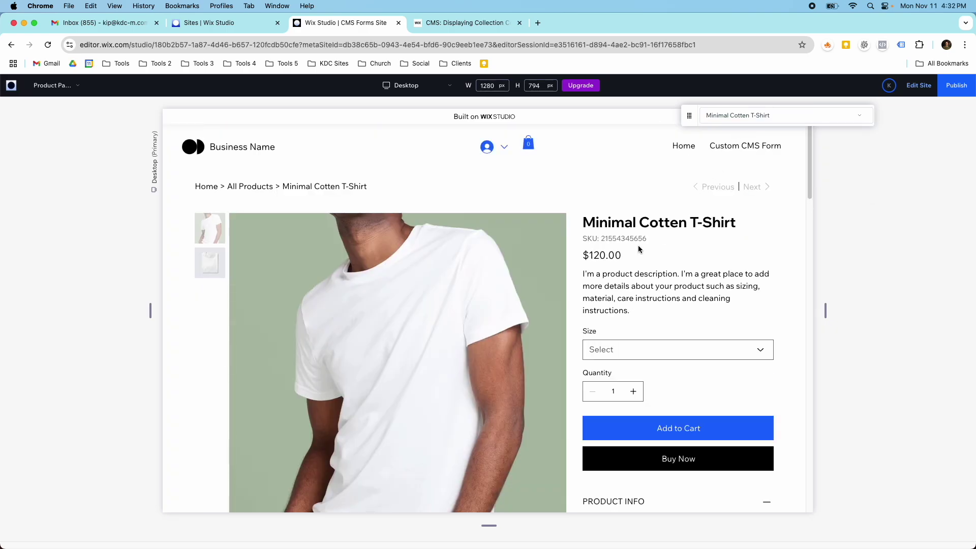
scroll(637, 251, "down", 12)
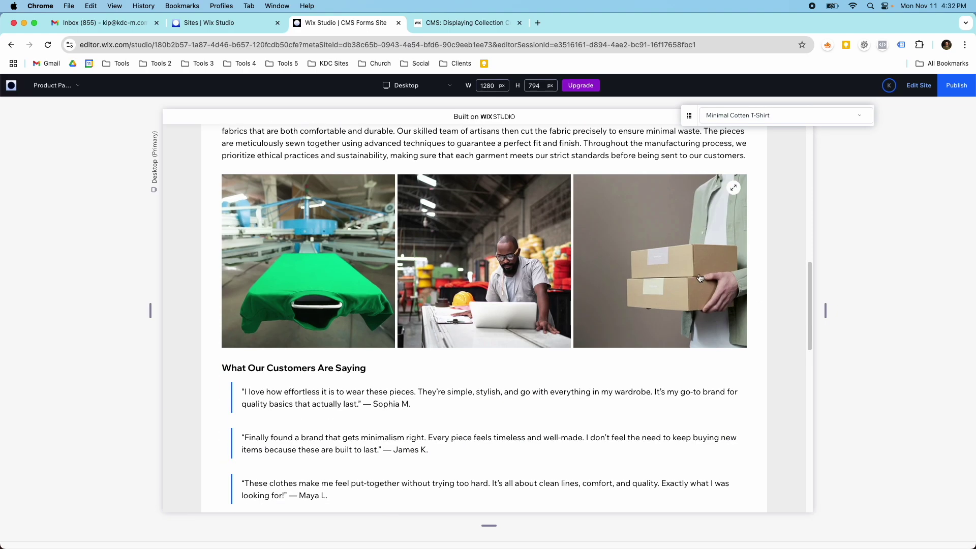
scroll(569, 291, "down", 6)
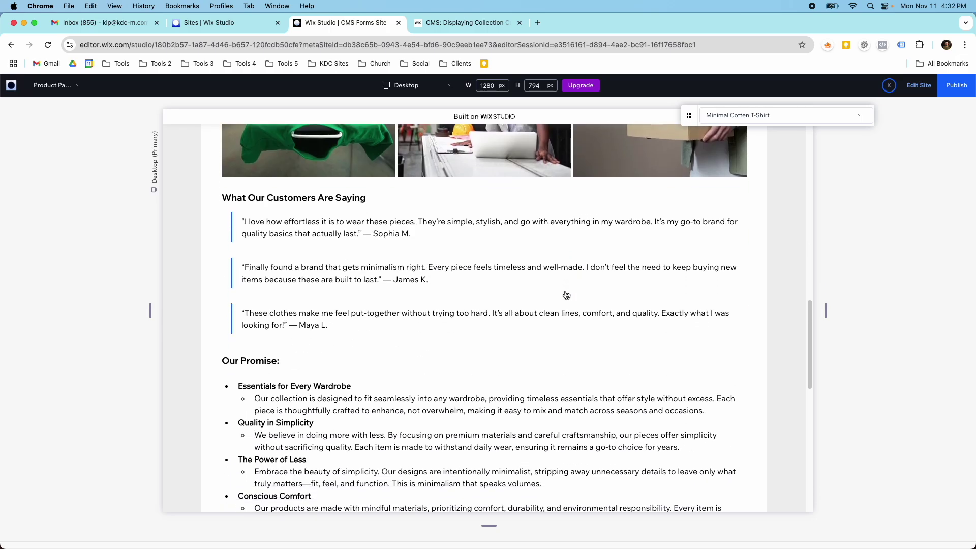
scroll(566, 291, "down", 4)
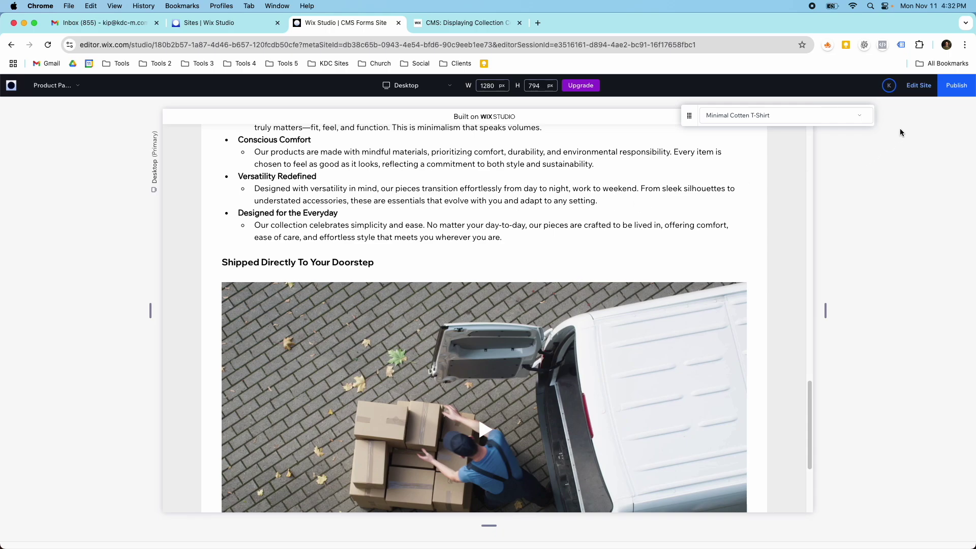
Step: Return to editing the site and examine the rich content viewer on the product page canvas
left_click(919, 85)
scroll(679, 228, "up", 4)
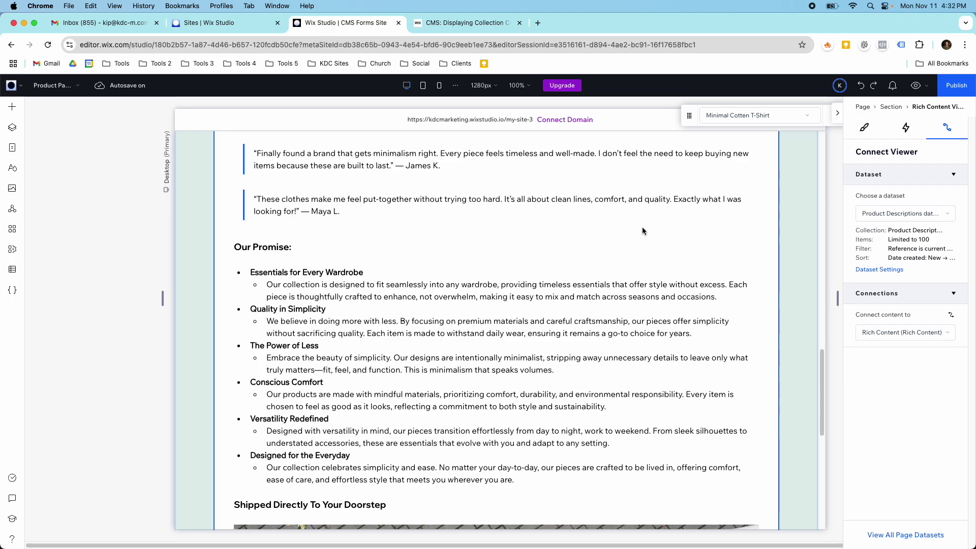
scroll(594, 248, "up", 5)
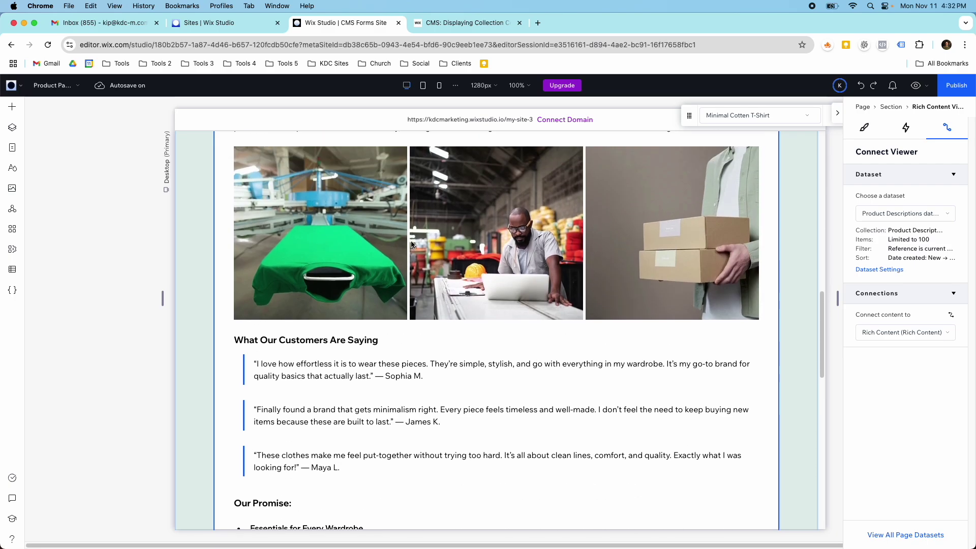
scroll(411, 244, "up", 5)
scroll(524, 209, "down", 6)
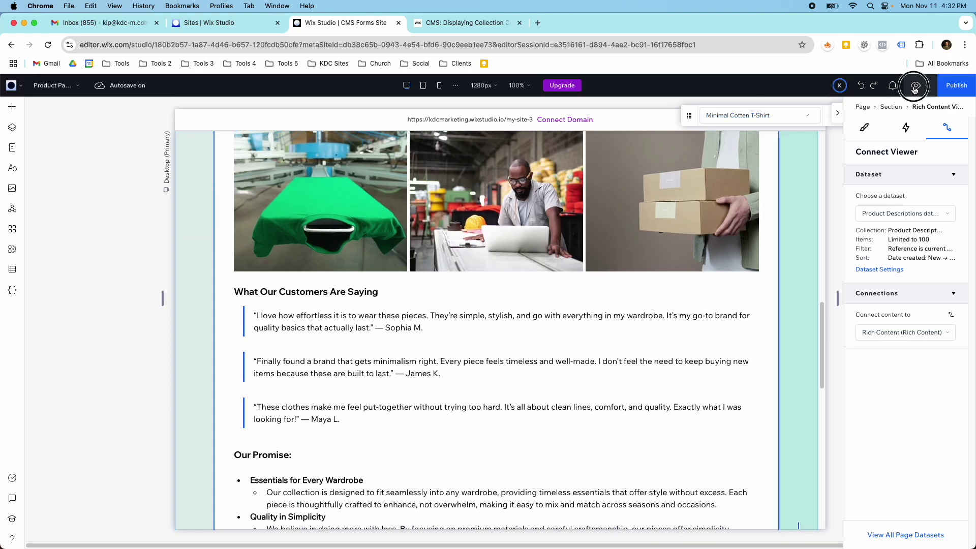
Step: Preview the T-shirt page again and review its images, customer quotes, promise list and shipping section
left_click(915, 86)
scroll(367, 236, "up", 3)
scroll(335, 235, "down", 4)
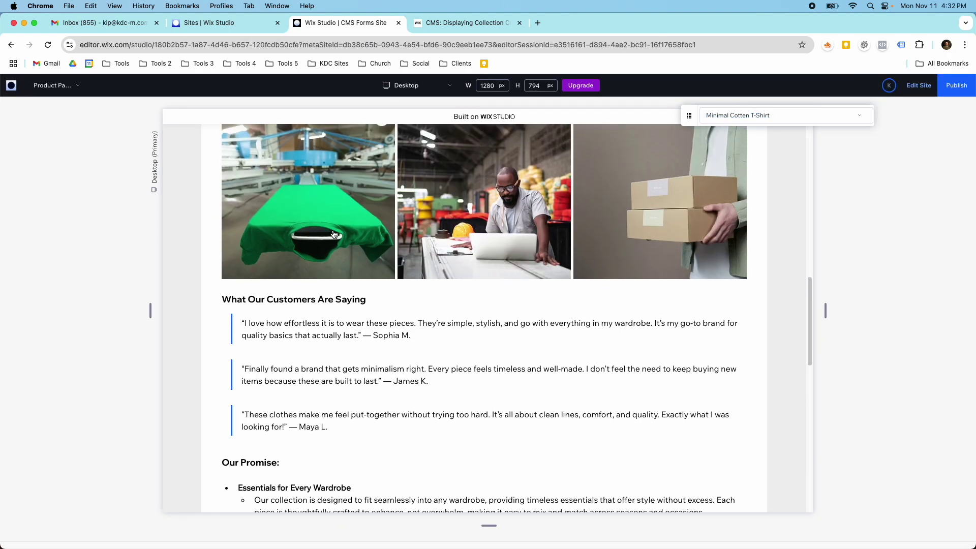
scroll(638, 230, "down", 3)
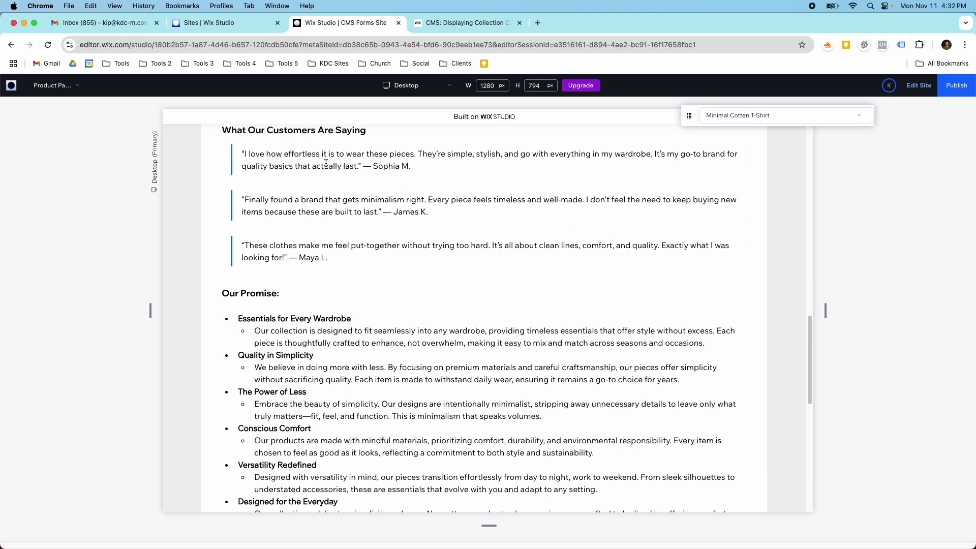
scroll(374, 229, "down", 4)
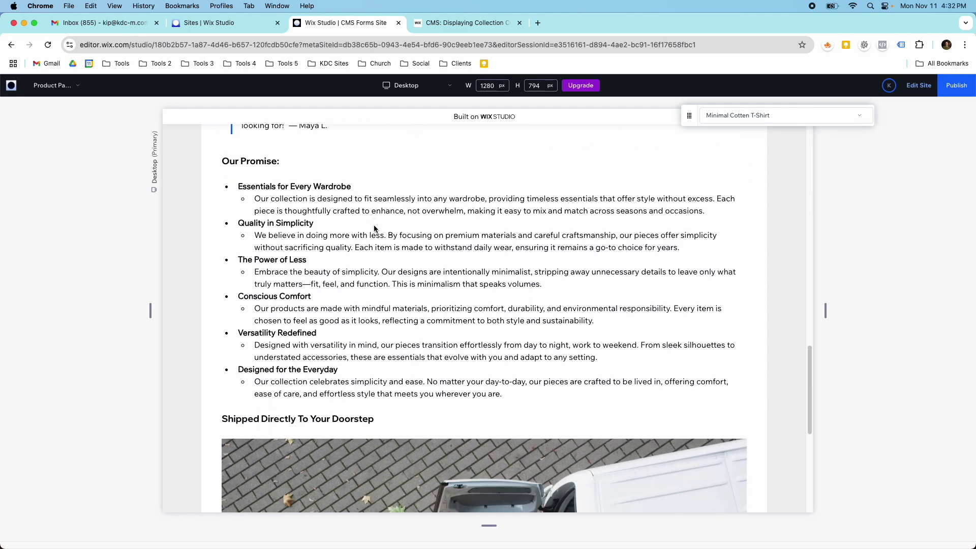
scroll(356, 229, "down", 4)
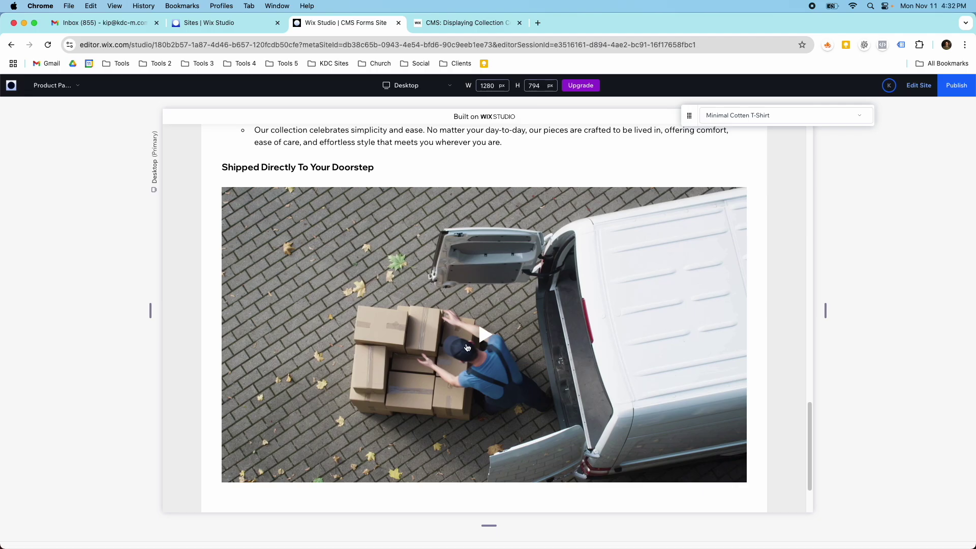
Step: Play the delivery video under Shipped Directly To Your Doorstep briefly and pause it
left_click(482, 337)
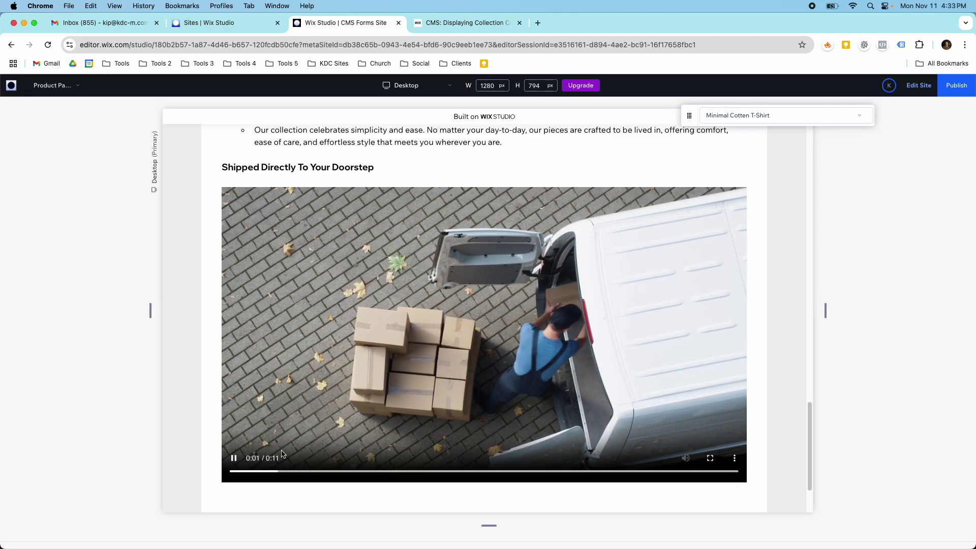
left_click(237, 459)
scroll(455, 329, "up", 10)
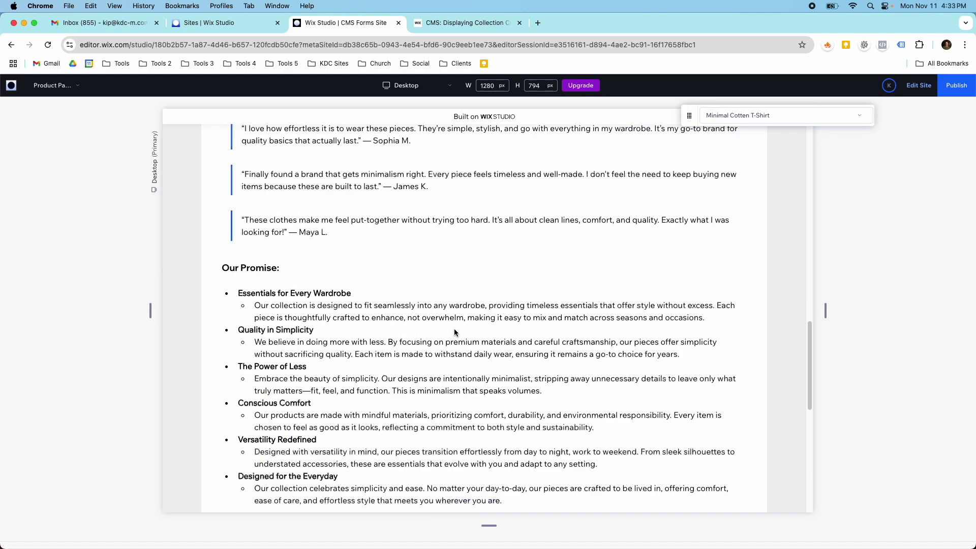
Step: Switch the previewed product to Minimal Turtleneck Sweater and examine its manufacturing text and images
scroll(455, 330, "up", 4)
left_click(748, 114)
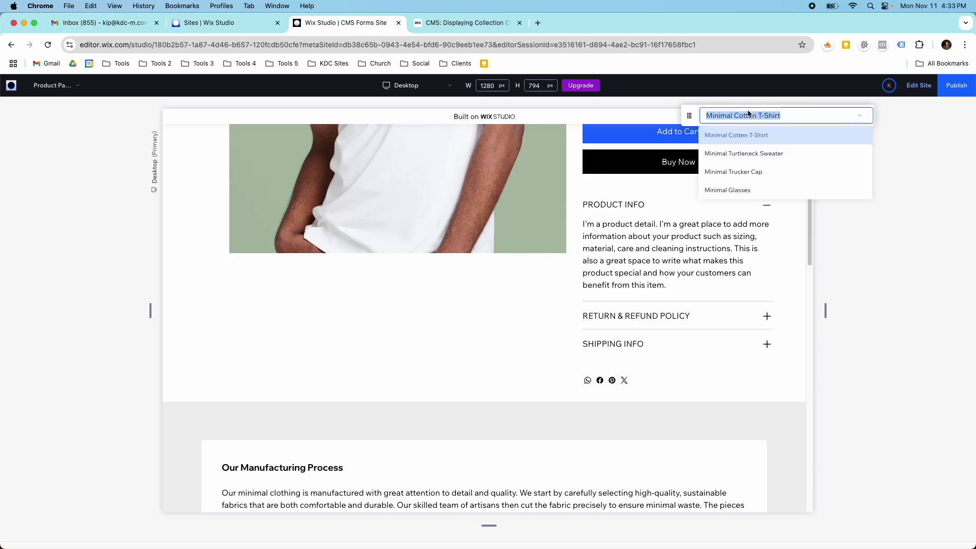
left_click(747, 153)
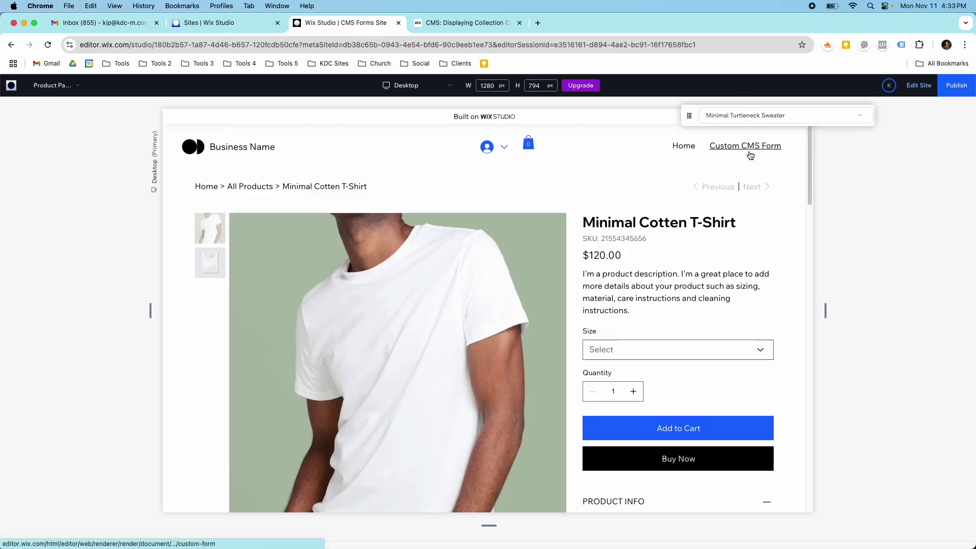
scroll(629, 235, "down", 10)
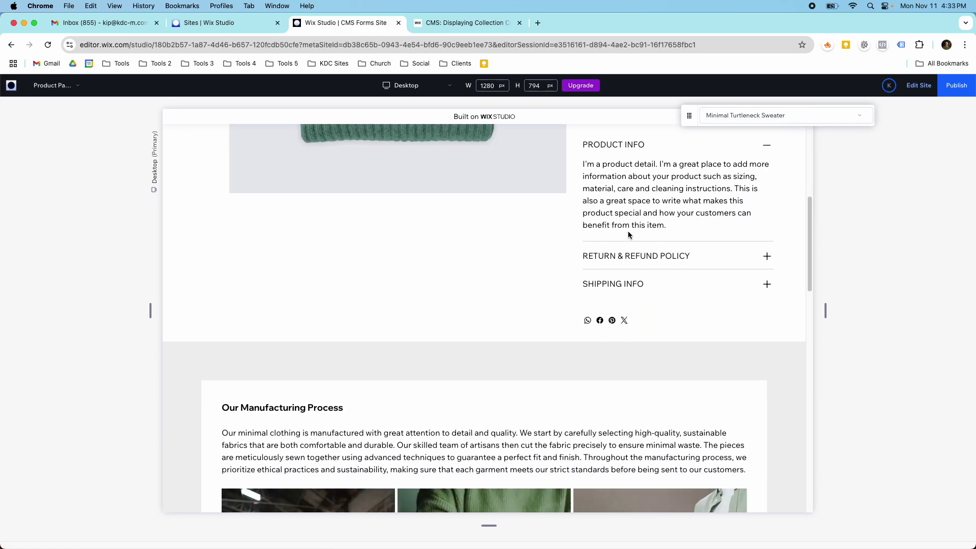
scroll(628, 235, "down", 2)
scroll(408, 202, "up", 2)
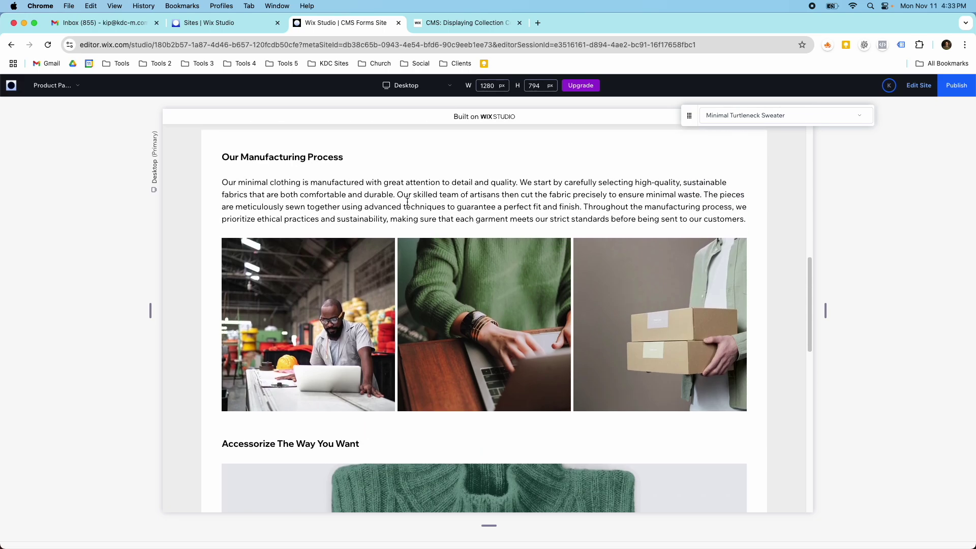
mouse_move(471, 305)
scroll(473, 295, "down", 10)
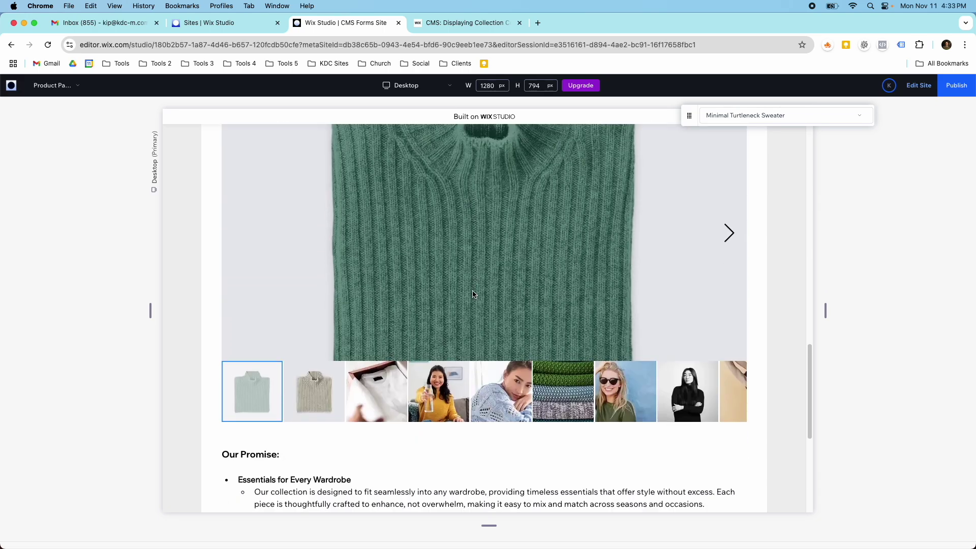
Step: Page forward through the sweater's Accessorize The Way You Want gallery and look over the Our Promise list below it
scroll(564, 276, "up", 1)
left_click(730, 215)
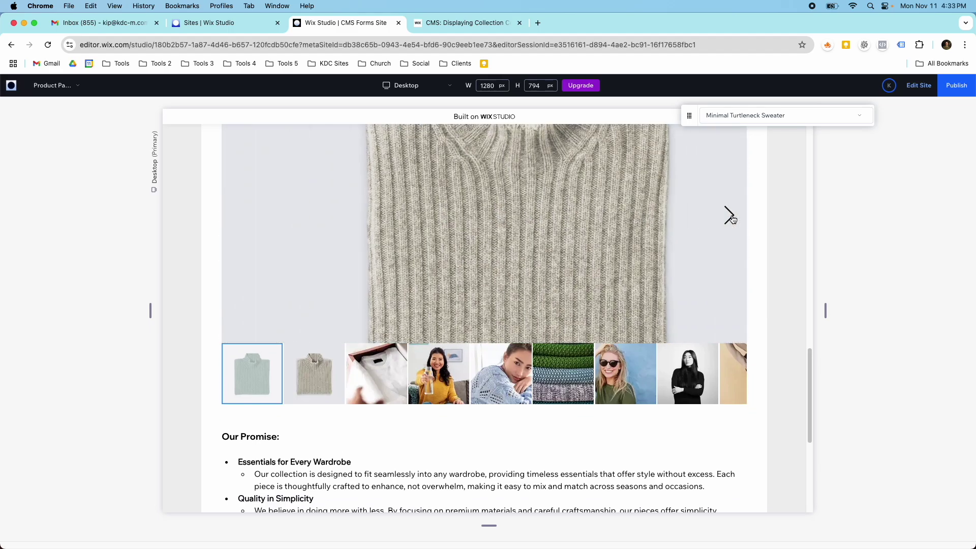
scroll(732, 221, "up", 3)
scroll(732, 221, "up", 2)
left_click(728, 287)
left_click(728, 290)
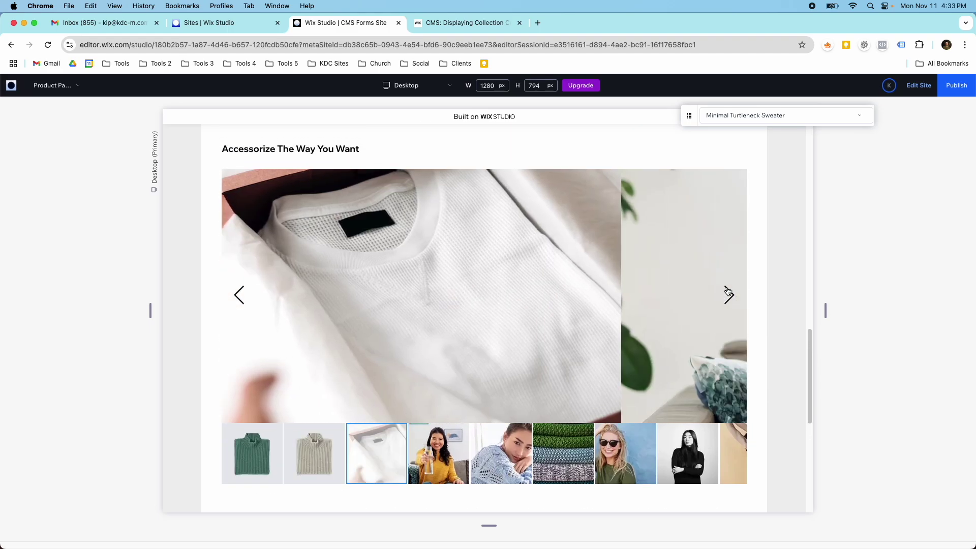
left_click(728, 290)
left_click(728, 290)
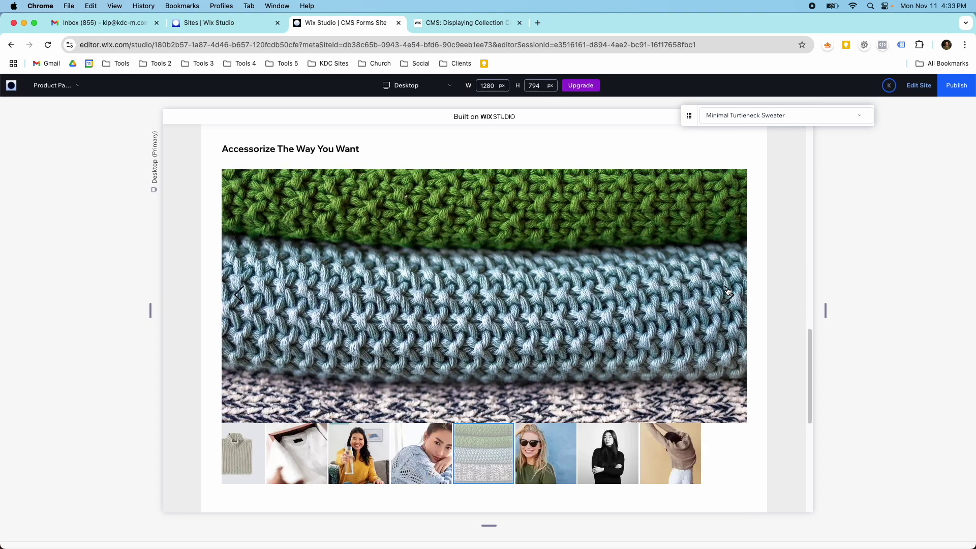
left_click(727, 290)
left_click(728, 290)
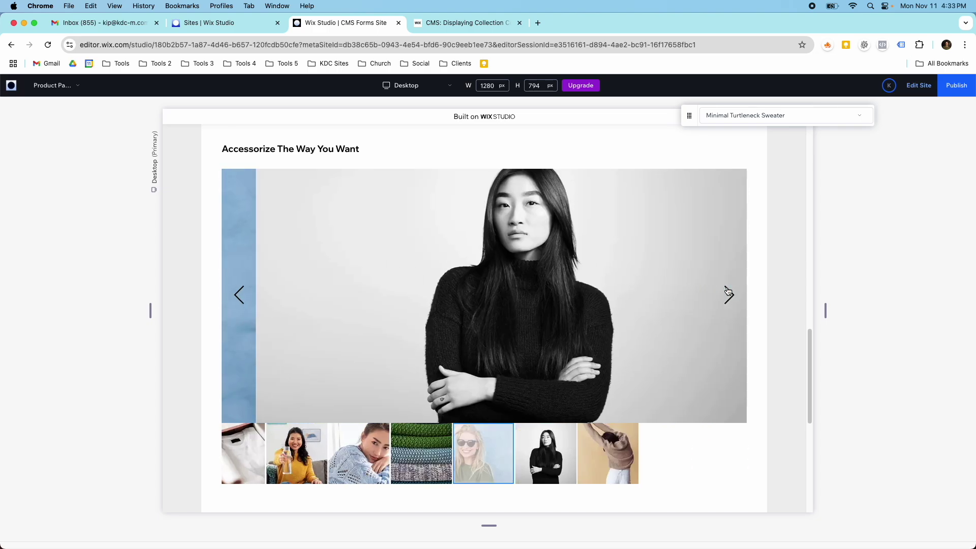
left_click(727, 289)
scroll(542, 296, "down", 10)
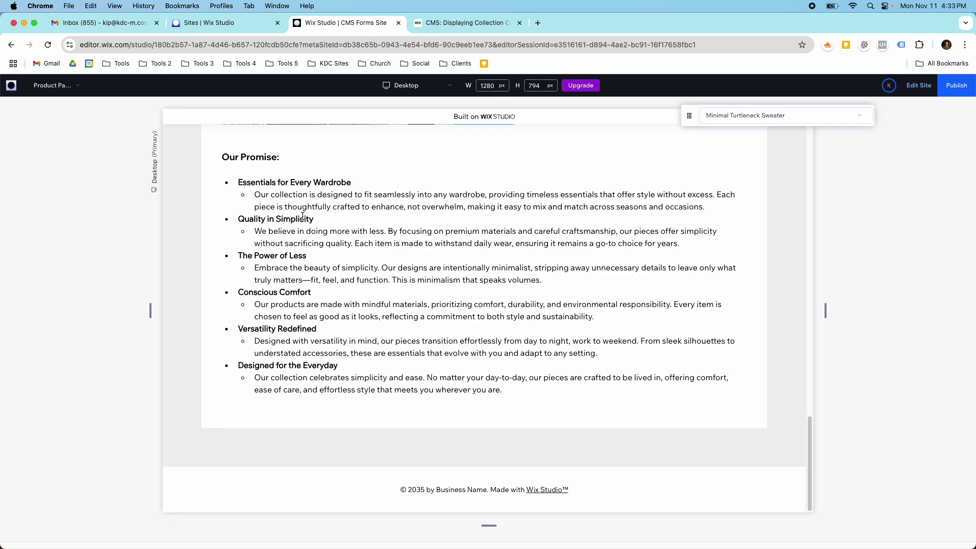
Step: Switch the previewed product to Minimal Trucker Cap and view its main product details
scroll(303, 216, "up", 15)
scroll(303, 220, "down", 2)
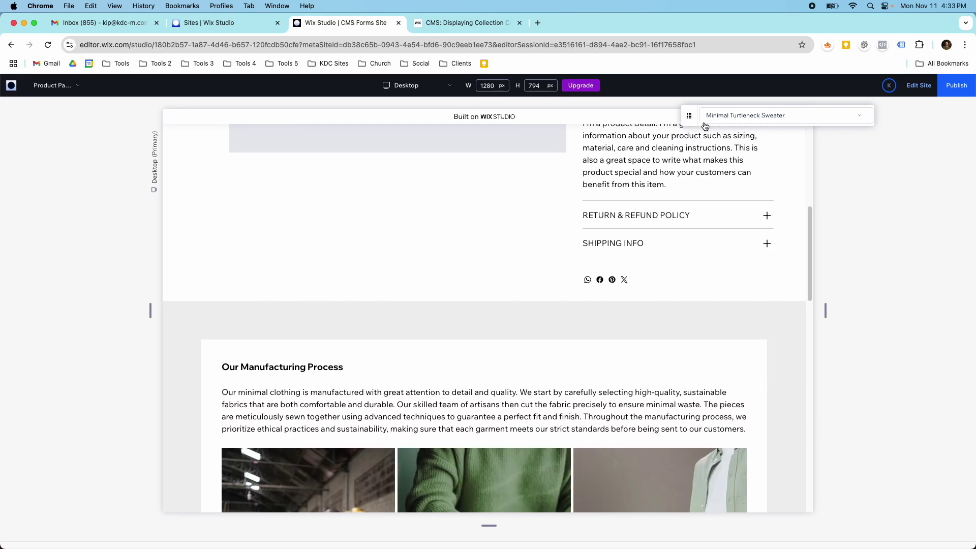
left_click(715, 119)
left_click(731, 170)
scroll(630, 188, "down", 5)
scroll(610, 242, "down", 2)
scroll(407, 257, "down", 3)
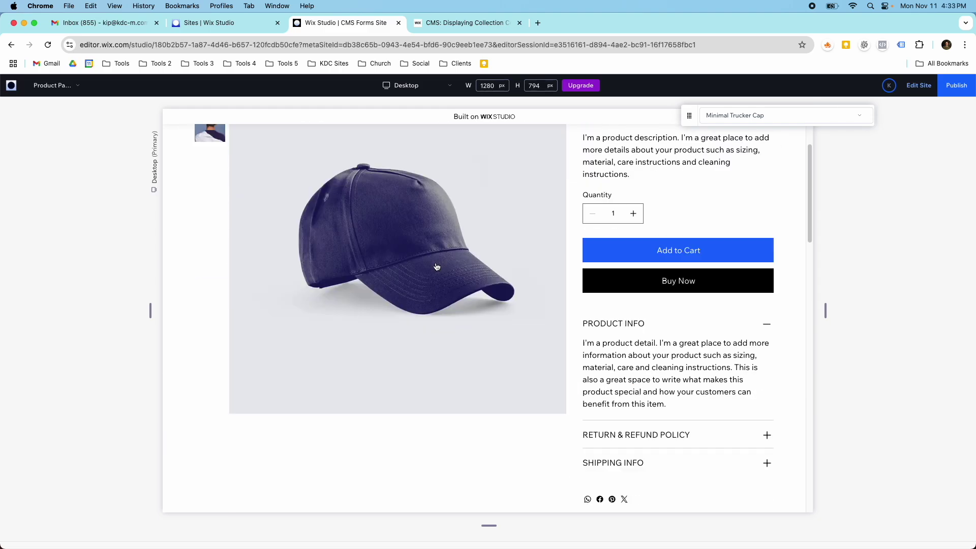
Step: Review the trucker cap's manufacturing images, accessory photo gallery and Our Promise text
scroll(437, 266, "down", 10)
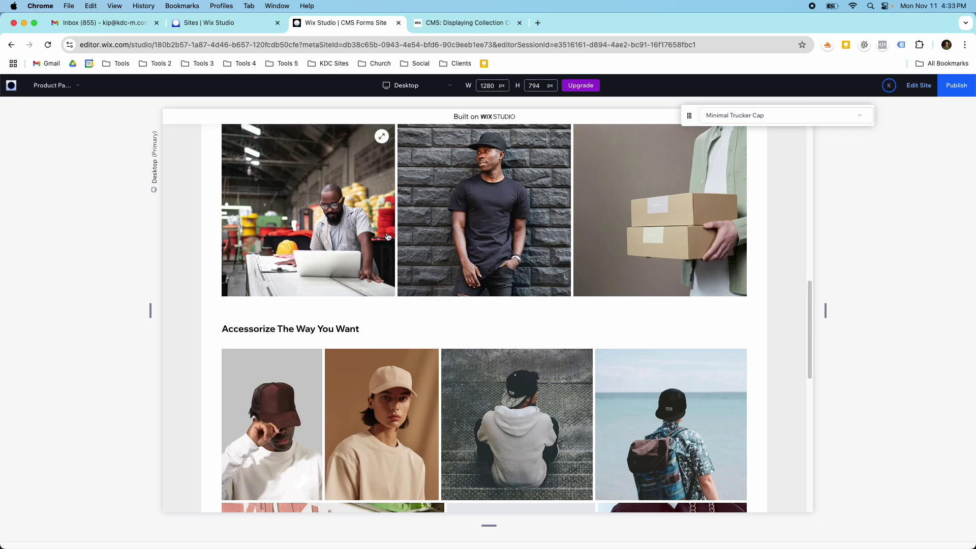
scroll(432, 257, "down", 3)
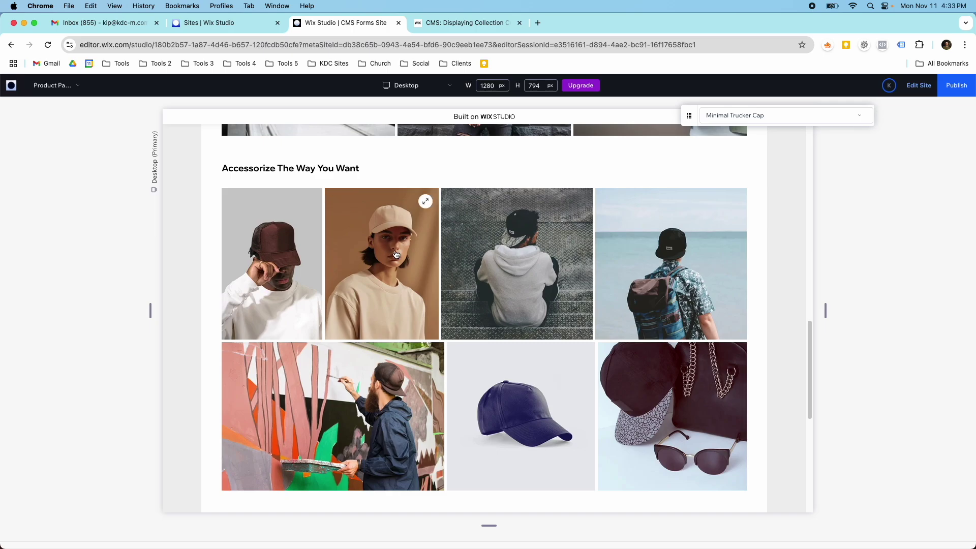
scroll(635, 264, "down", 1)
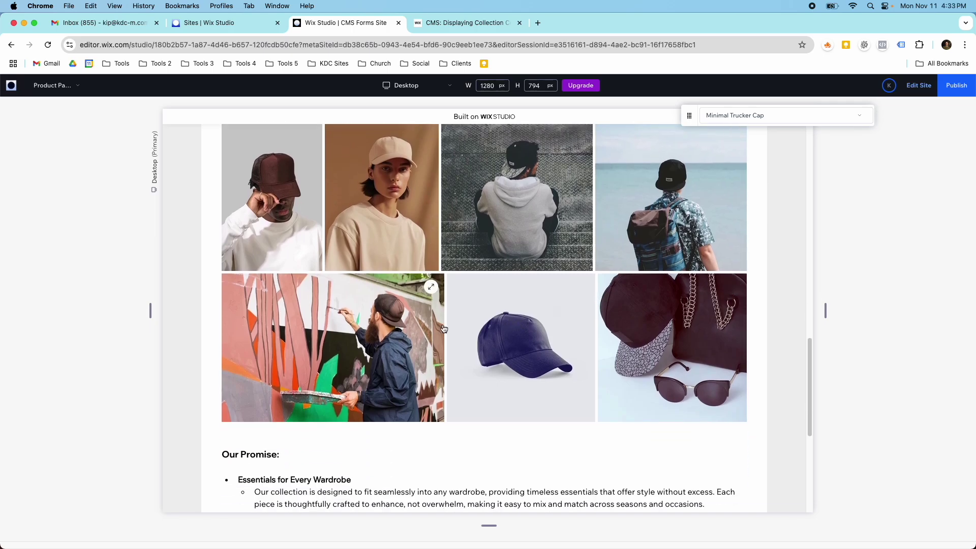
scroll(587, 319, "down", 5)
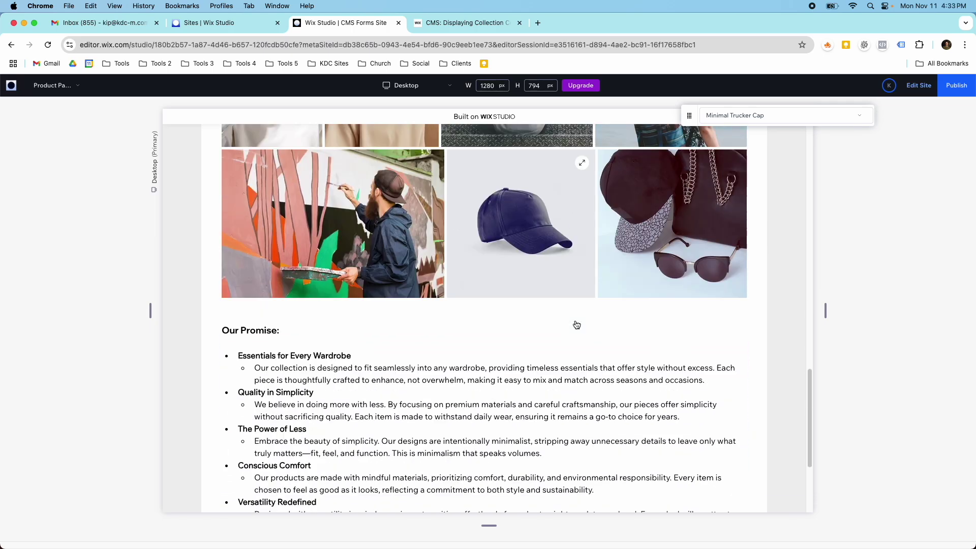
scroll(515, 256, "up", 3)
scroll(515, 256, "up", 8)
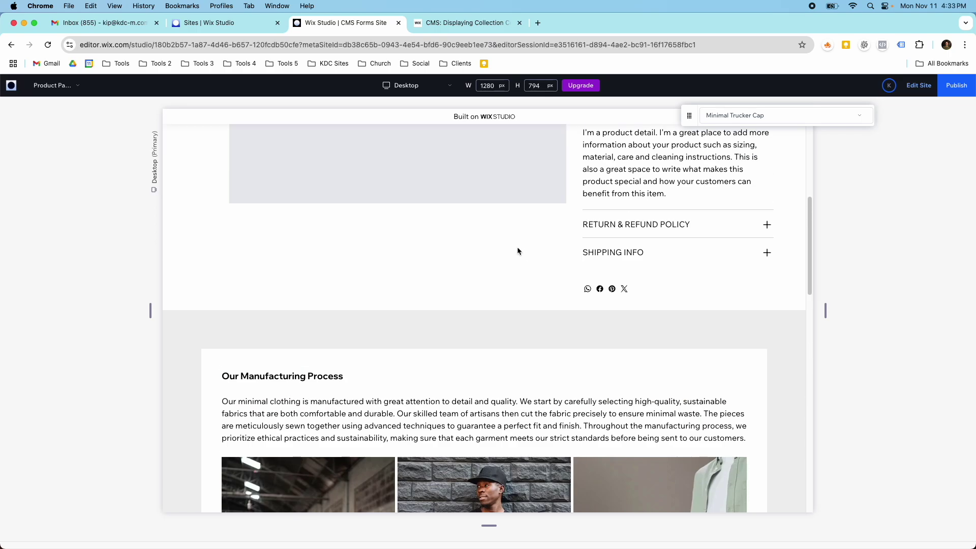
Step: Switch the previewed product to Minimal Glasses and examine its main details and manufacturing process section
left_click(727, 120)
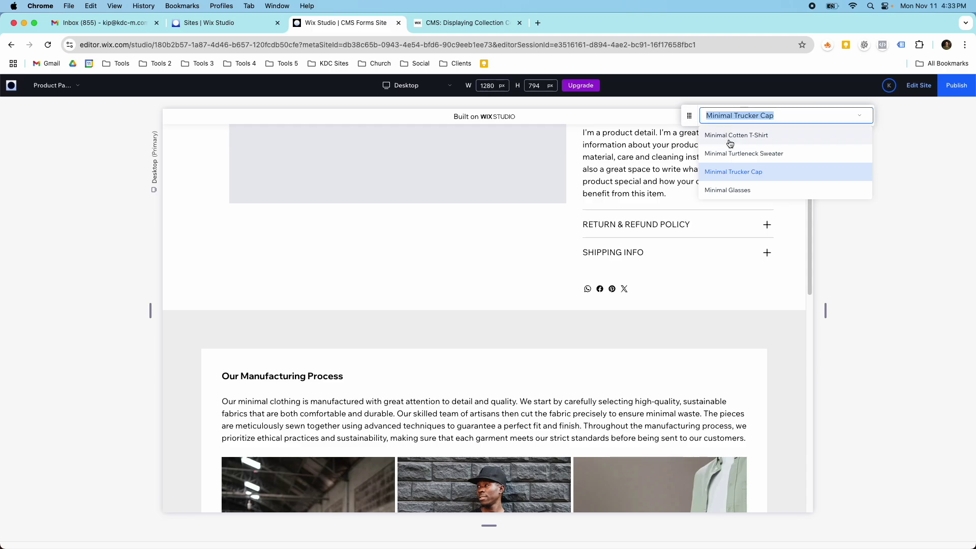
left_click(731, 190)
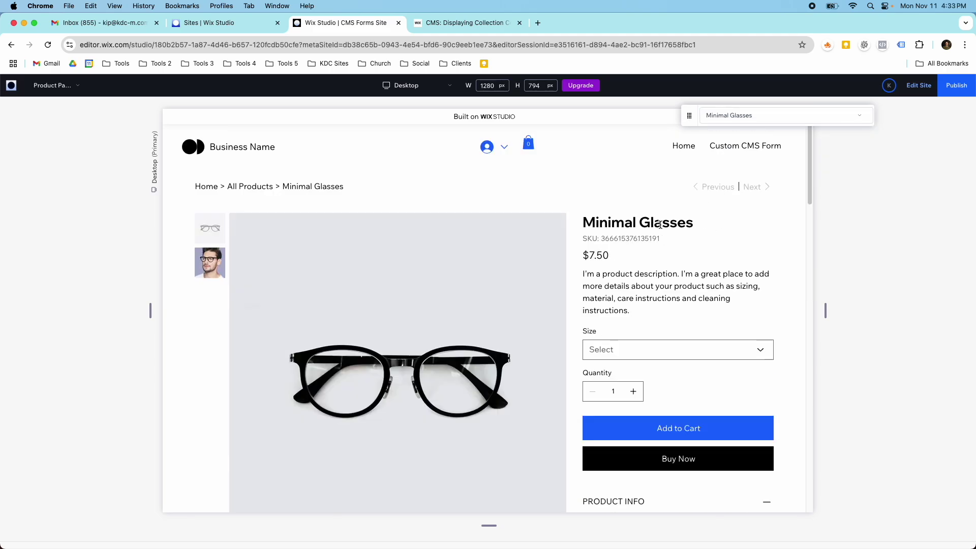
scroll(660, 224, "down", 2)
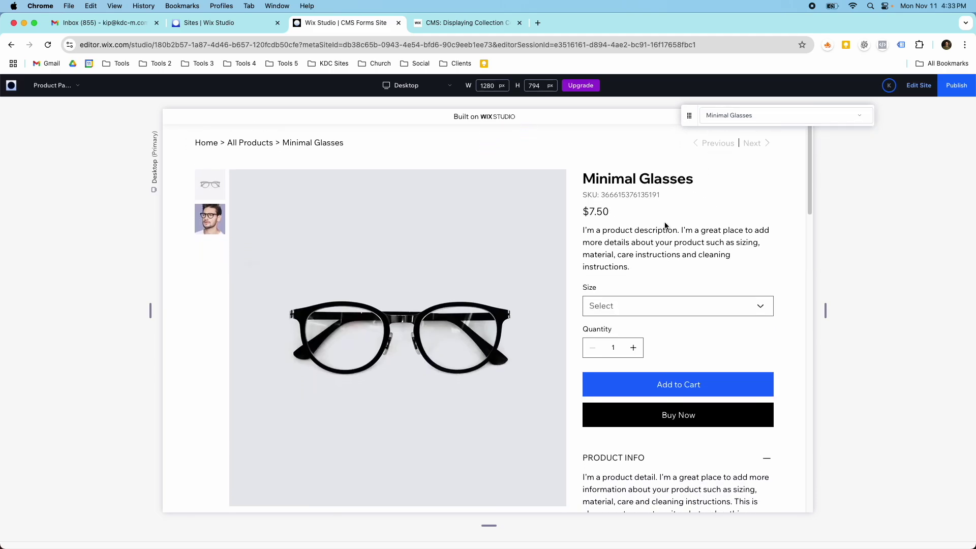
scroll(665, 226, "down", 10)
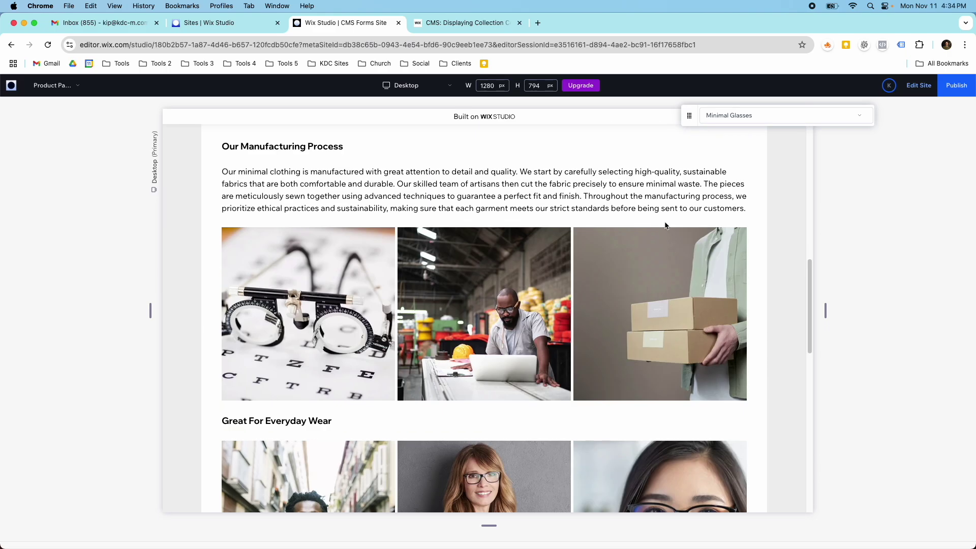
Step: Review the glasses' Great For Everyday Wear photo gallery and the Our Promise list below it
scroll(665, 225, "down", 8)
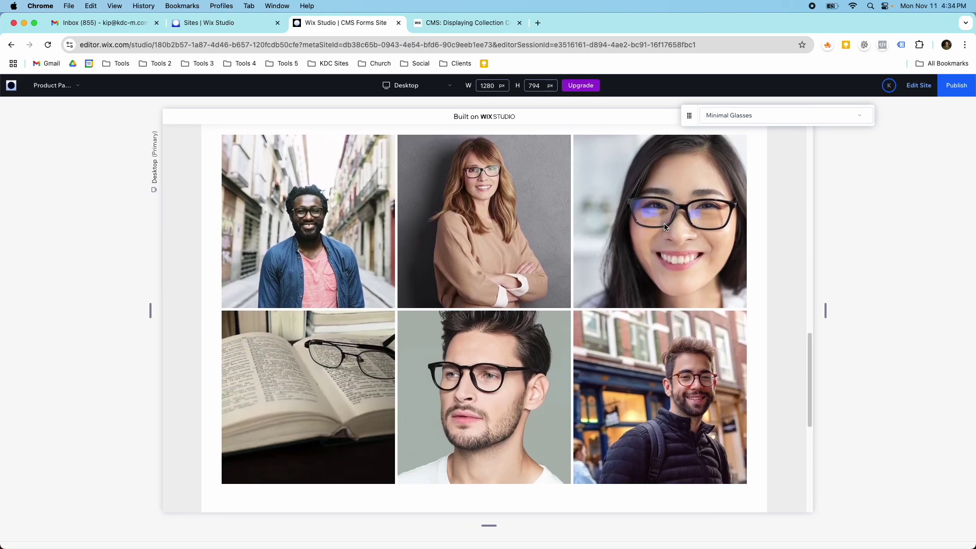
scroll(665, 226, "up", 4)
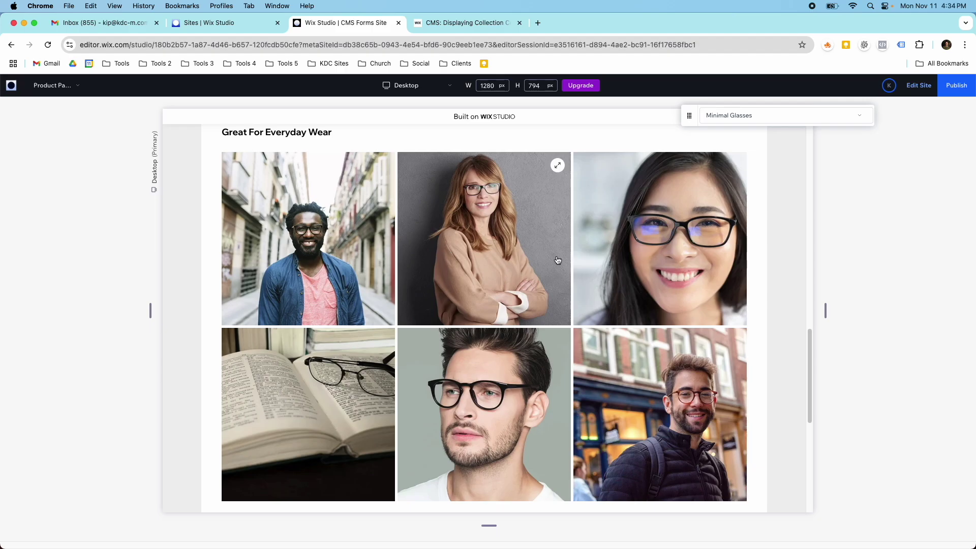
scroll(630, 281, "down", 2)
scroll(628, 281, "down", 12)
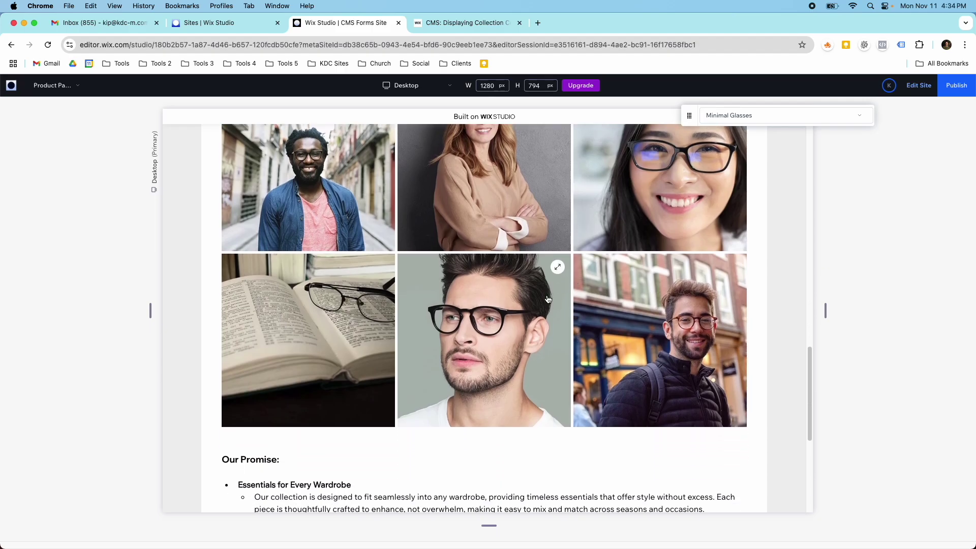
scroll(548, 299, "up", 8)
scroll(431, 355, "up", 10)
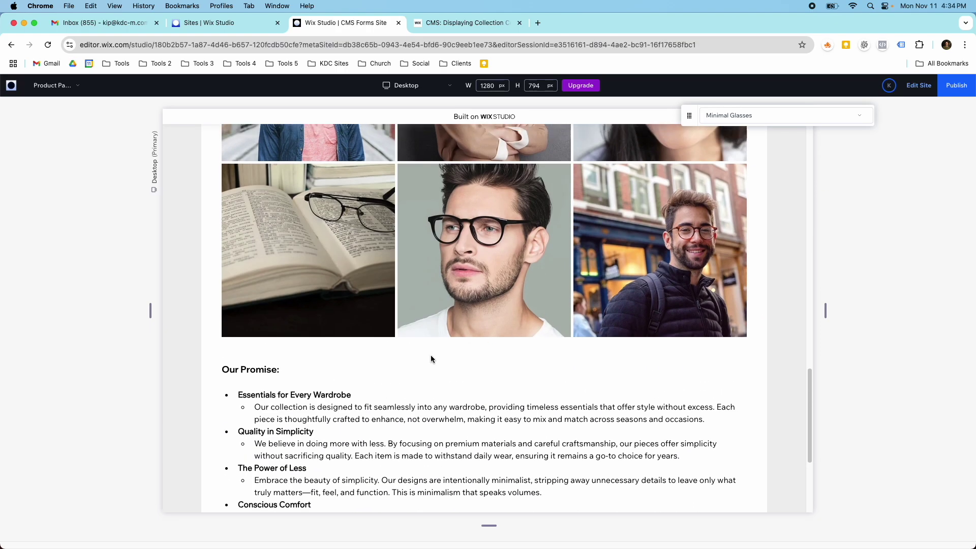
Step: Leave the preview for the site editor and select the section that contains the rich content viewer
left_click(915, 87)
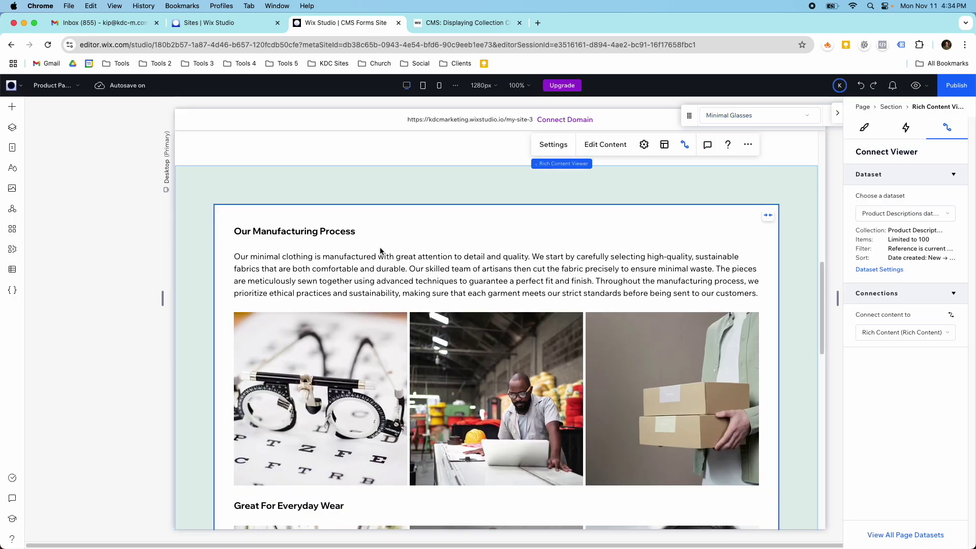
left_click(580, 203)
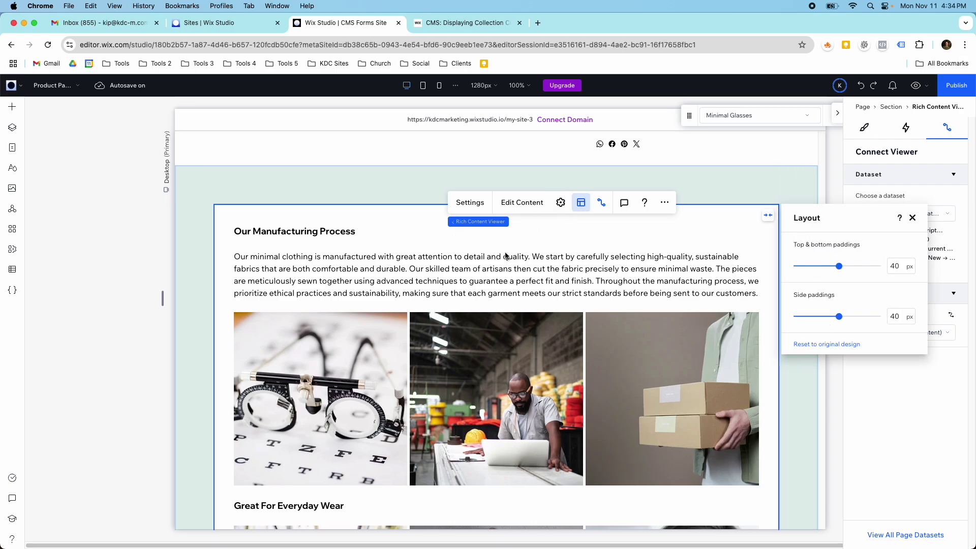
left_click(239, 203)
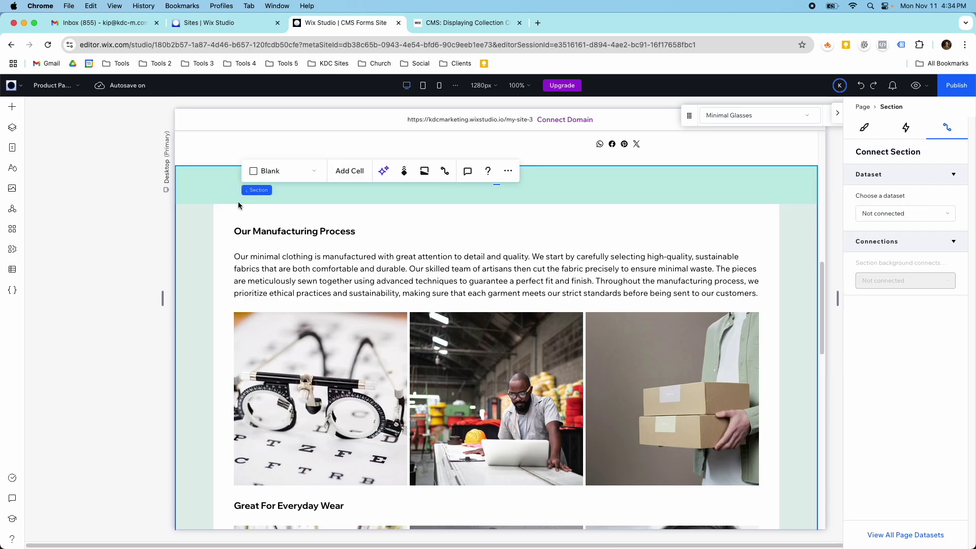
left_click(459, 197)
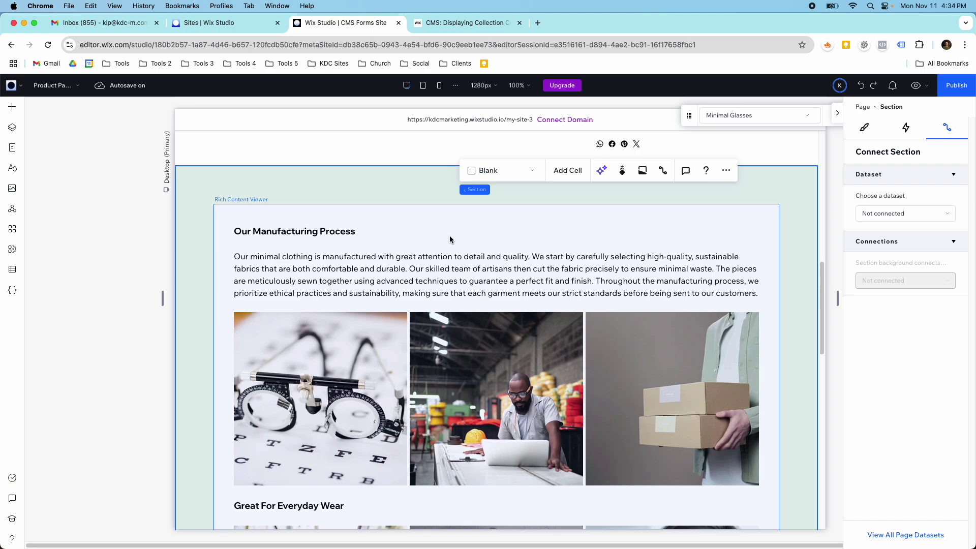
Step: Compare the standard Minimal Glasses product section with the custom description section beneath it
scroll(396, 268, "up", 10)
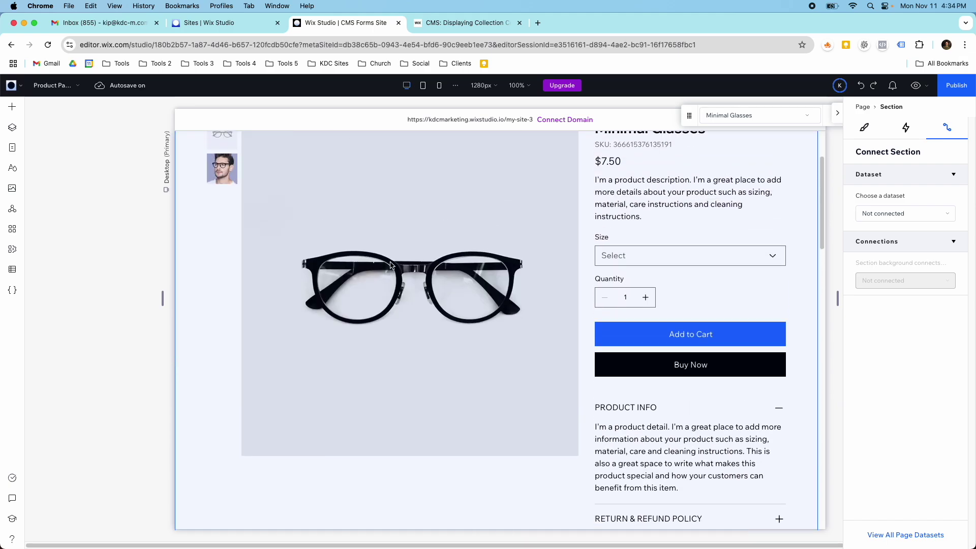
scroll(416, 282, "up", 2)
scroll(416, 283, "down", 6)
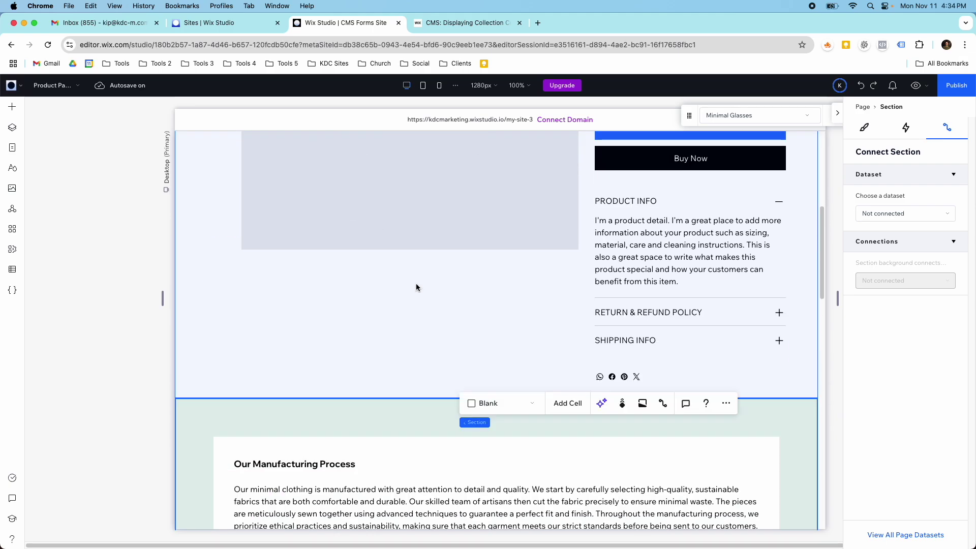
scroll(415, 286, "down", 10)
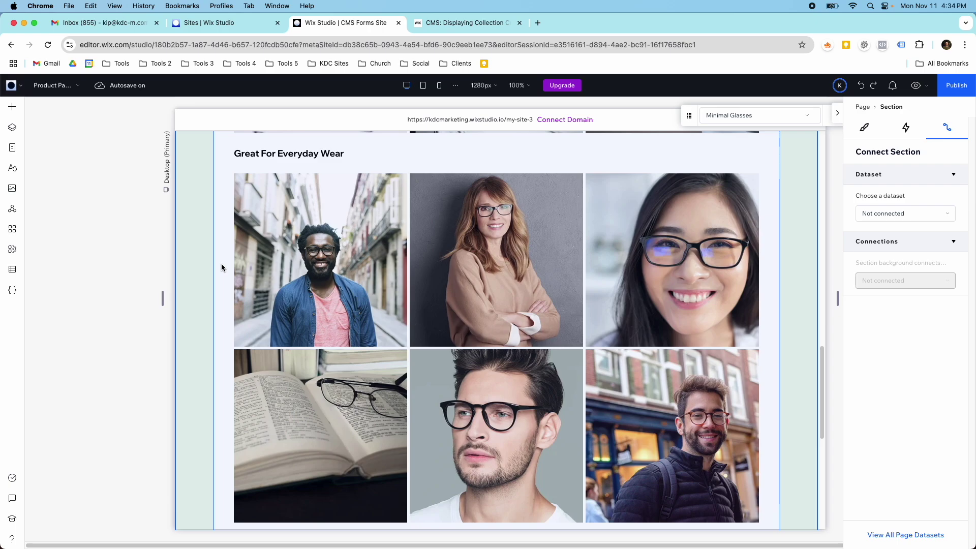
Step: Open the Product Descriptions collection from the site's own CMS collections
left_click(13, 270)
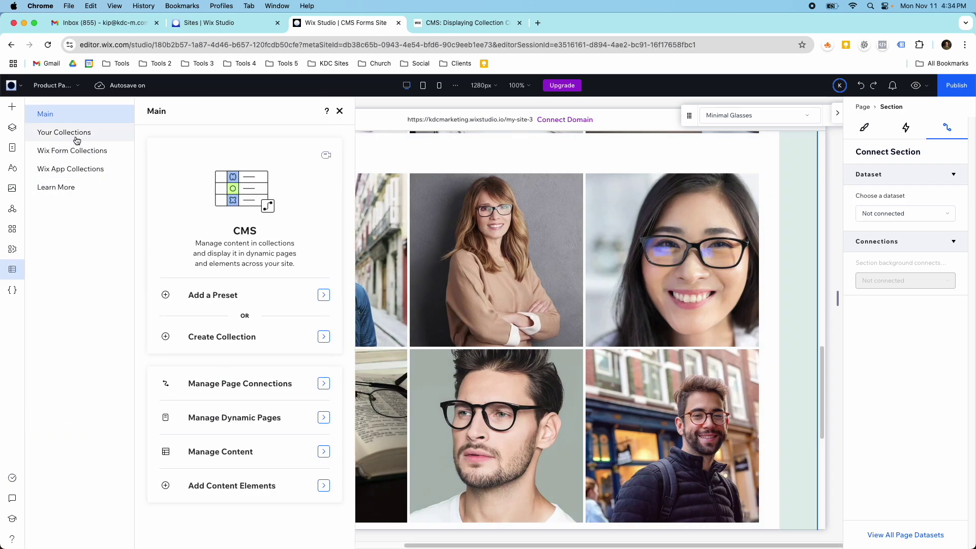
left_click(77, 140)
left_click(226, 216)
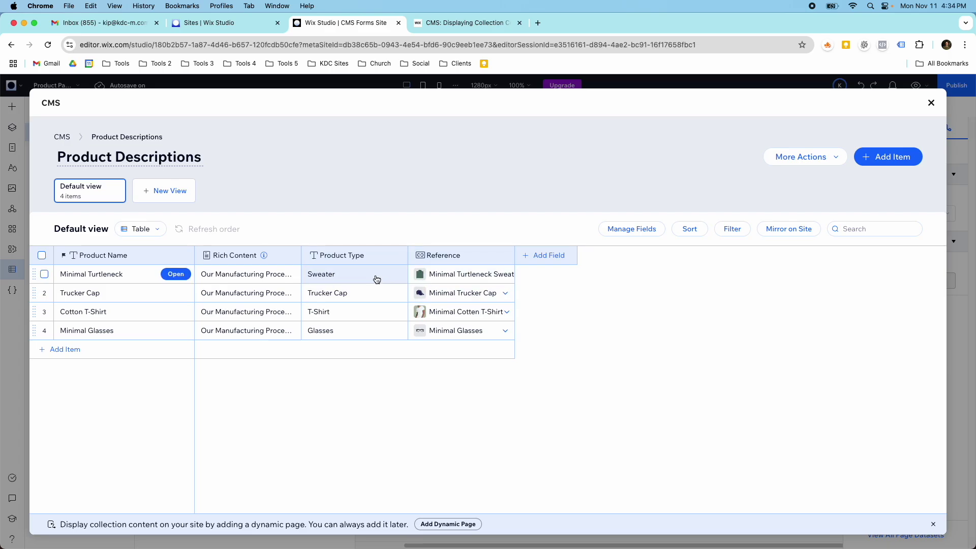
Step: Open the Minimal Turtleneck item's rich content, read it through to the Our Promise list, and close it
left_click(257, 281)
left_click(257, 281)
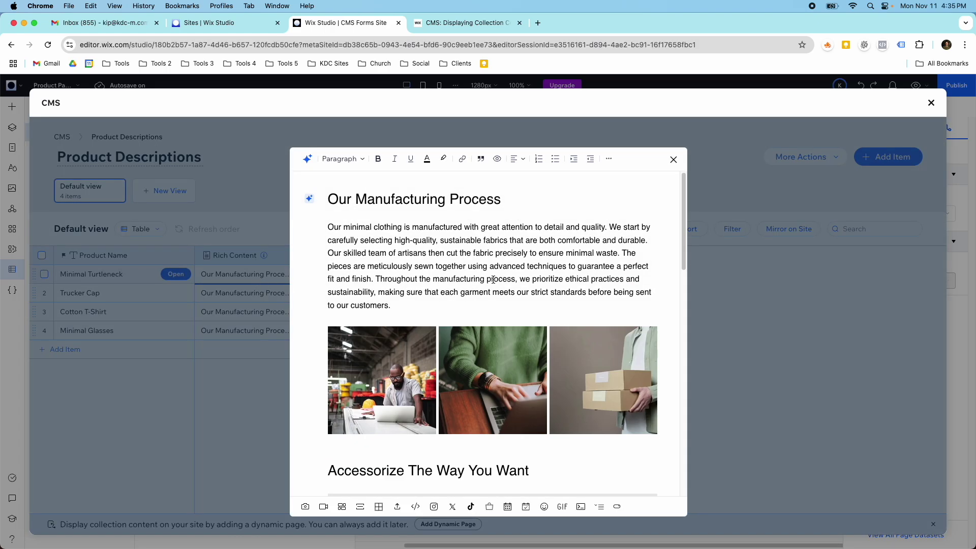
scroll(493, 280, "down", 15)
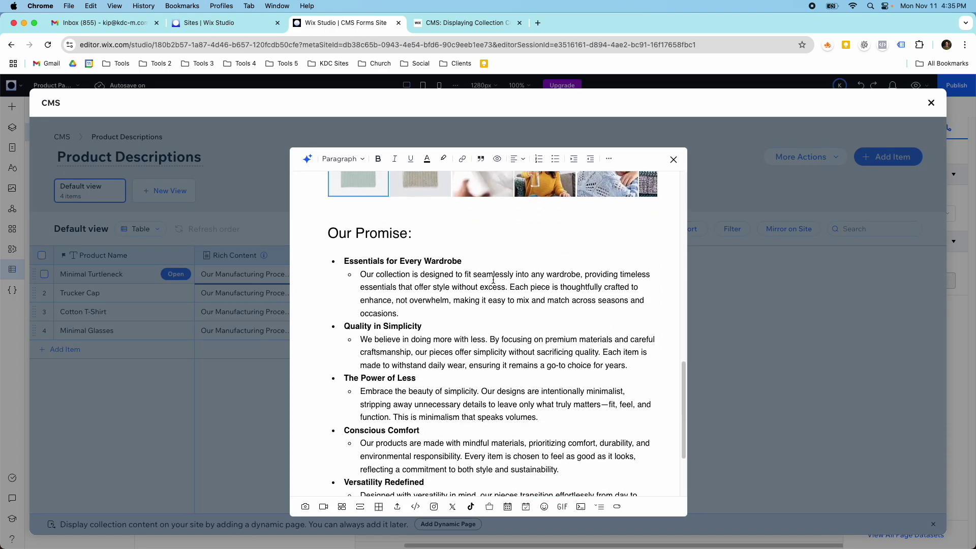
scroll(493, 279, "down", 3)
scroll(495, 288, "up", 20)
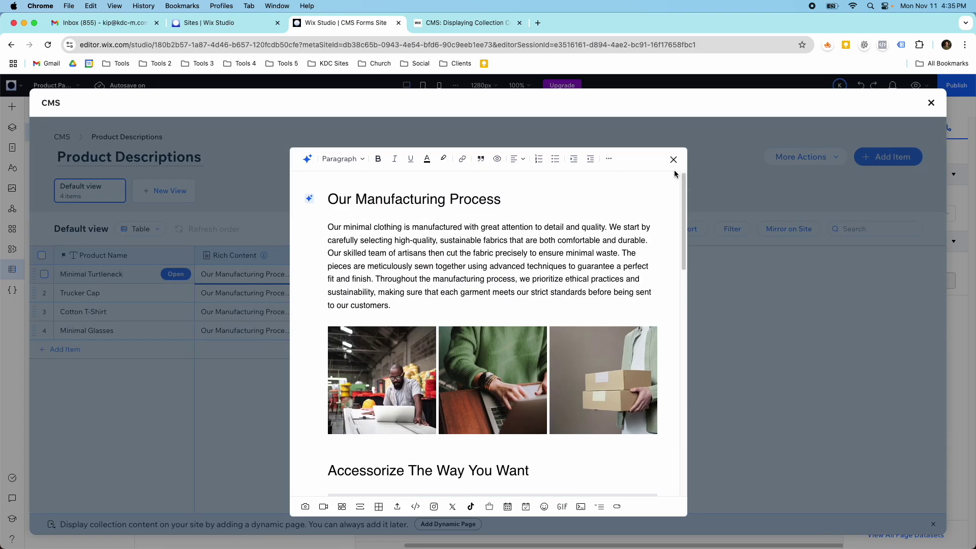
left_click(674, 159)
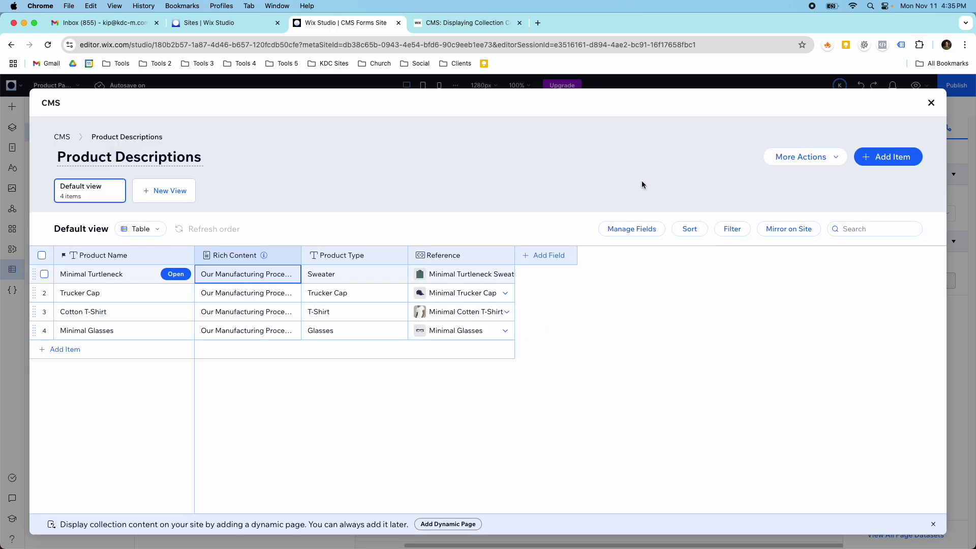
Step: Close the Product Descriptions collection and bring up the CMS overview for managing all collections
left_click(930, 103)
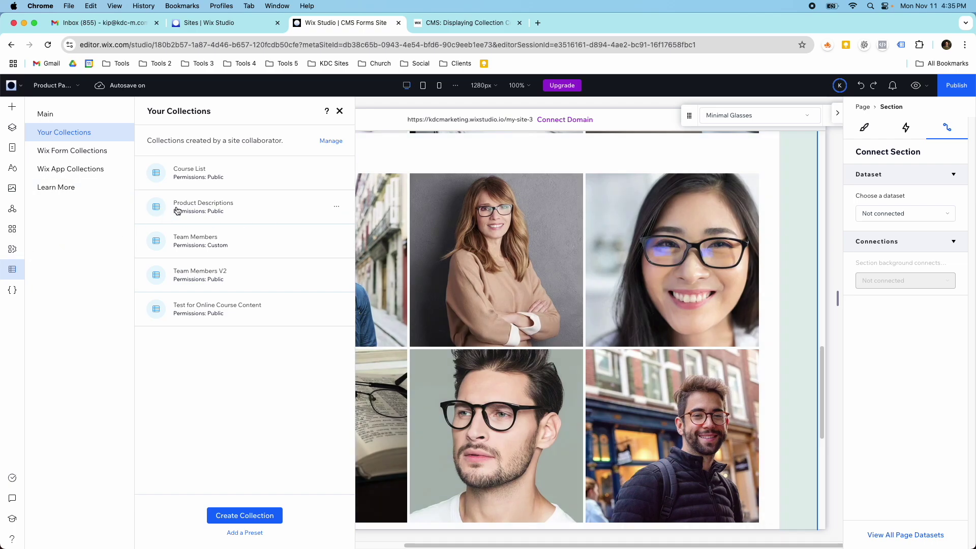
left_click(325, 142)
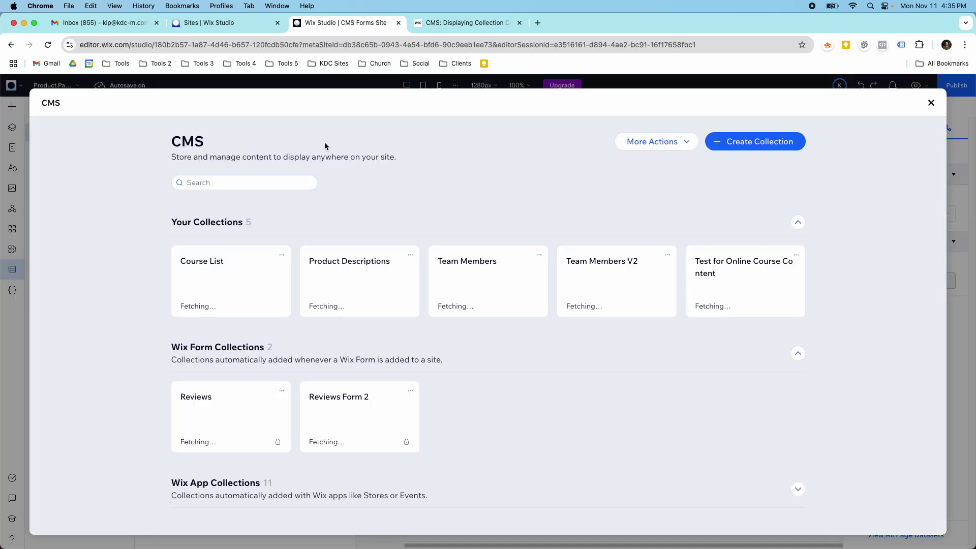
left_click(931, 103)
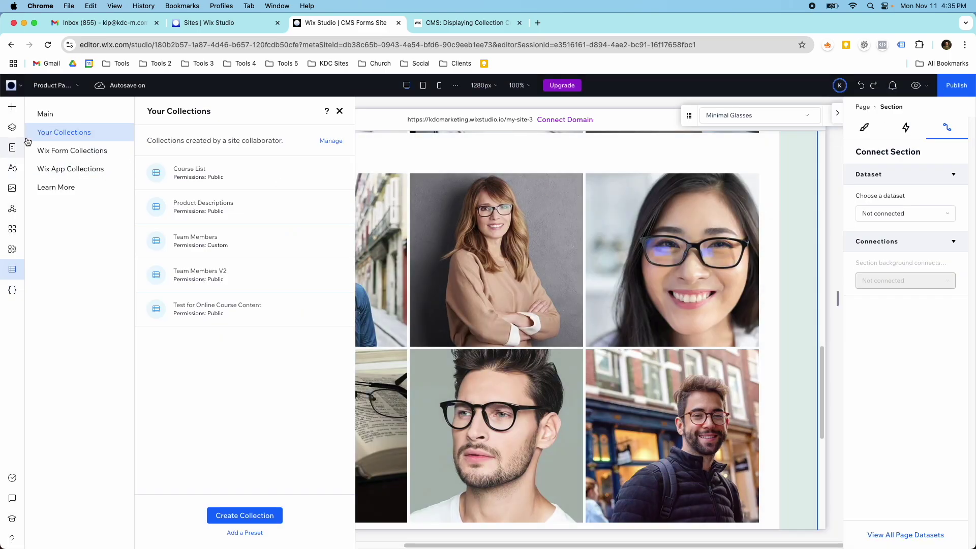
left_click(44, 114)
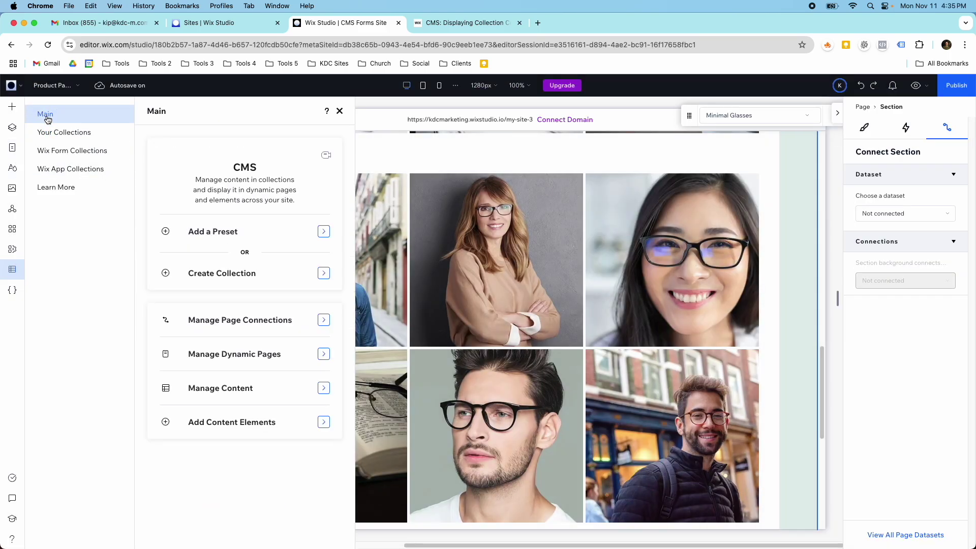
left_click(74, 137)
left_click(323, 140)
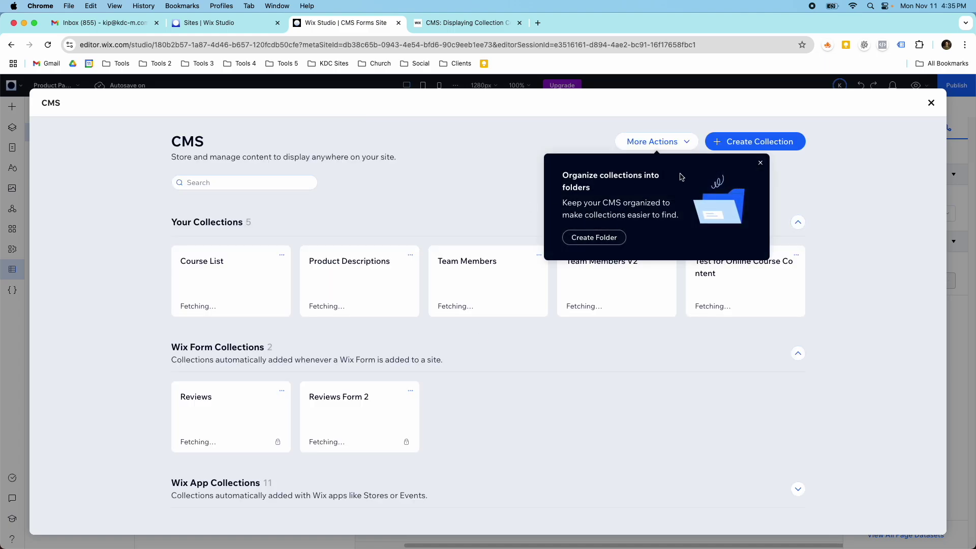
Step: Check the Wix App Collections option in the CMS advanced settings, then return to the overview and close the CMS
left_click(676, 144)
left_click(664, 209)
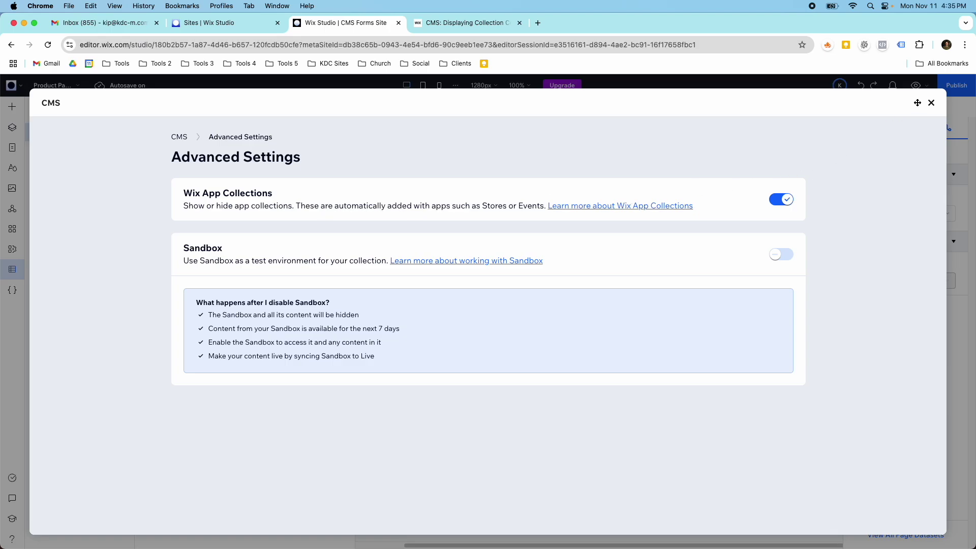
left_click(184, 138)
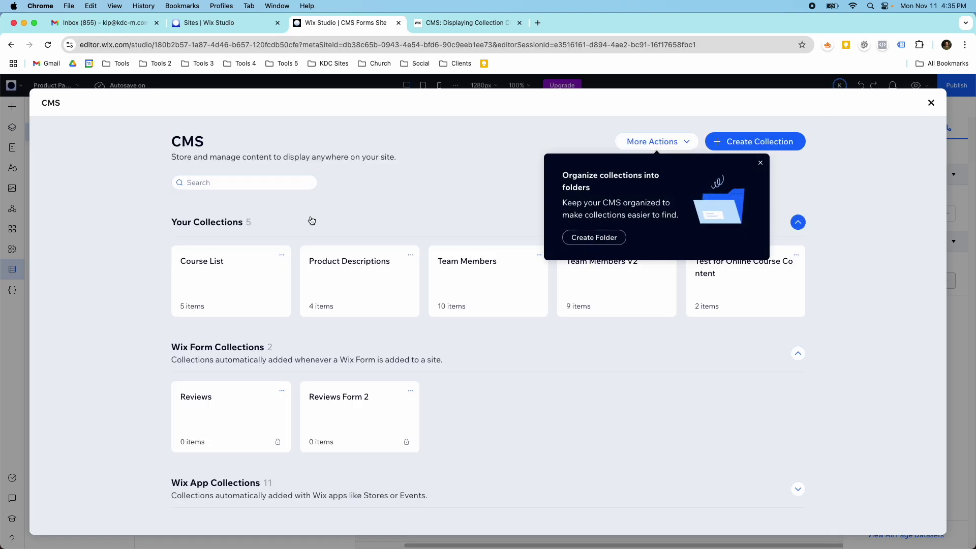
left_click(760, 162)
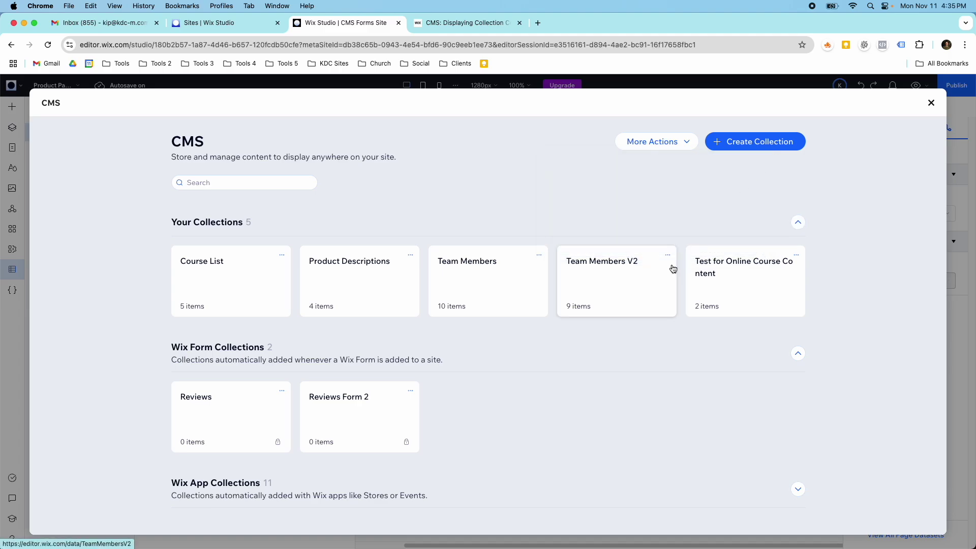
left_click(931, 104)
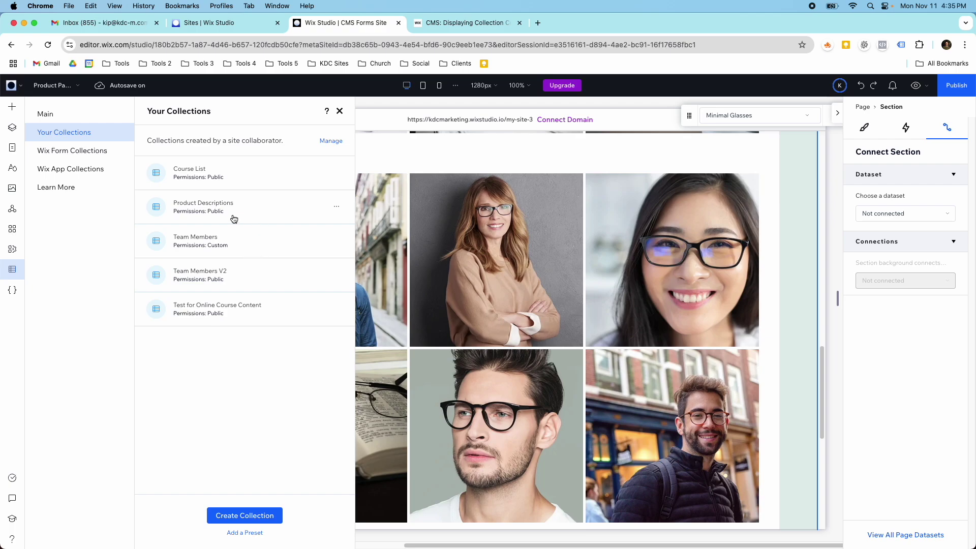
Step: Reopen the Product Descriptions collection, review the Trucker Cap's rich content gallery and Our Promise text, and close that content
left_click(220, 204)
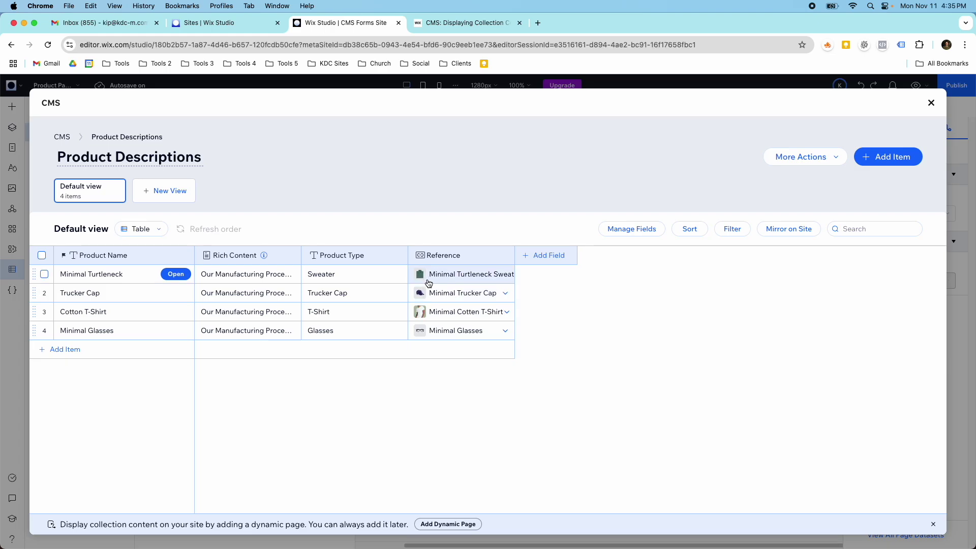
left_click(276, 295)
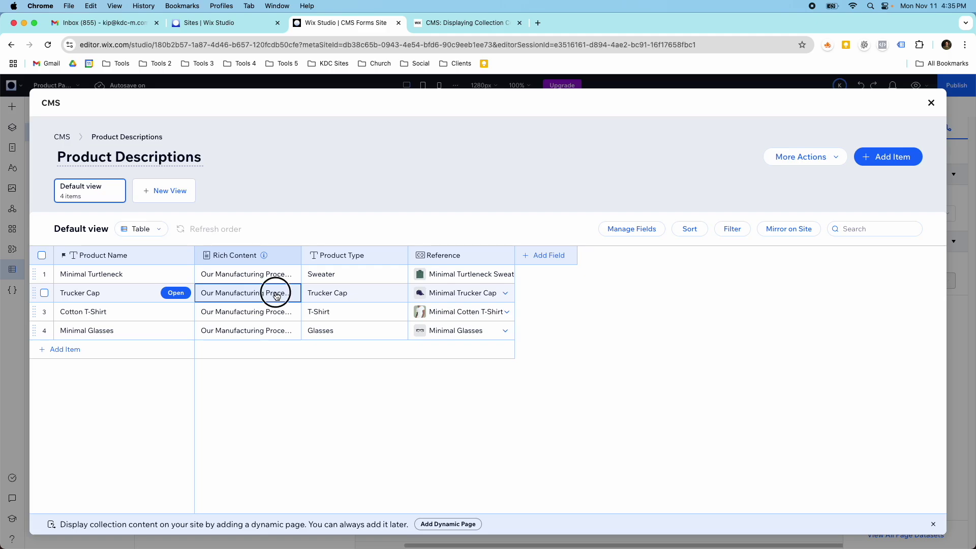
scroll(349, 300, "down", 5)
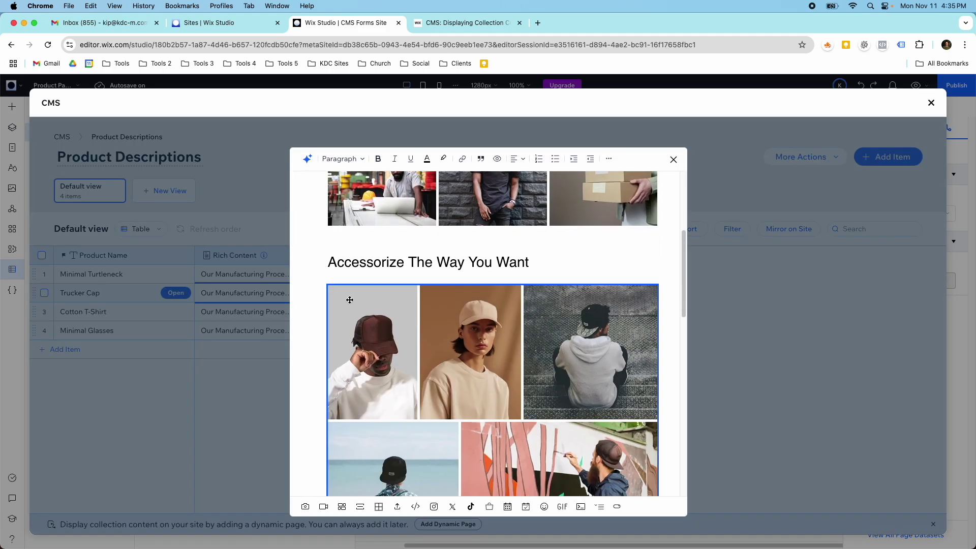
scroll(349, 300, "down", 8)
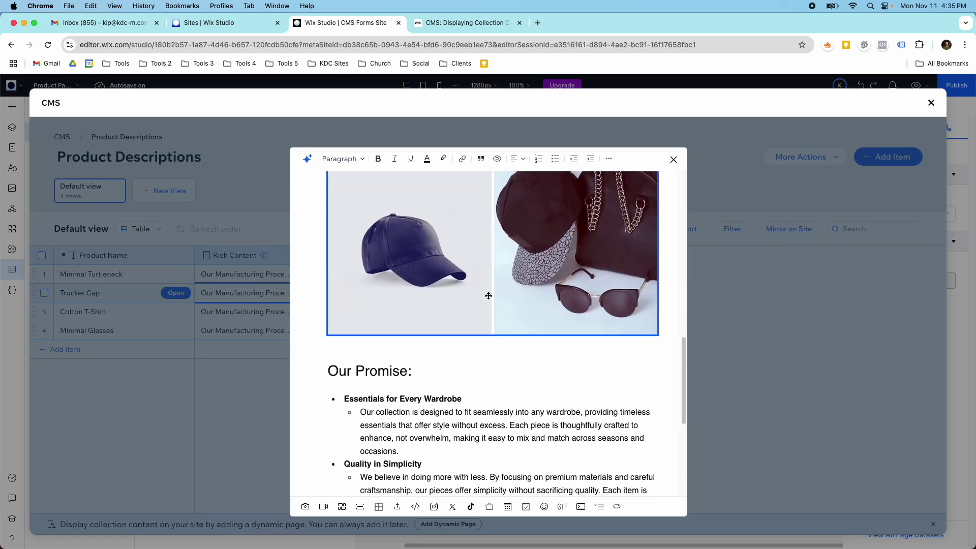
scroll(487, 295, "up", 10)
left_click(672, 160)
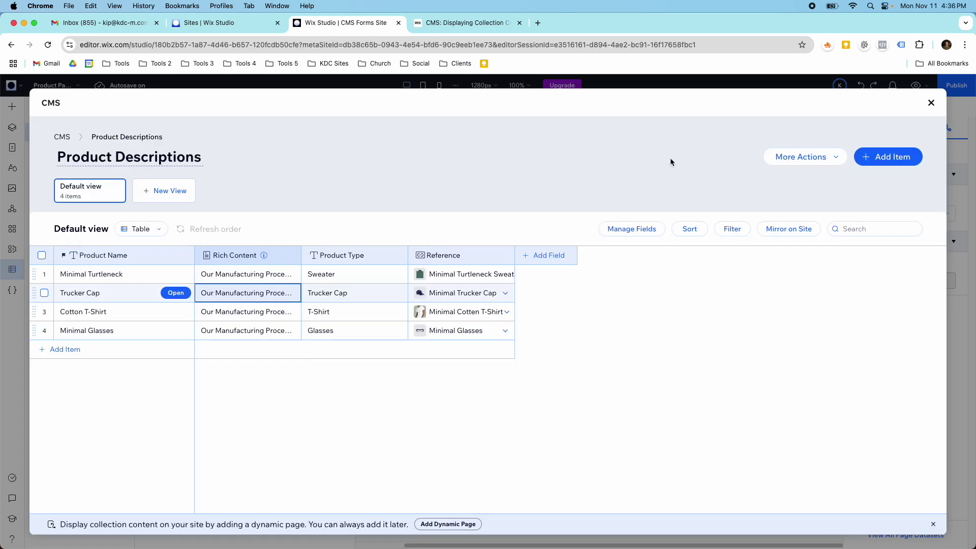
Step: Close the Product Descriptions collection and the CMS, and select the Rich Content Viewer below the product details
left_click(931, 104)
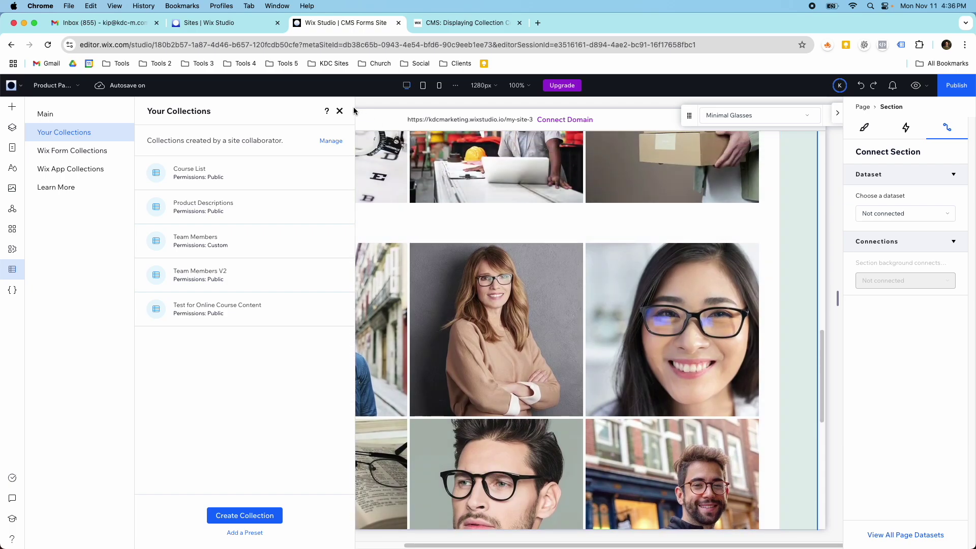
left_click(340, 111)
scroll(612, 364, "up", 5)
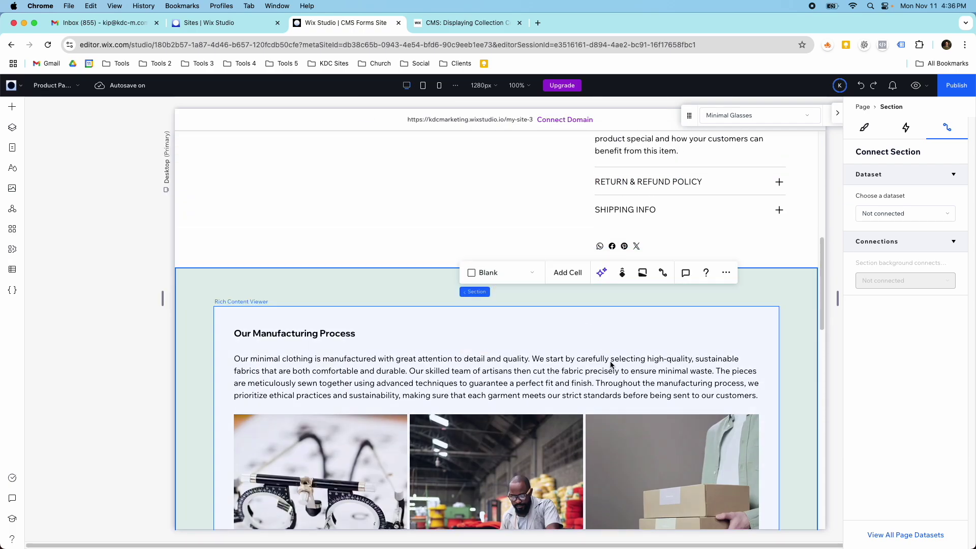
left_click(611, 364)
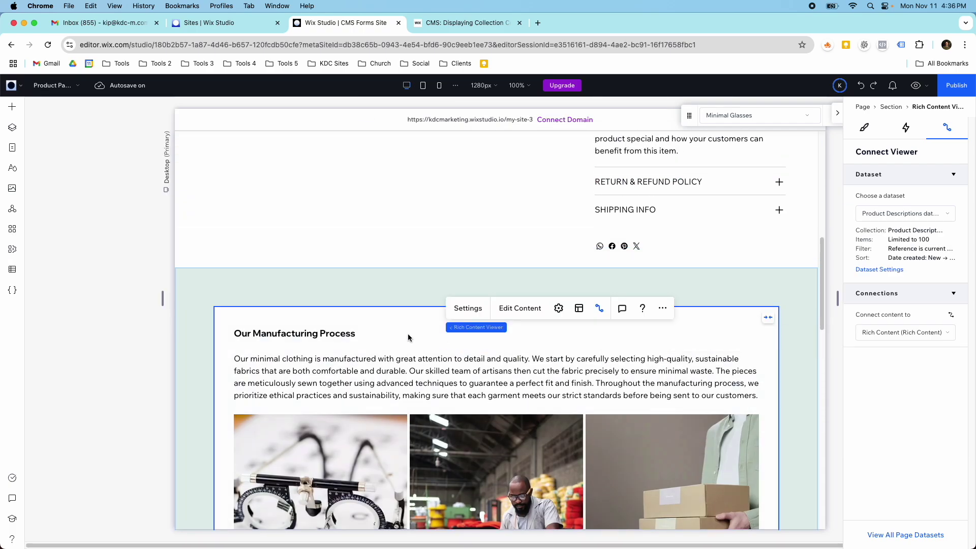
left_click(274, 328)
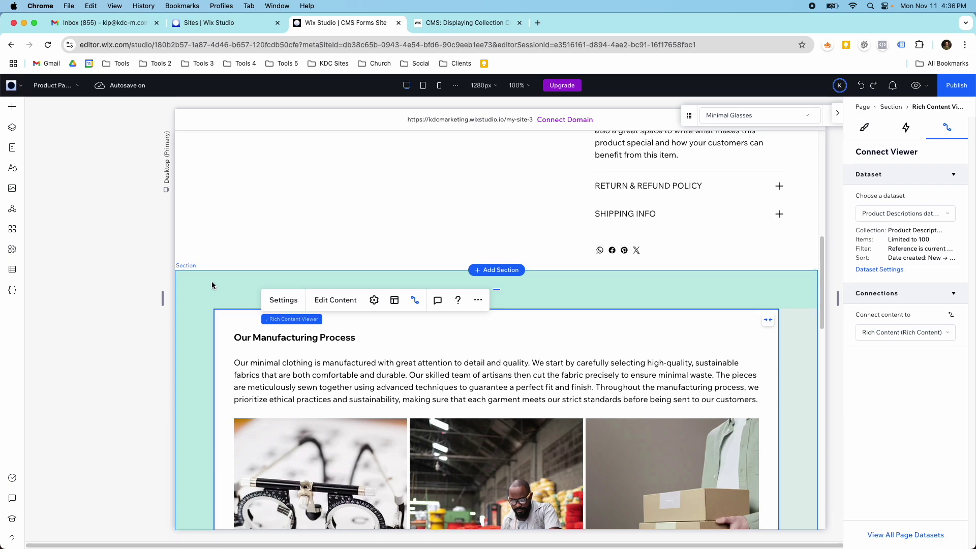
scroll(219, 283, "up", 2)
scroll(242, 278, "down", 2)
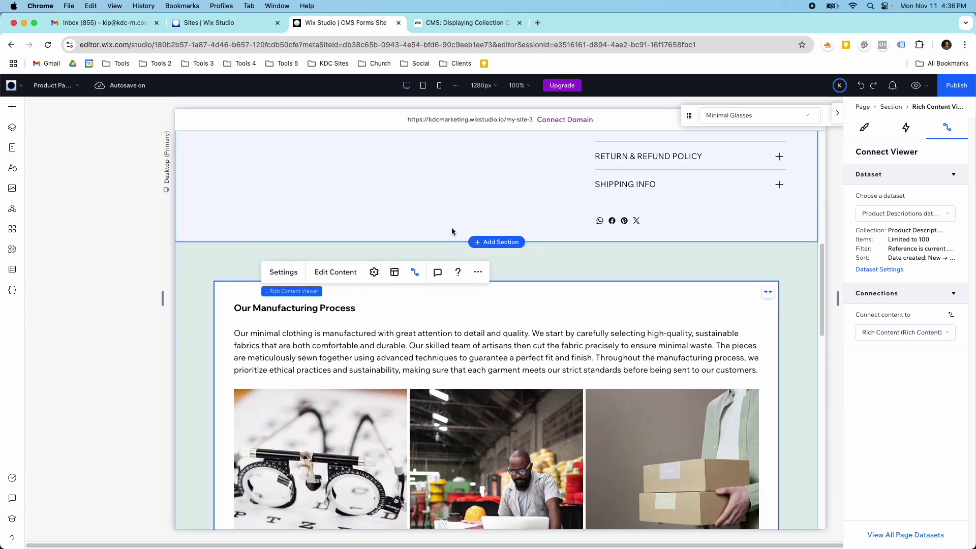
Step: Choose the Product Page, review the CMS content elements available for adding to it, and close them
left_click(60, 86)
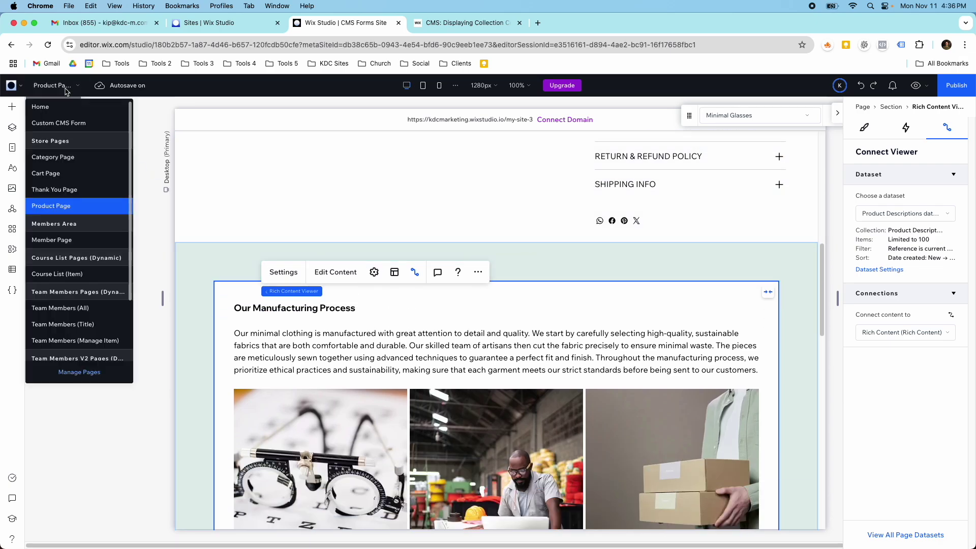
left_click(54, 206)
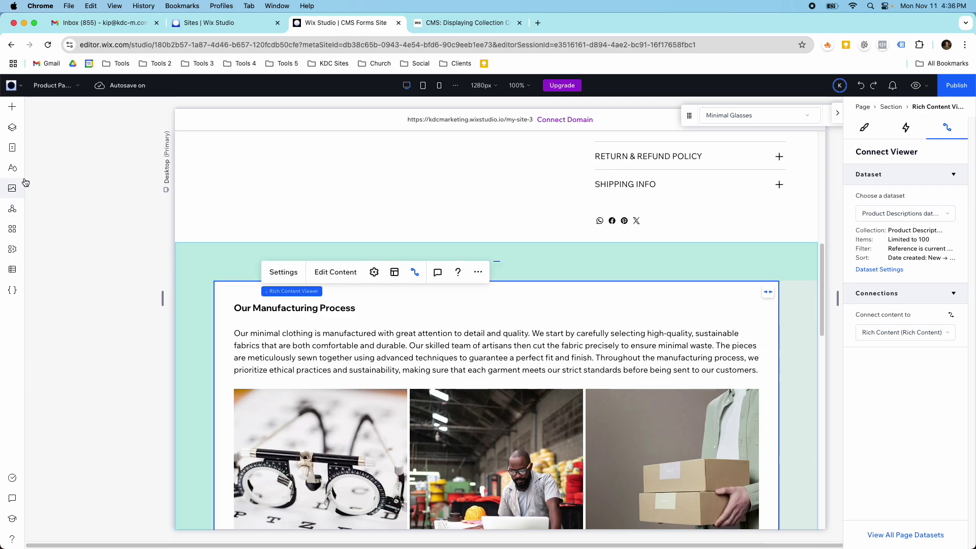
left_click(17, 268)
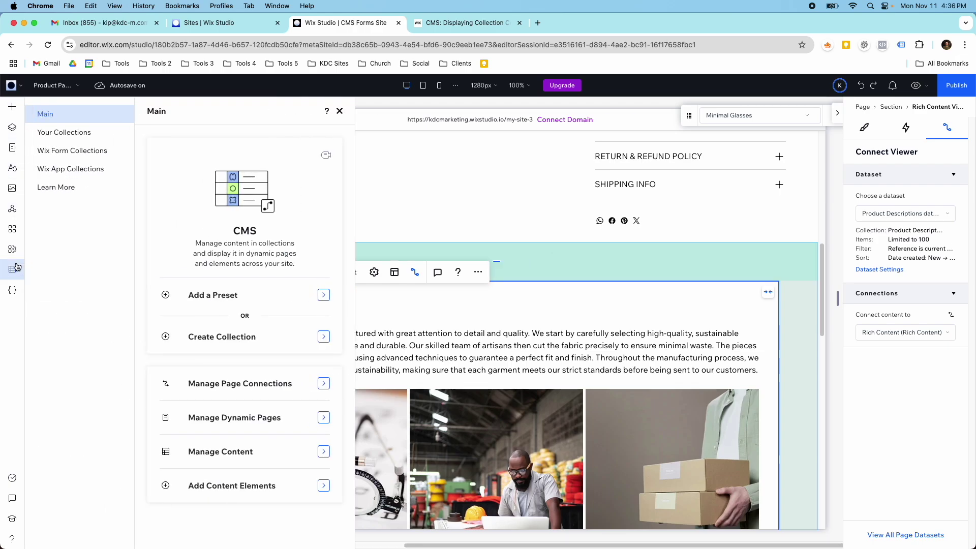
left_click(245, 484)
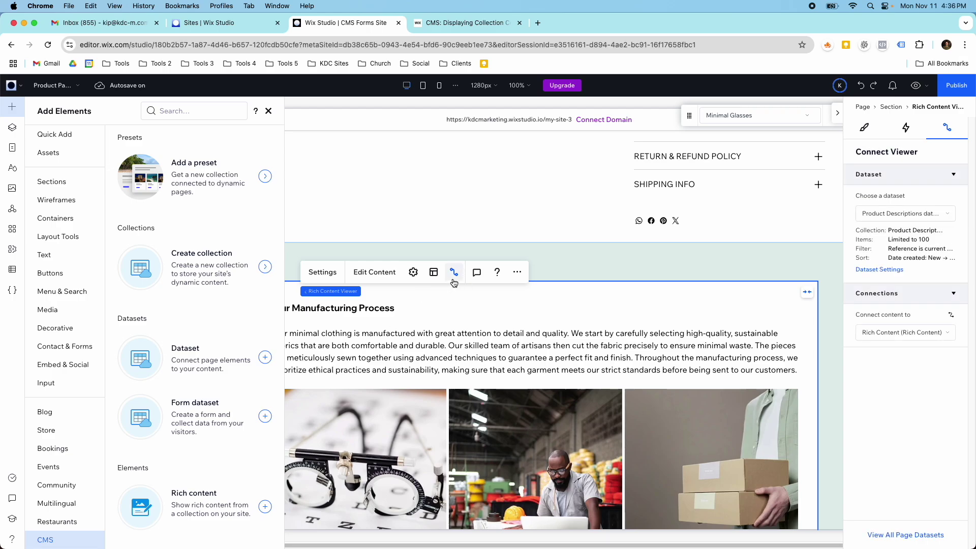
left_click(268, 111)
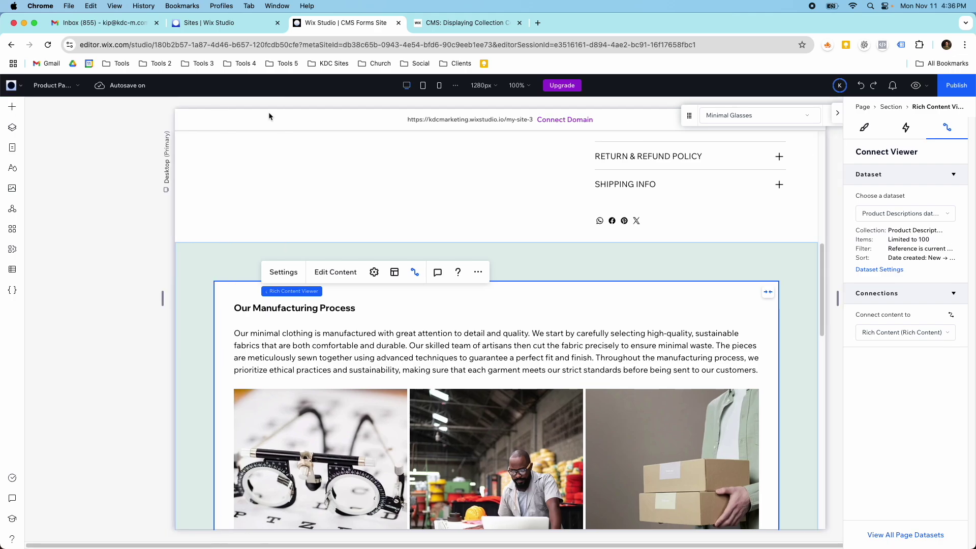
Step: Look over the Minimal Glasses product page and examine the Rich Content Viewer's dataset settings, including its filter and sort
scroll(542, 249, "up", 10)
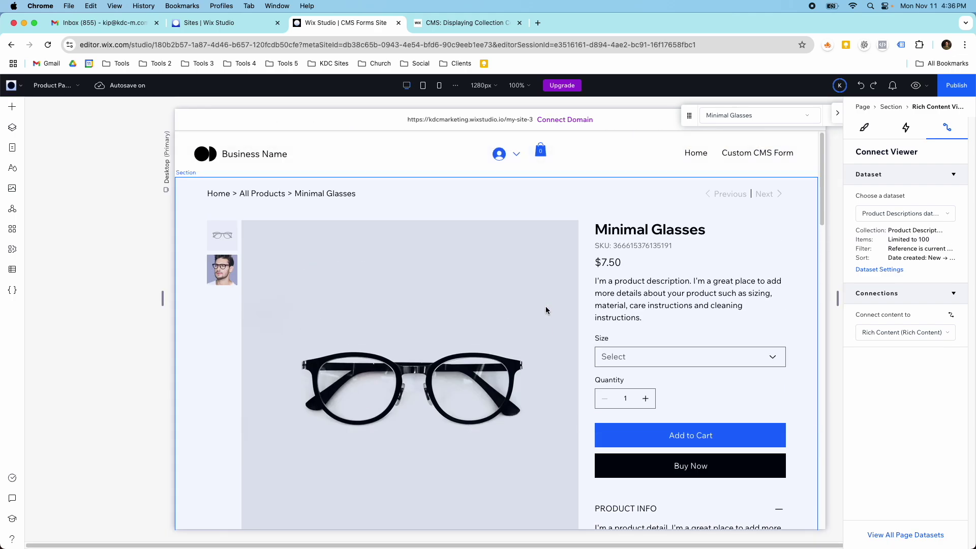
scroll(547, 311, "down", 5)
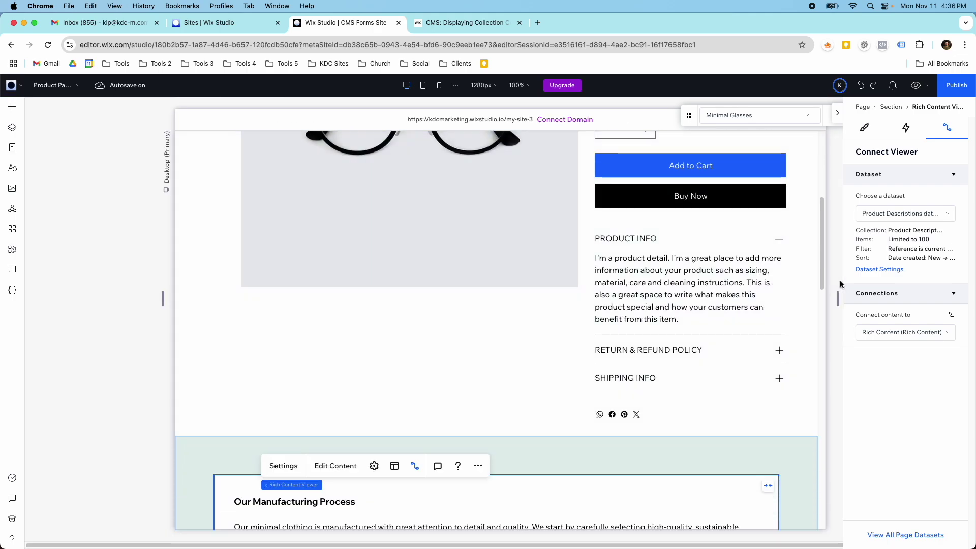
left_click(882, 270)
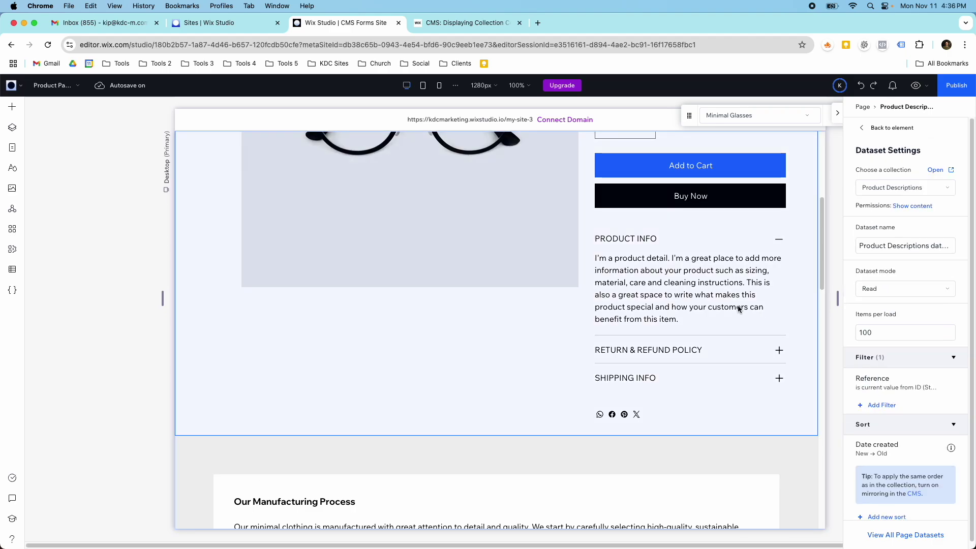
scroll(888, 321, "down", 2)
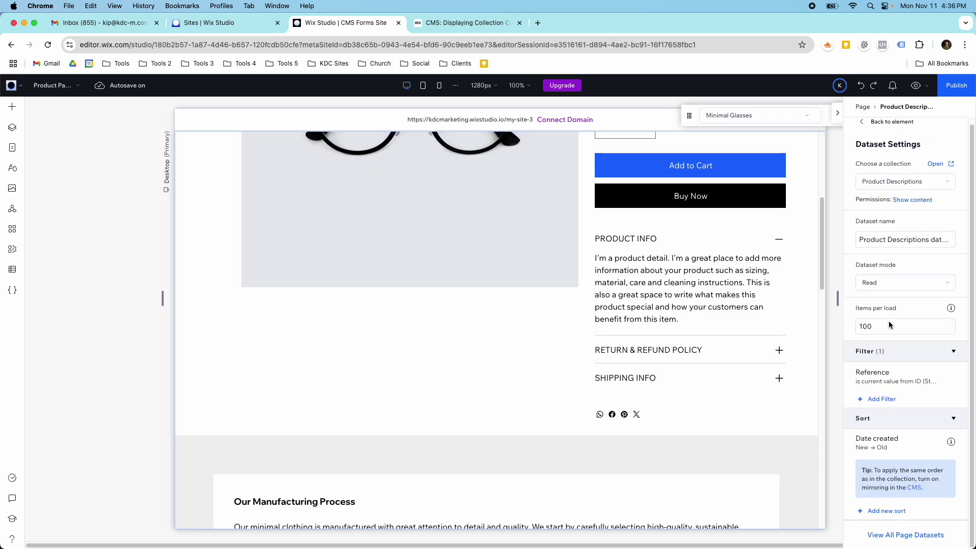
Step: View all page datasets, browse the collections offered for a new dataset through the Stores group, and close without creating one
left_click(906, 533)
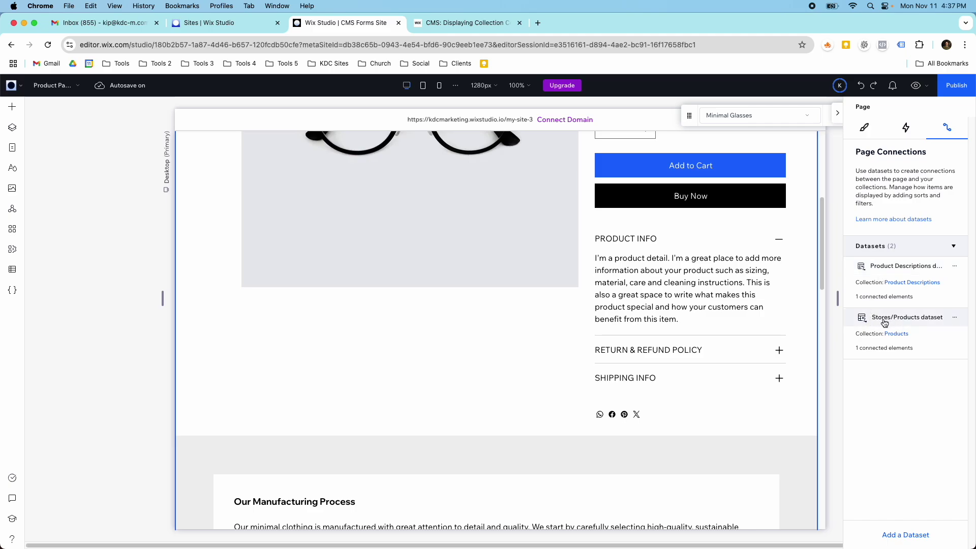
left_click(904, 535)
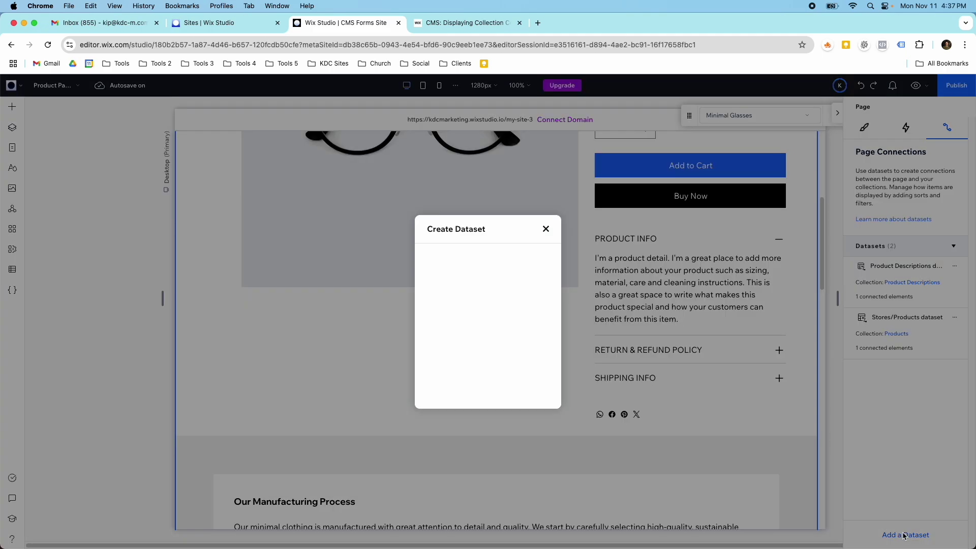
left_click(503, 309)
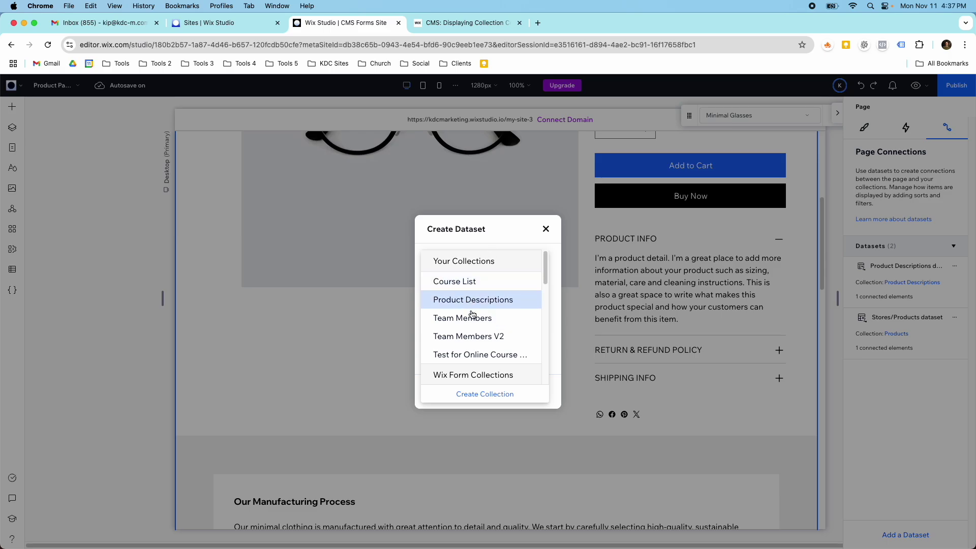
scroll(473, 314, "down", 3)
scroll(472, 314, "down", 3)
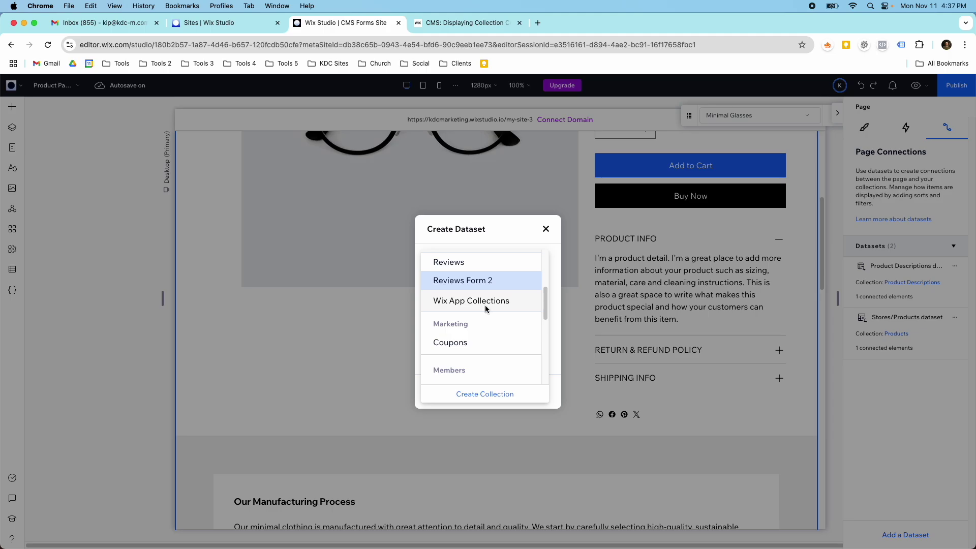
scroll(484, 308, "down", 6)
scroll(460, 276, "up", 1)
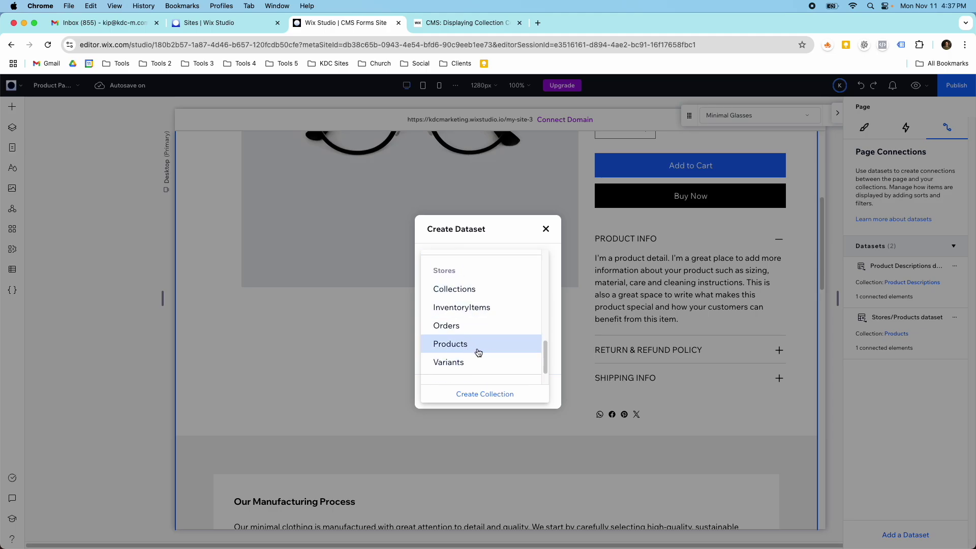
scroll(478, 356, "down", 2)
left_click(545, 229)
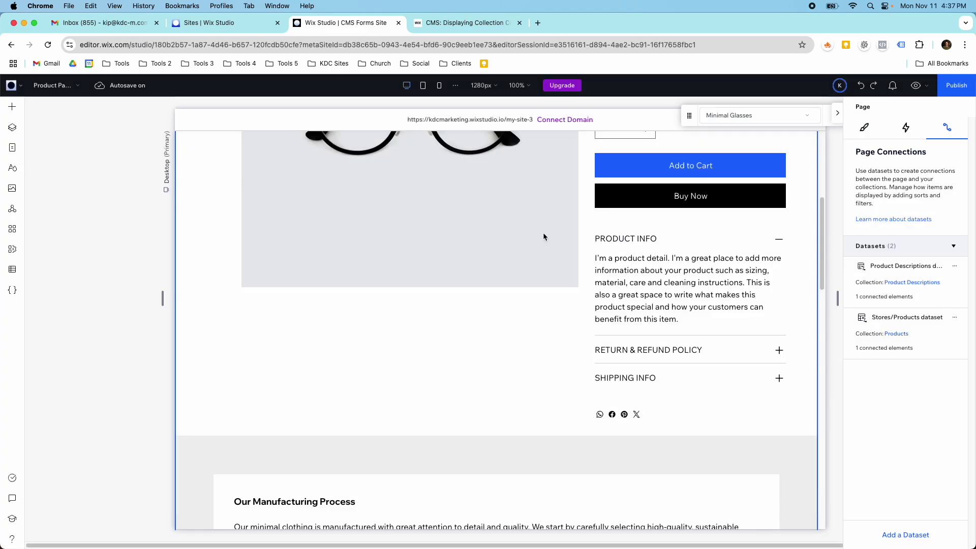
Step: Review the Products collection behind the Stores/Products dataset, close it, and show the dataset's available actions
left_click(898, 333)
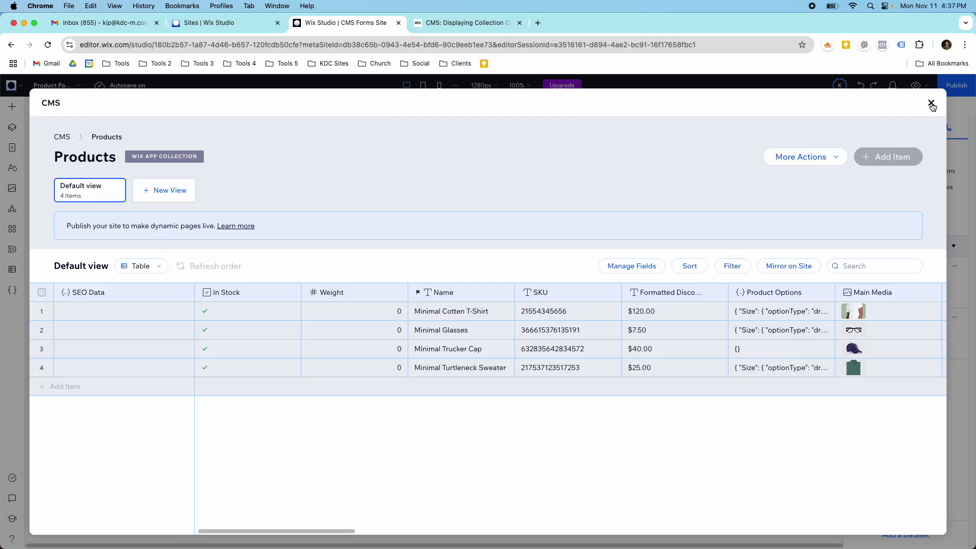
left_click(931, 103)
left_click(900, 335)
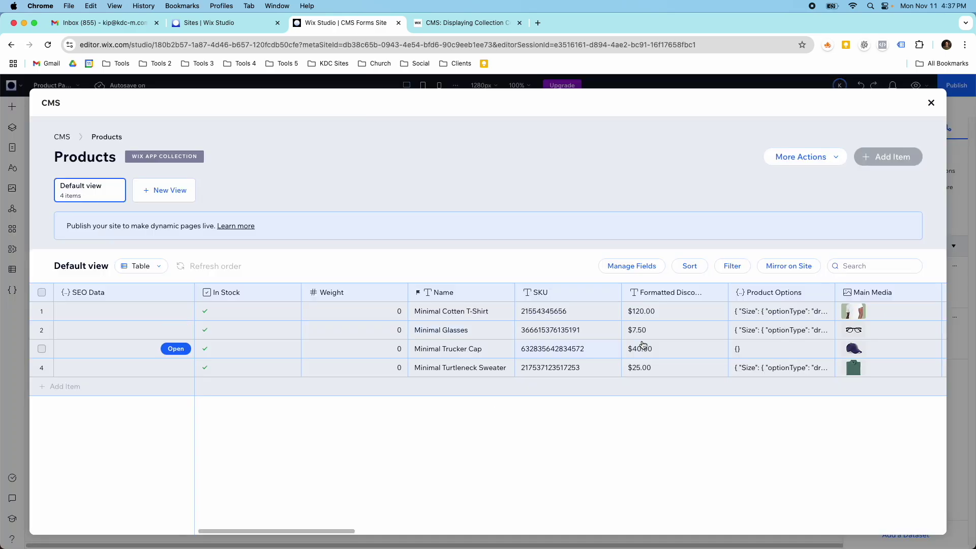
left_click(926, 103)
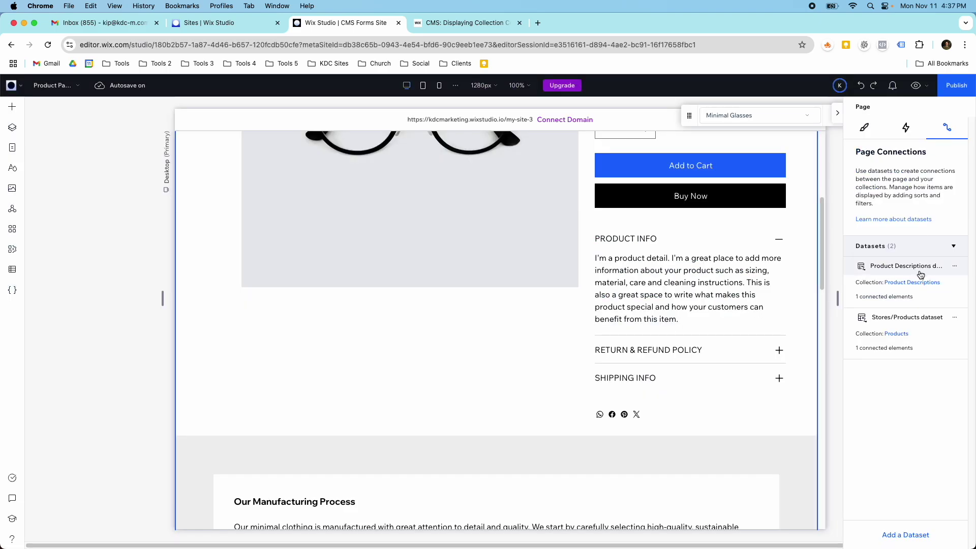
left_click(955, 318)
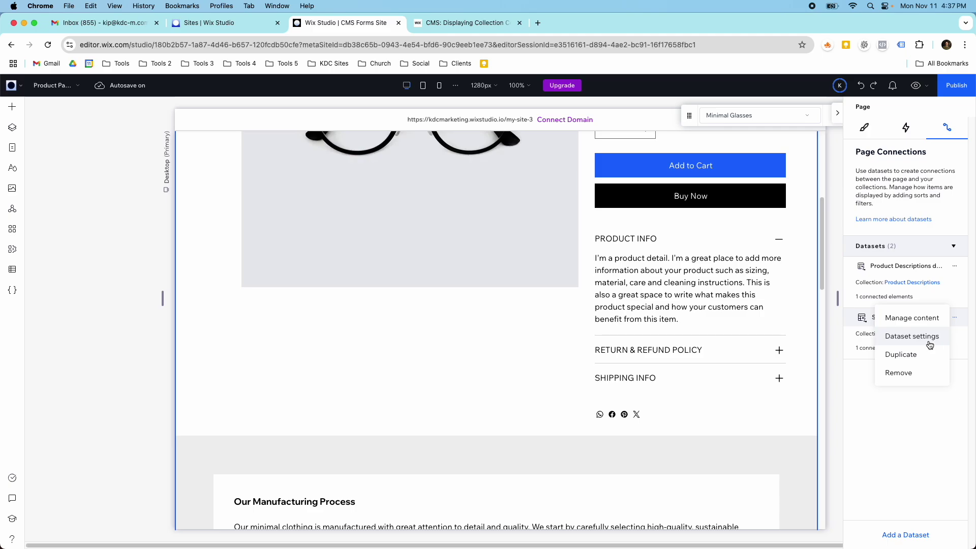
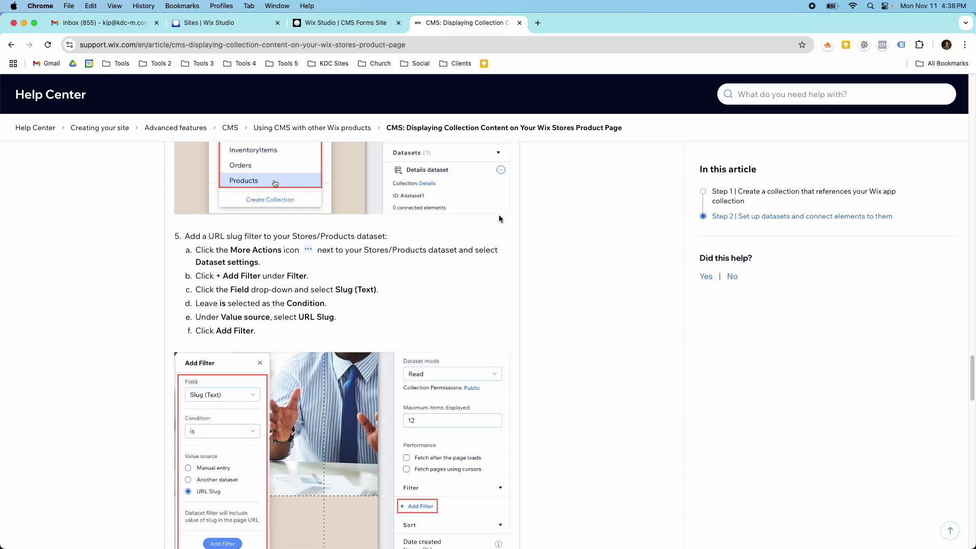
Step: Switch to the Wix Help Center article and review the instructions for setting up the Details and Stores/Products datasets and their filters
scroll(500, 219, "up", 5)
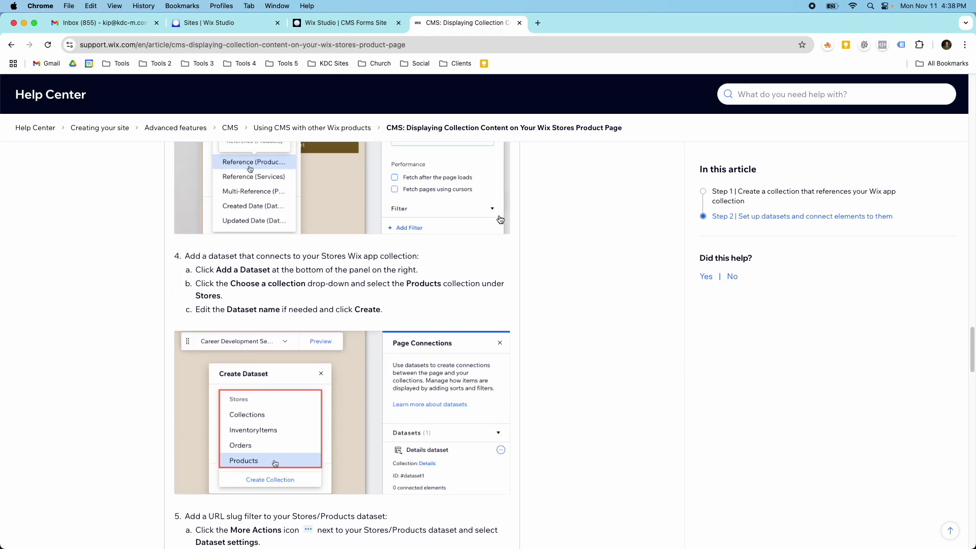
scroll(500, 220, "up", 14)
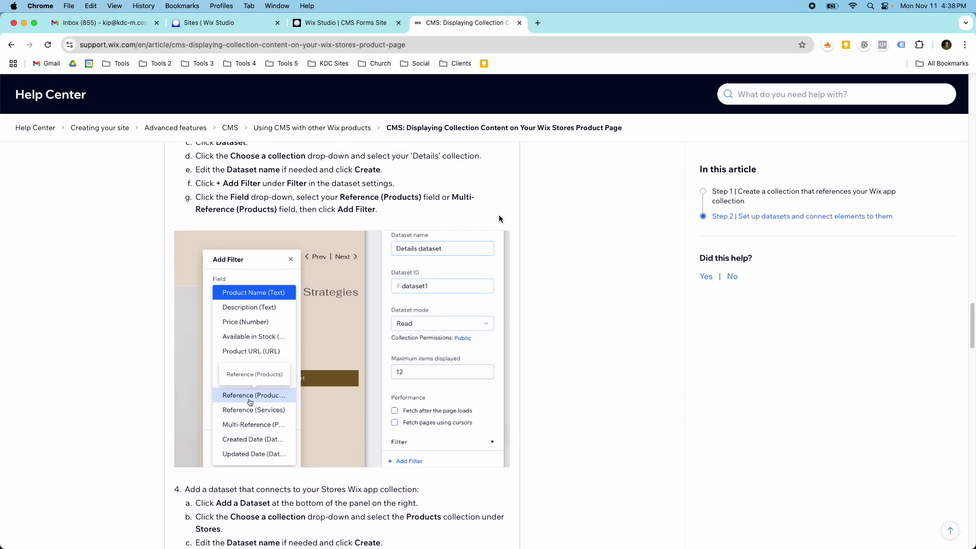
scroll(508, 254, "up", 2)
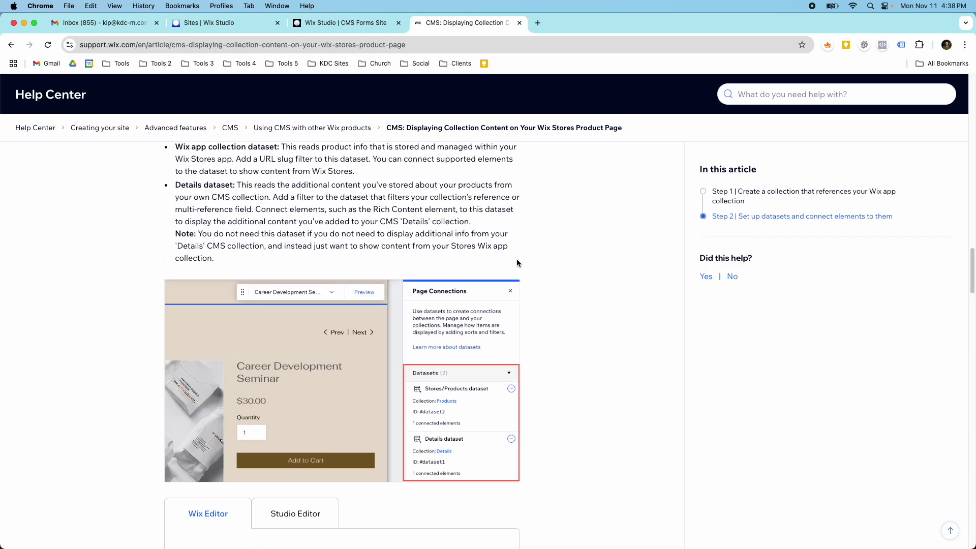
scroll(516, 259, "down", 1)
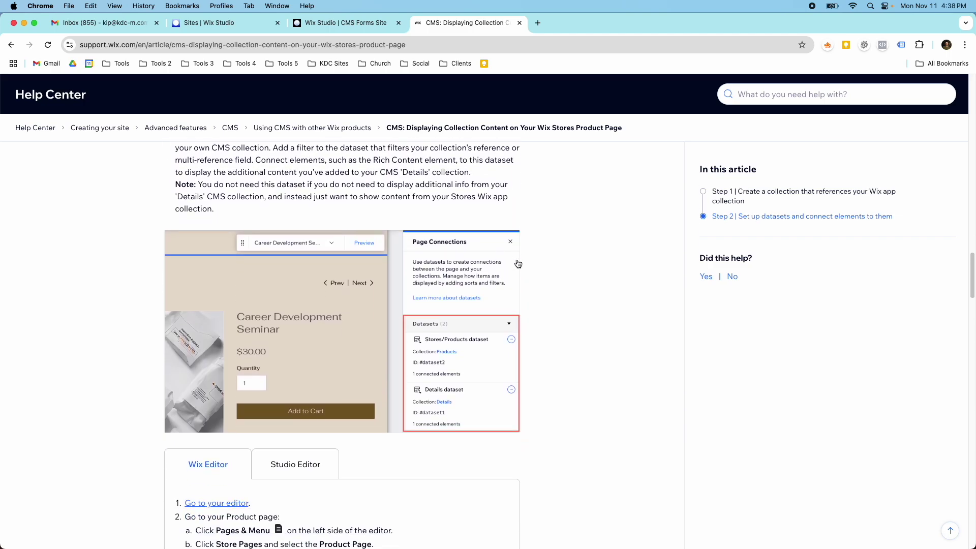
scroll(517, 264, "down", 2)
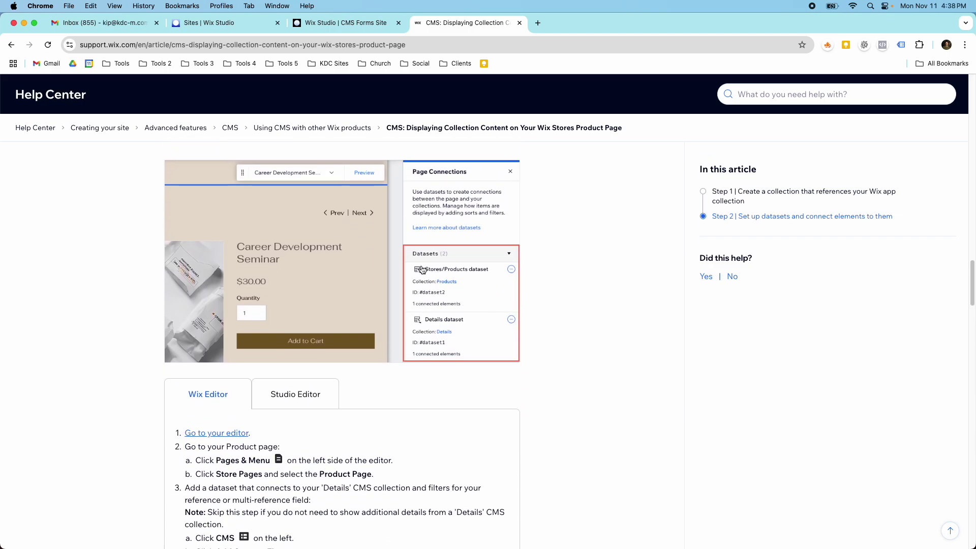
scroll(436, 316, "down", 2)
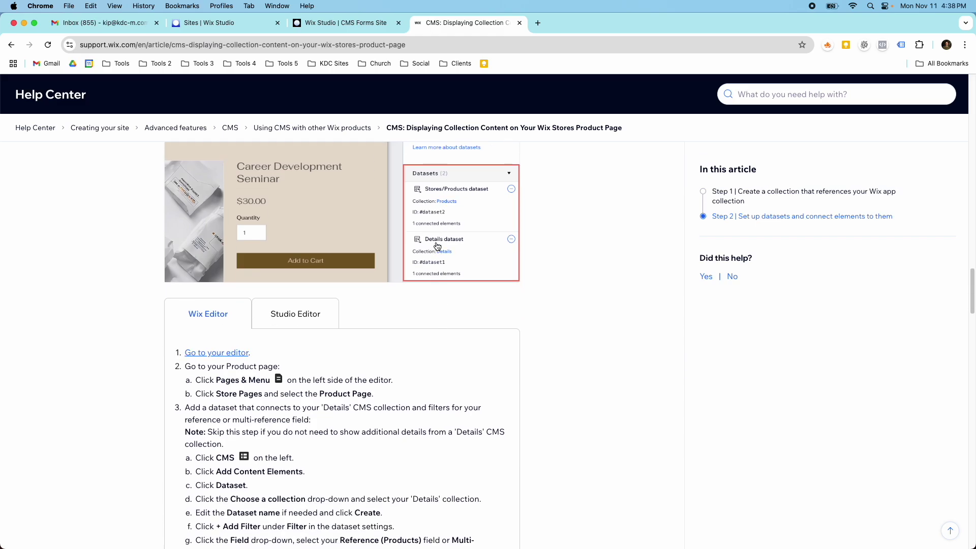
scroll(426, 263, "down", 5)
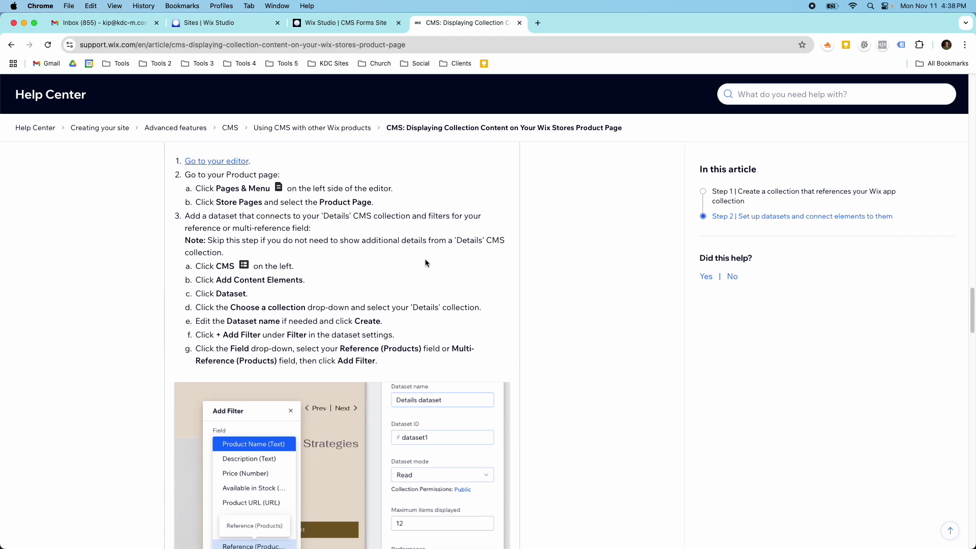
scroll(425, 262, "down", 6)
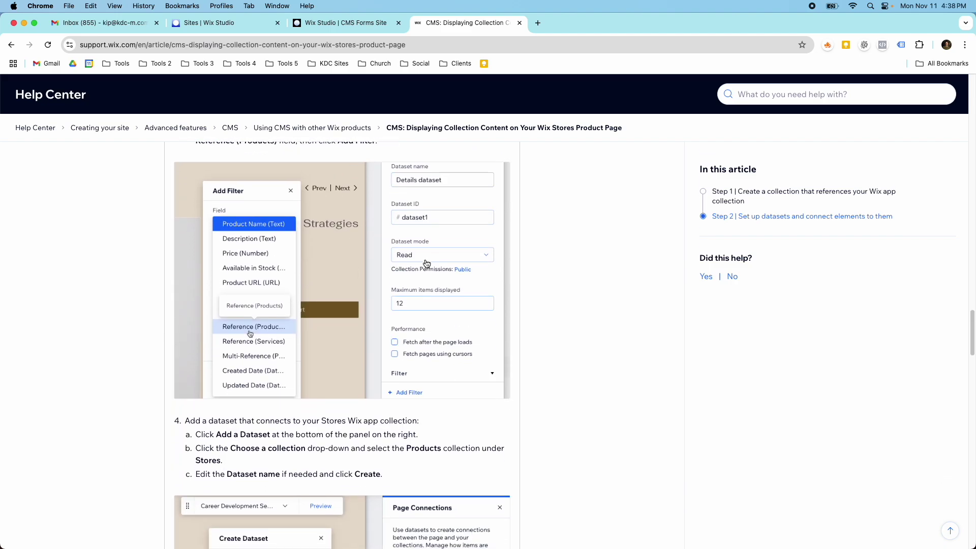
scroll(426, 262, "down", 6)
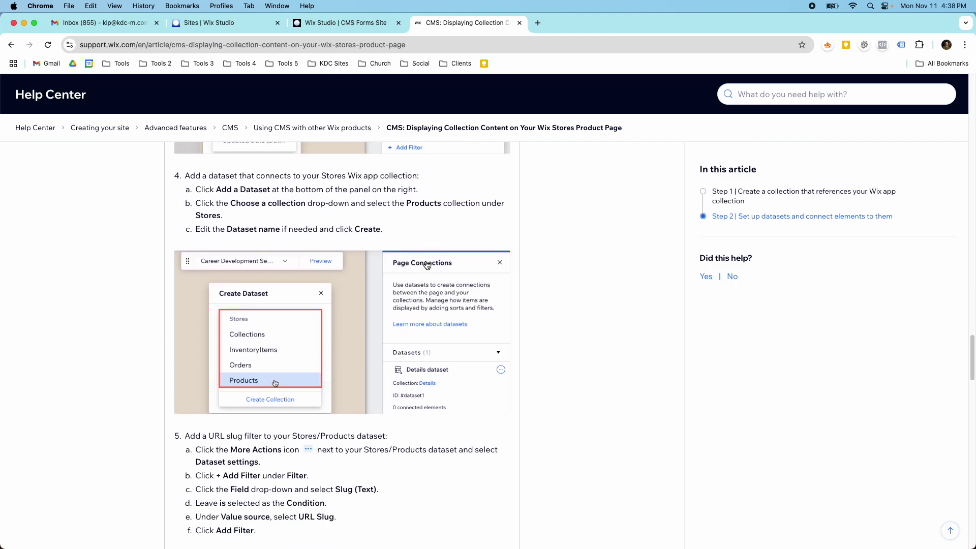
scroll(427, 265, "up", 6)
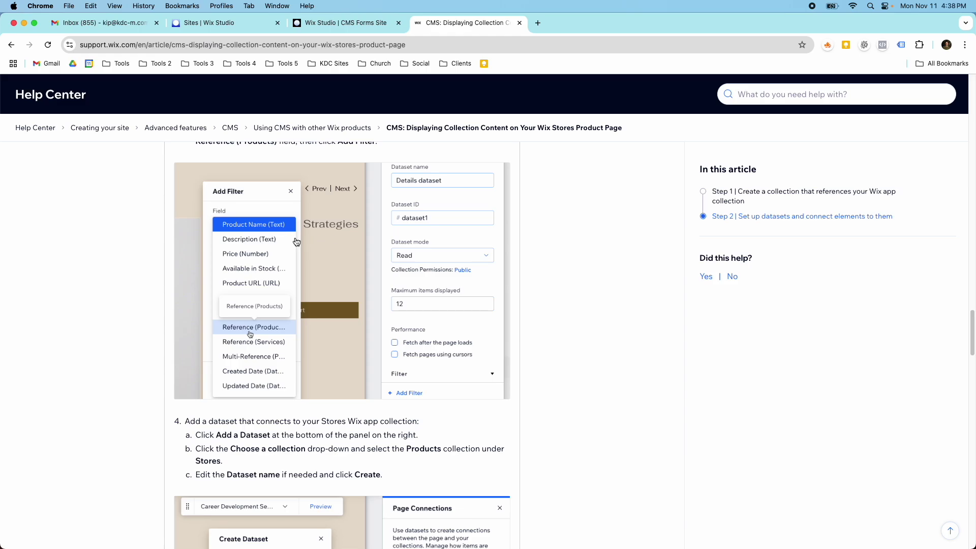
Step: Switch back to the Wix Studio editor and show the Product Descriptions dataset's settings, including its filter and sort
left_click(337, 24)
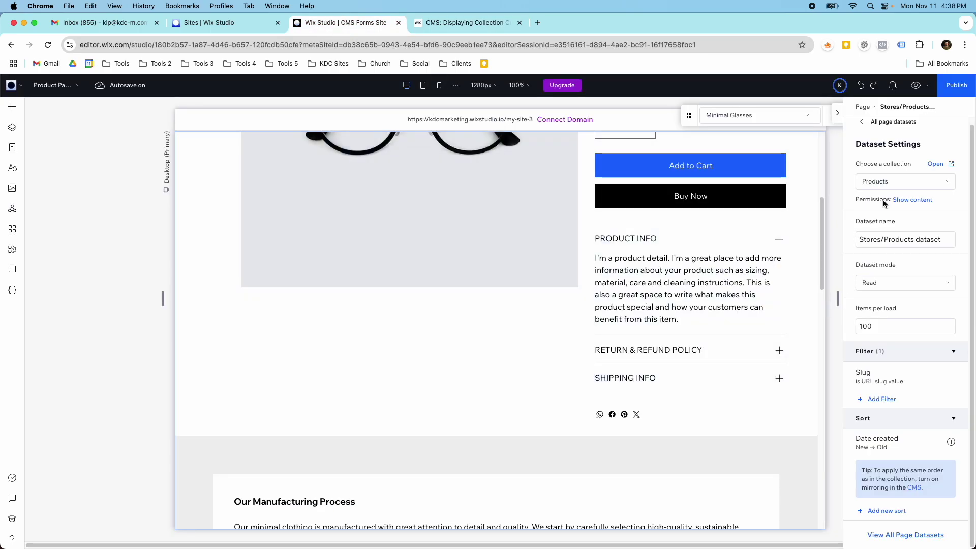
left_click(866, 125)
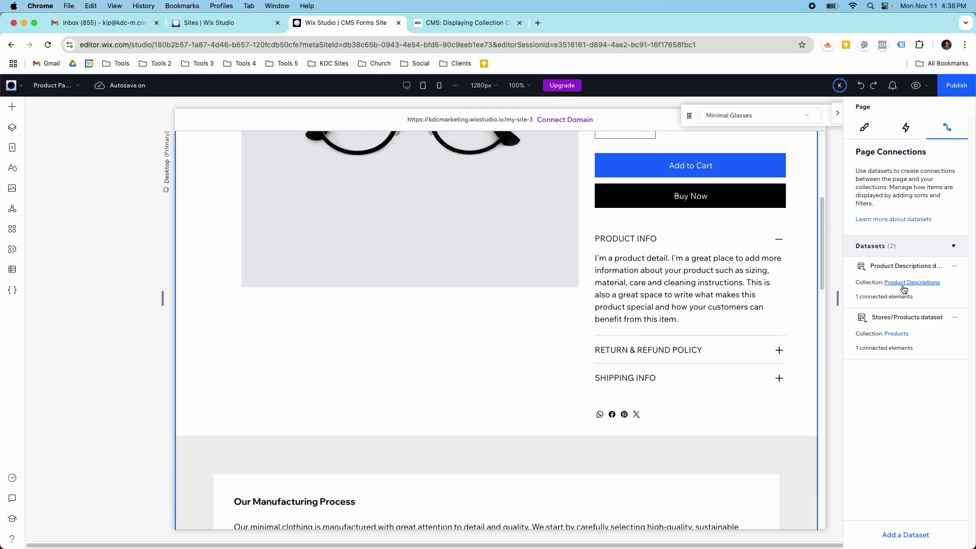
left_click(955, 266)
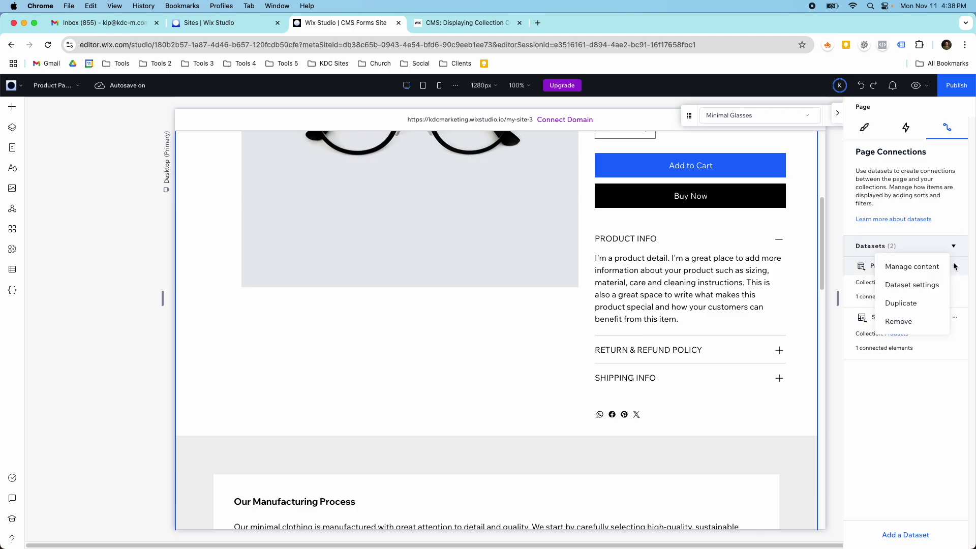
left_click(929, 285)
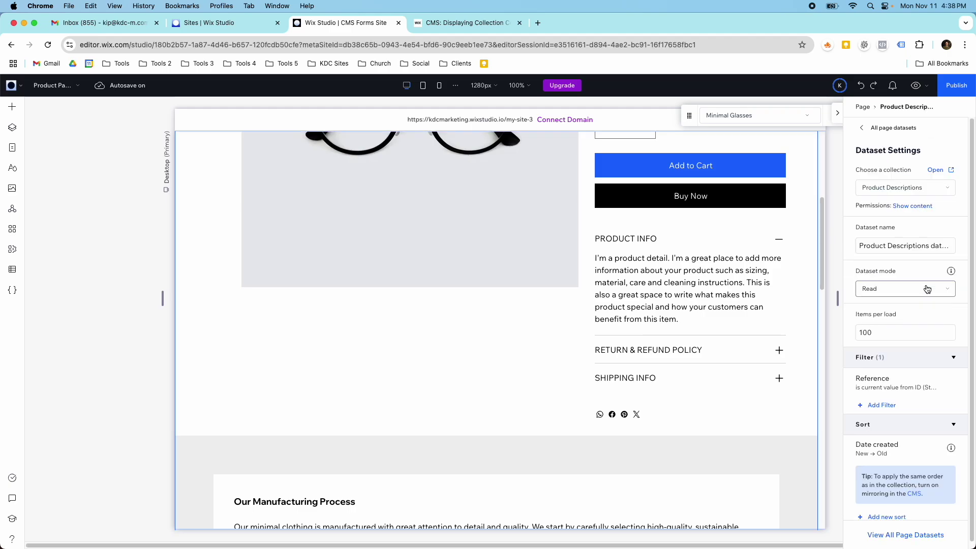
scroll(922, 331, "down", 1)
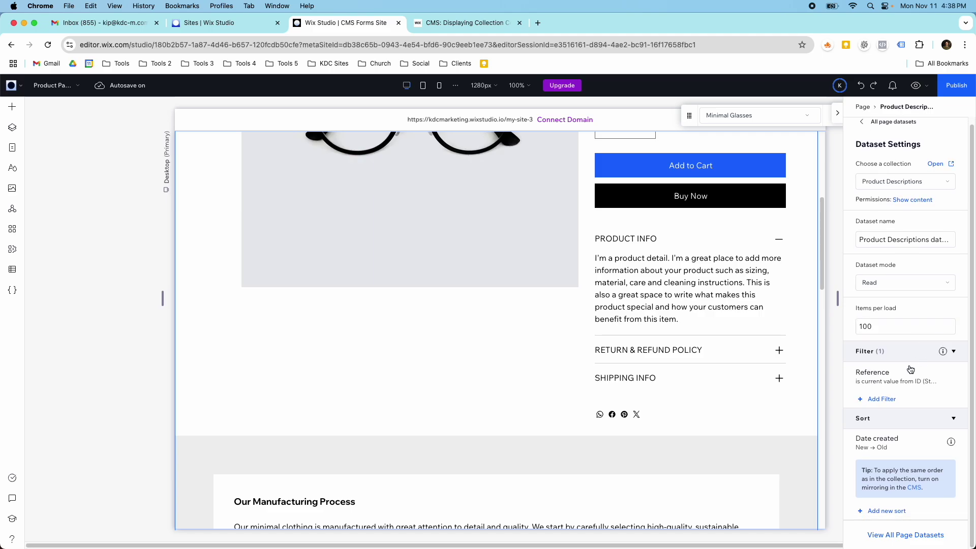
Step: View the fields offered for a new filter on the Product Descriptions dataset and close without adding one
left_click(883, 400)
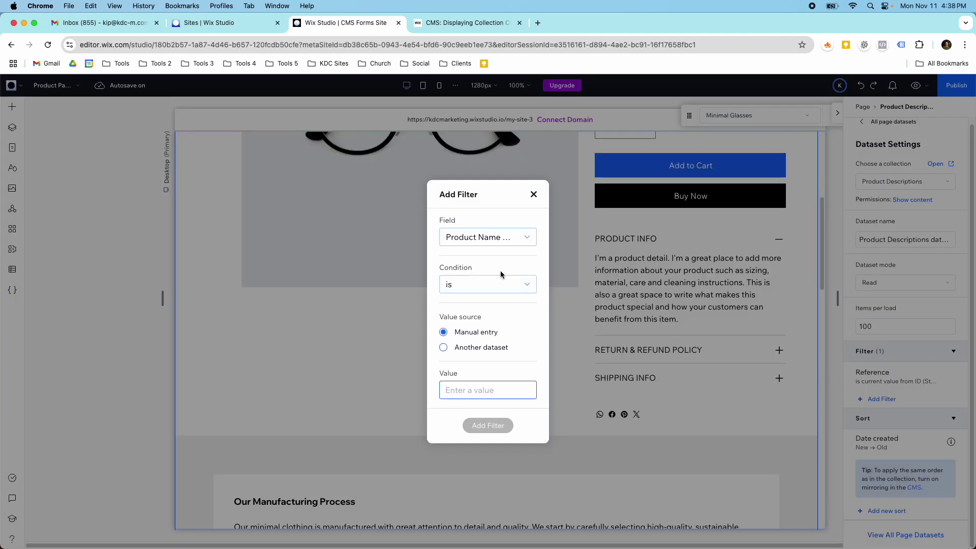
left_click(480, 243)
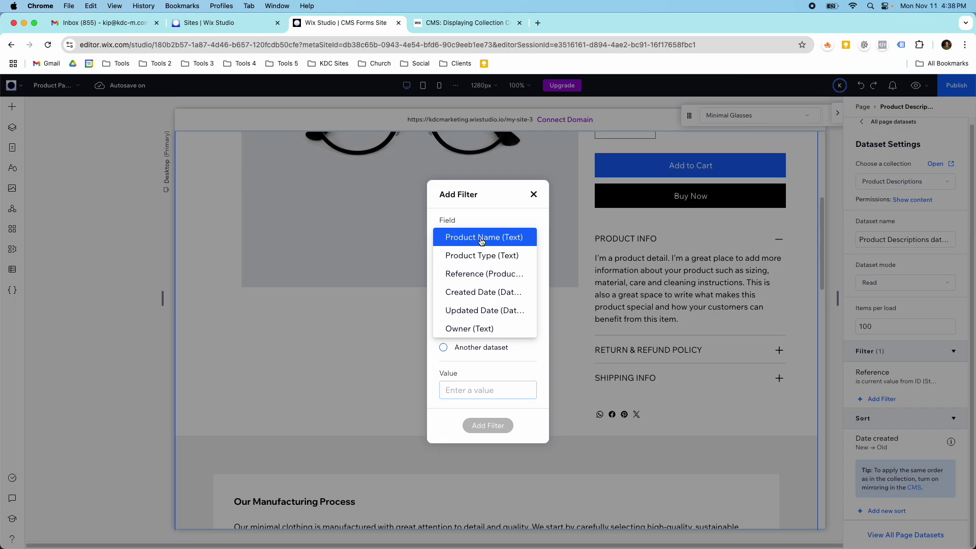
left_click(533, 194)
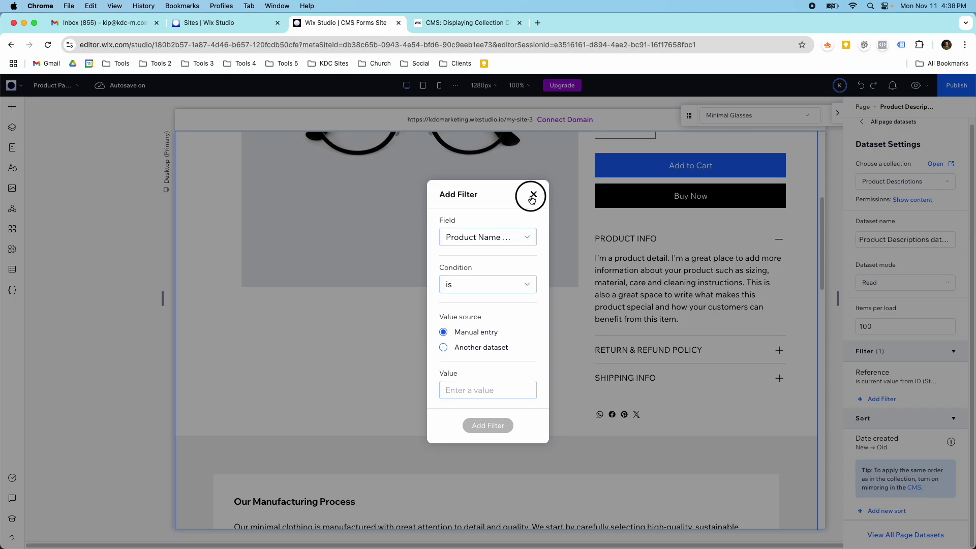
left_click(534, 195)
Step: Examine the existing Reference filter's field, condition and dataset choices on the Product Descriptions dataset, and close it without saving
left_click(948, 378)
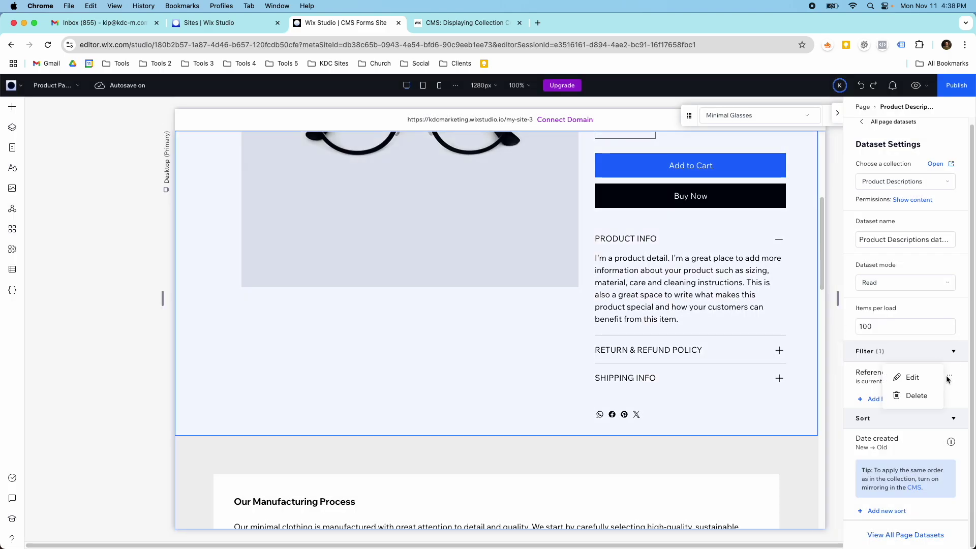
left_click(913, 377)
left_click(500, 269)
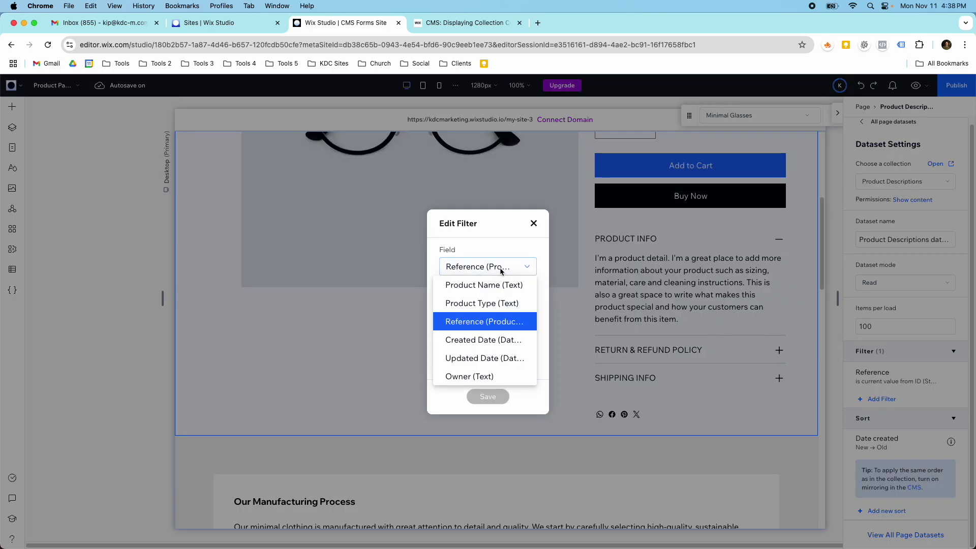
left_click(472, 326)
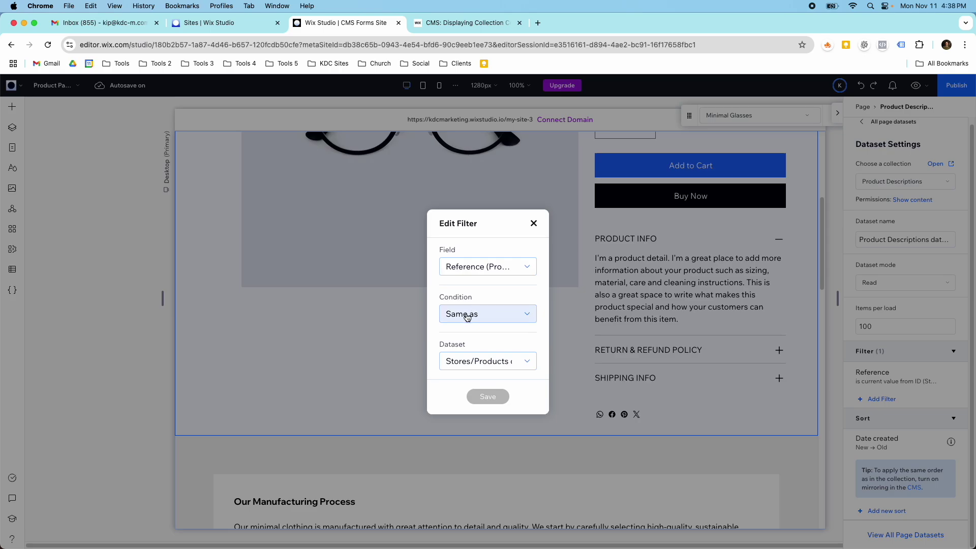
left_click(485, 362)
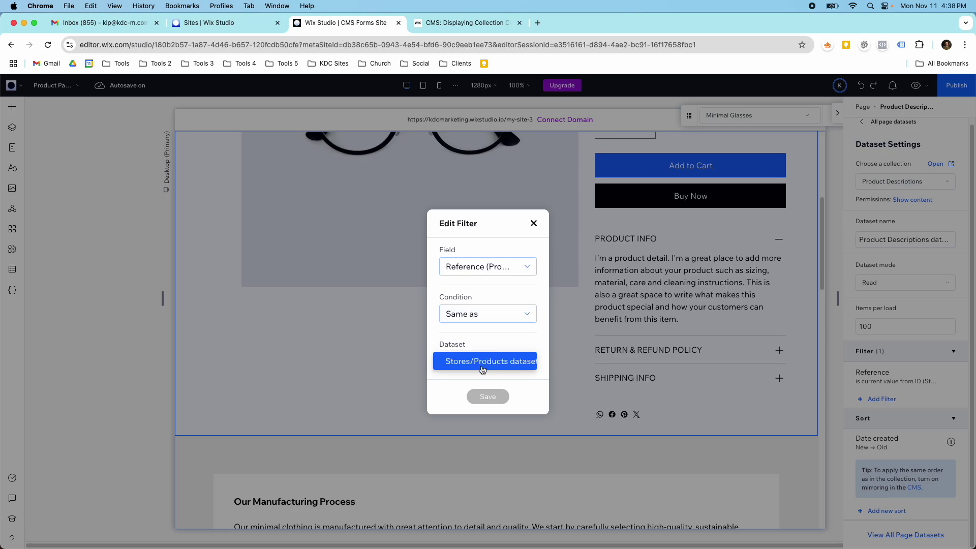
left_click(479, 367)
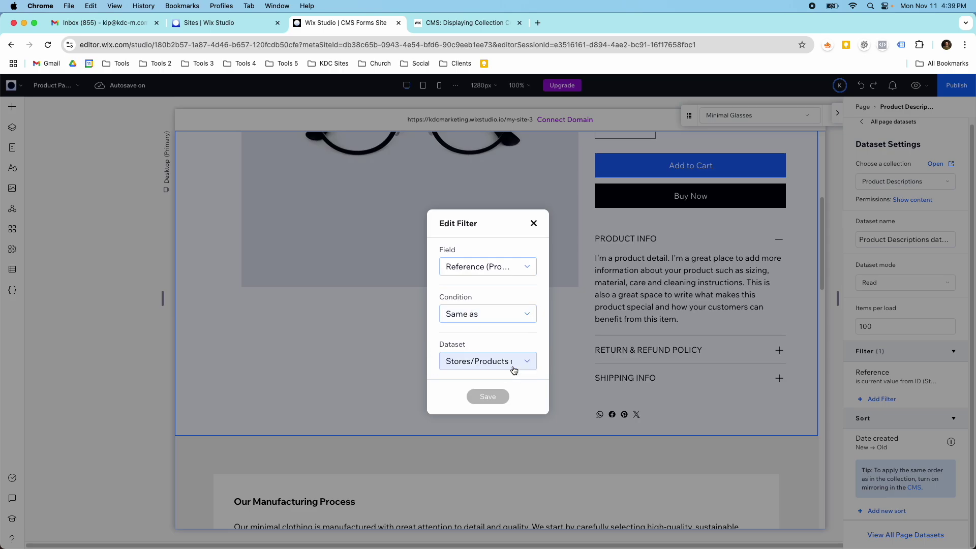
left_click(495, 315)
left_click(495, 315)
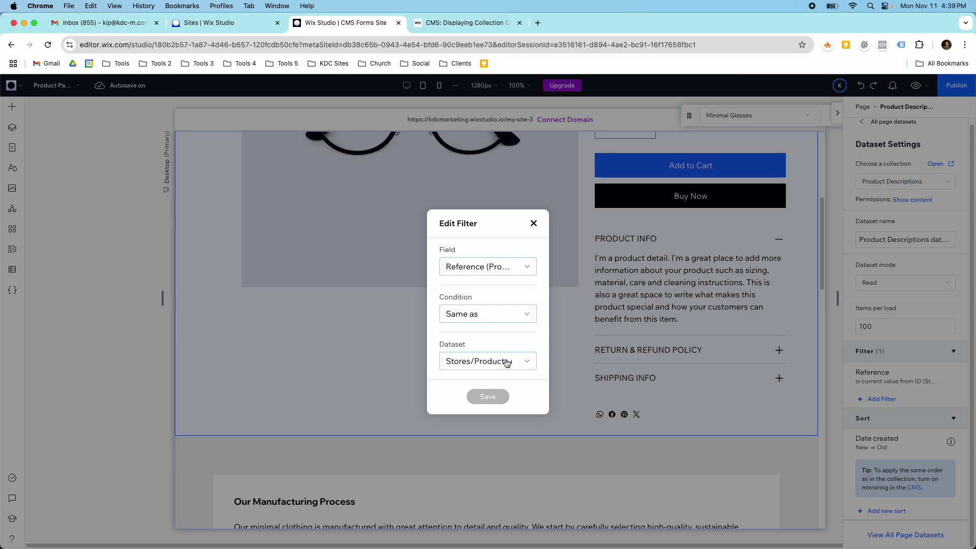
left_click(533, 226)
Step: Look over the manufacturing section on the product page and open the Product Descriptions collection in the CMS
scroll(639, 368, "down", 5)
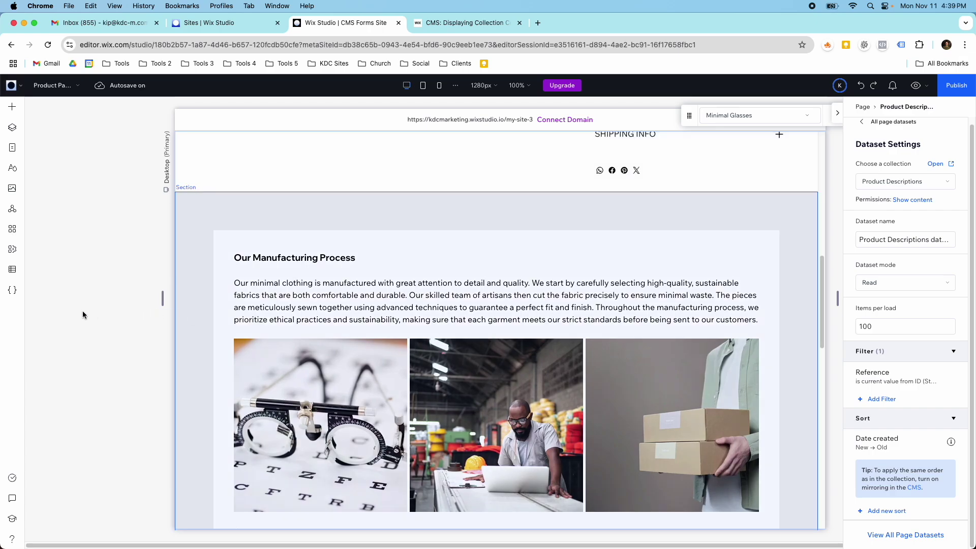
left_click(12, 269)
left_click(79, 134)
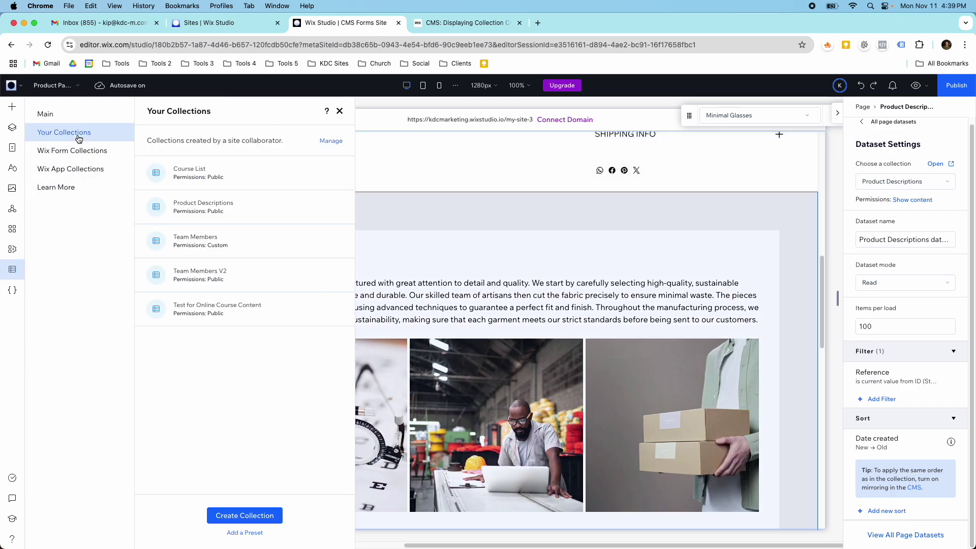
left_click(222, 205)
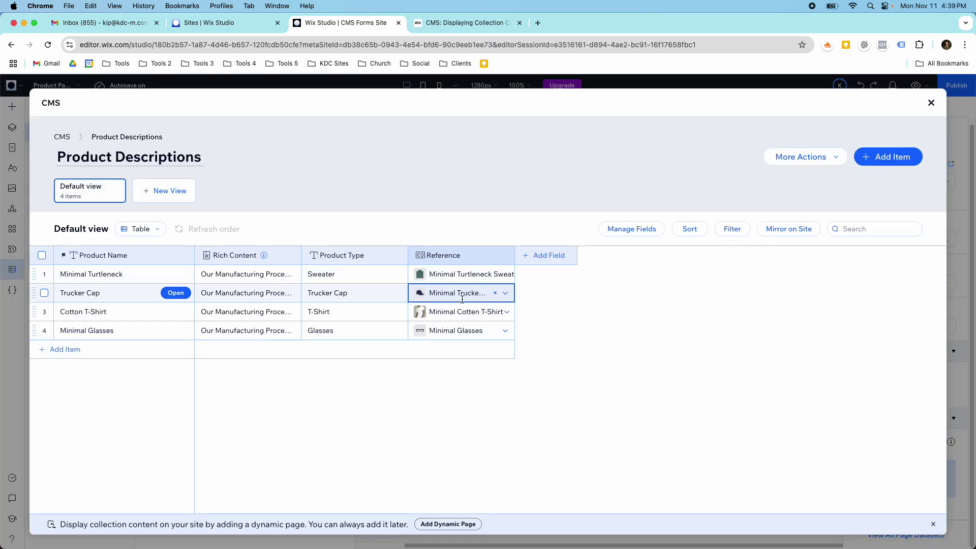
Step: Clear the Trucker Cap item's reference, choose the Minimal Trucker Cap product again, and close the collection
left_click(493, 294)
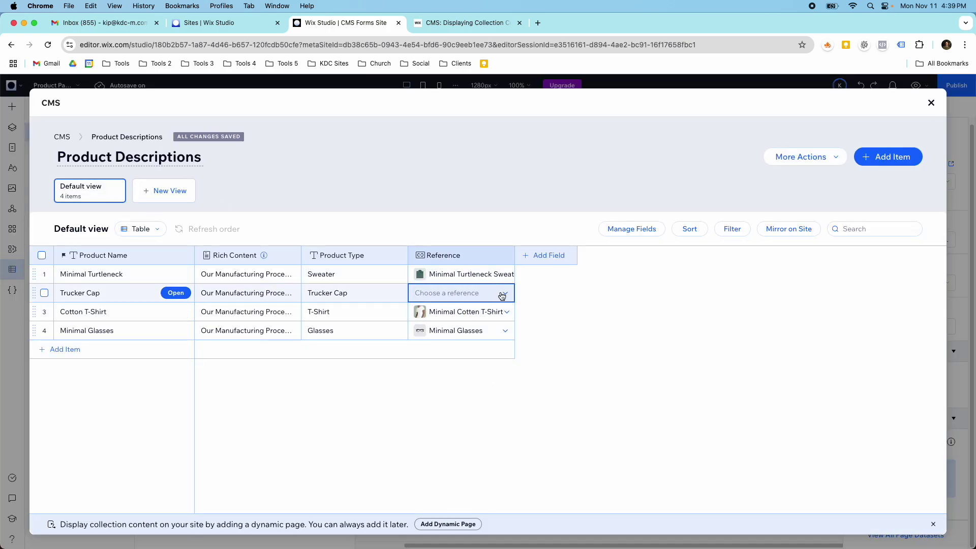
left_click(505, 294)
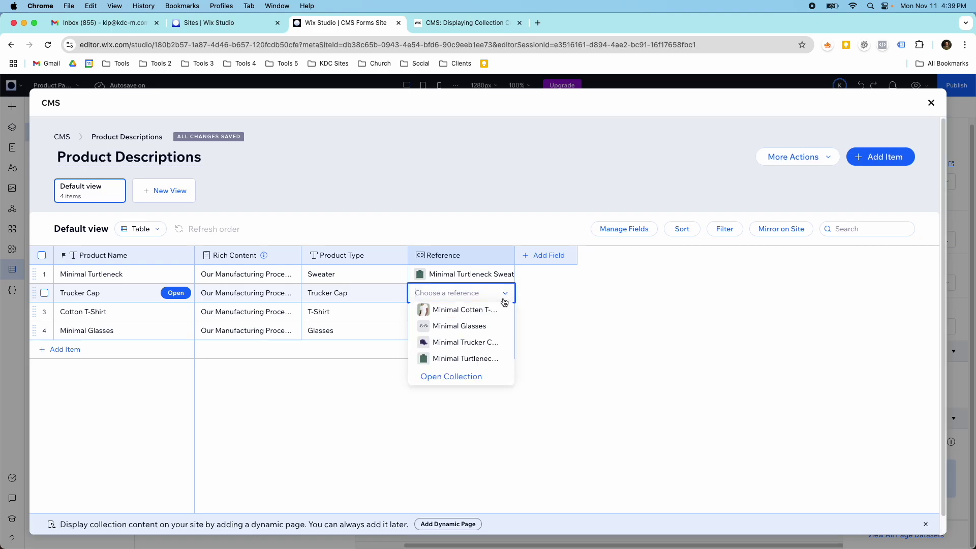
left_click(478, 341)
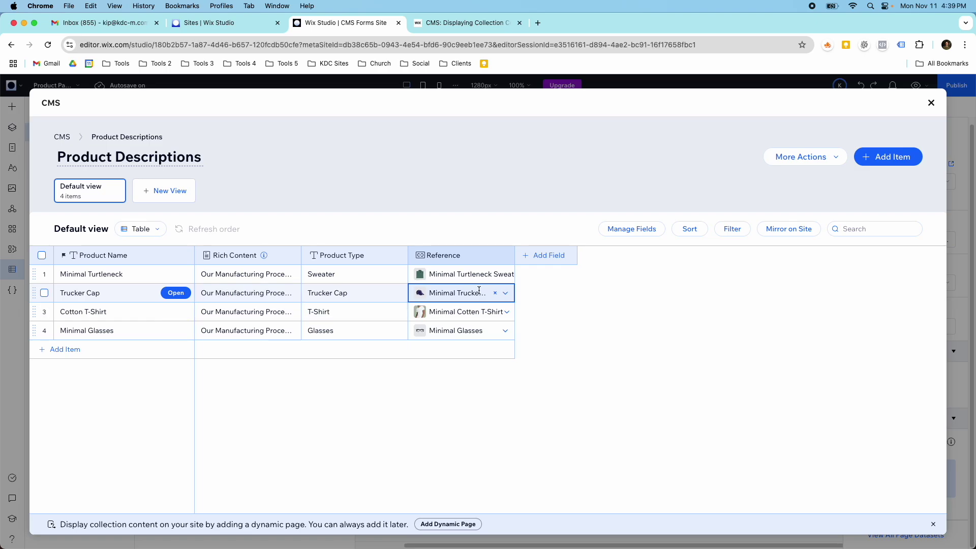
left_click(931, 104)
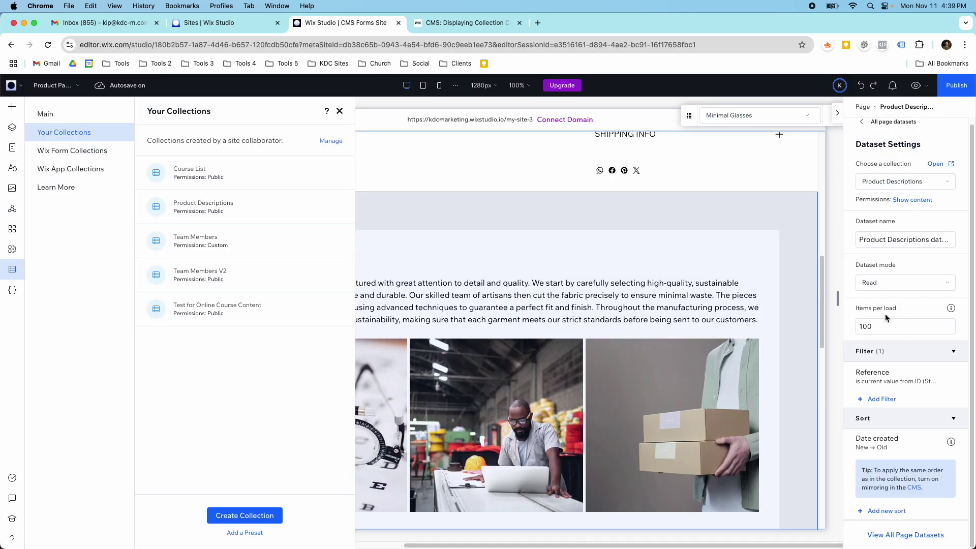
Step: Reopen the Product Descriptions dataset's settings from the page datasets, review its Reference filter, and close the filter unchanged
scroll(888, 260, "up", 1)
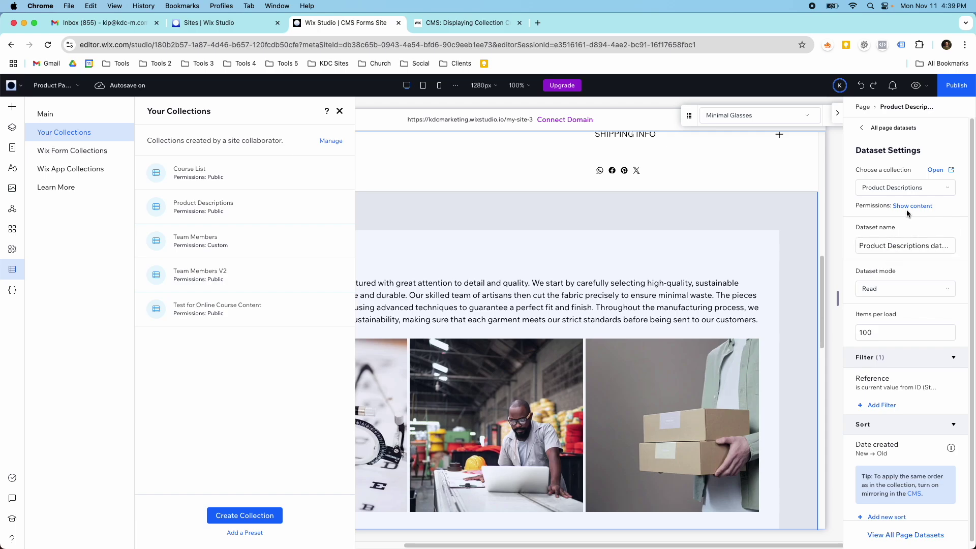
left_click(910, 534)
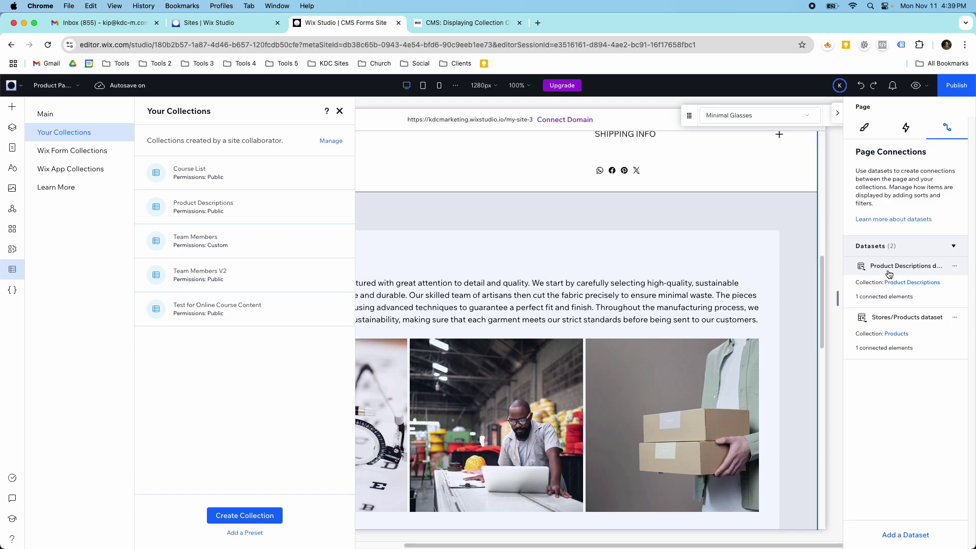
left_click(955, 266)
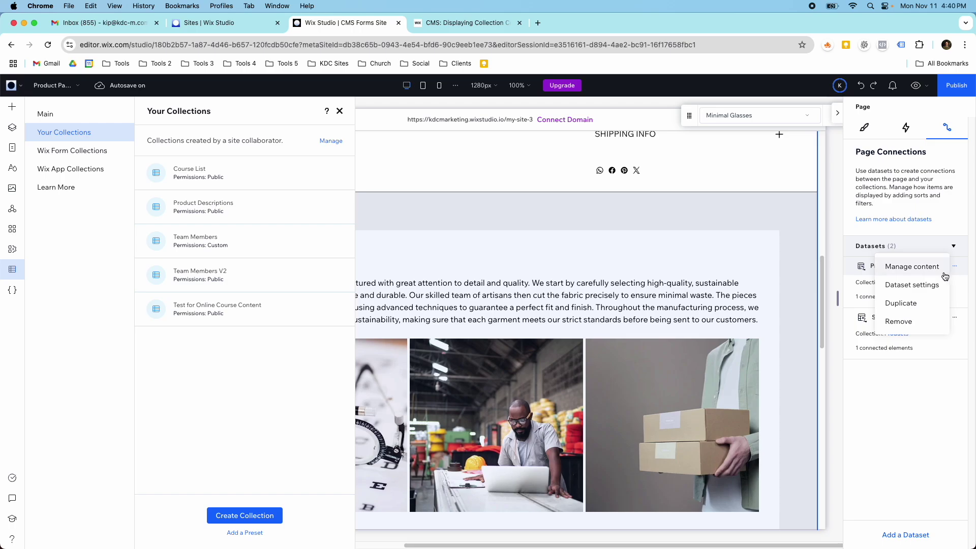
left_click(935, 285)
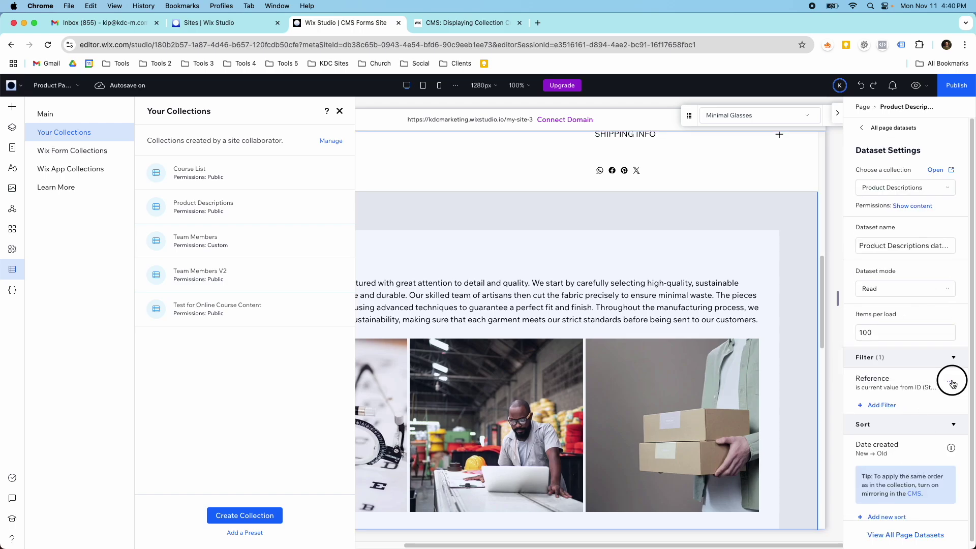
left_click(904, 380)
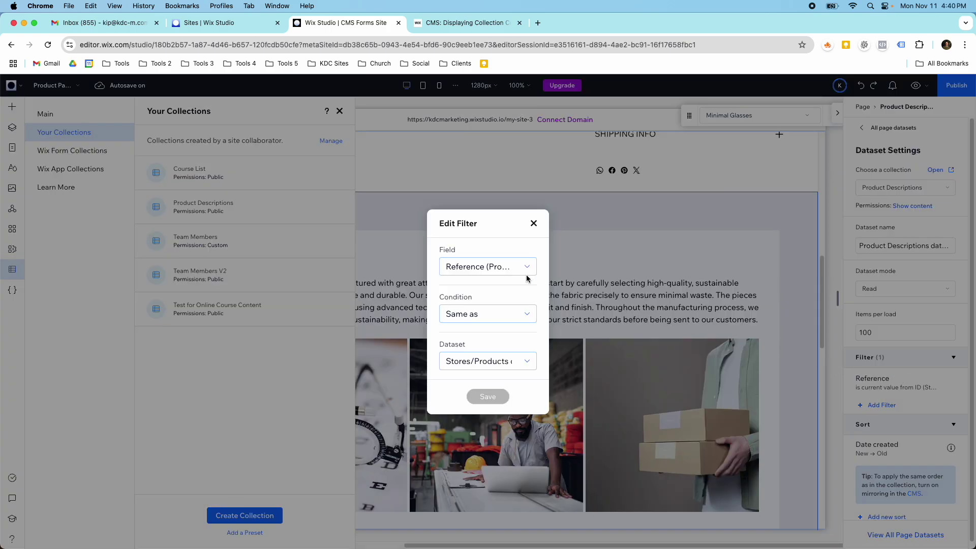
left_click(534, 224)
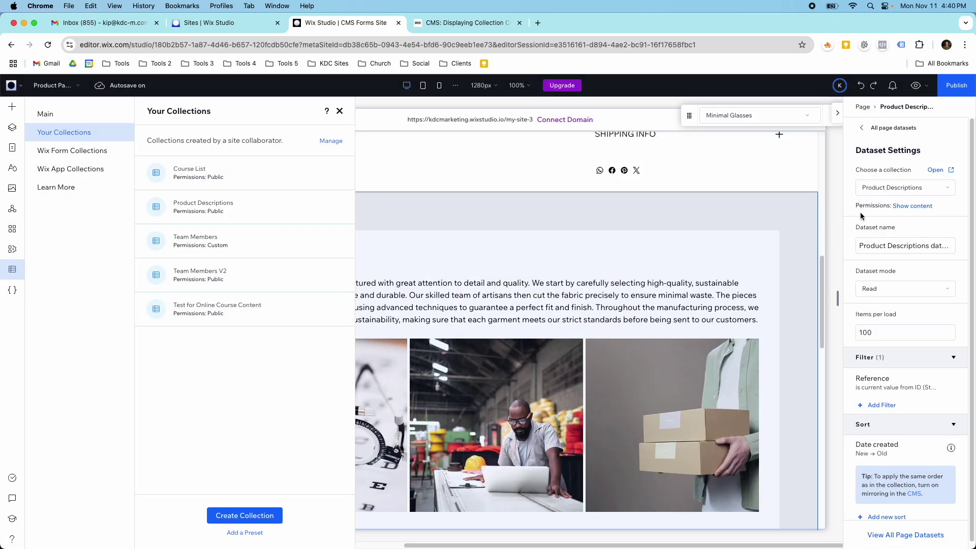
Step: Open the Stores/Products dataset's settings, review its Slug filter's condition and value source, and close the filter unchanged
scroll(903, 386, "down", 1)
left_click(905, 534)
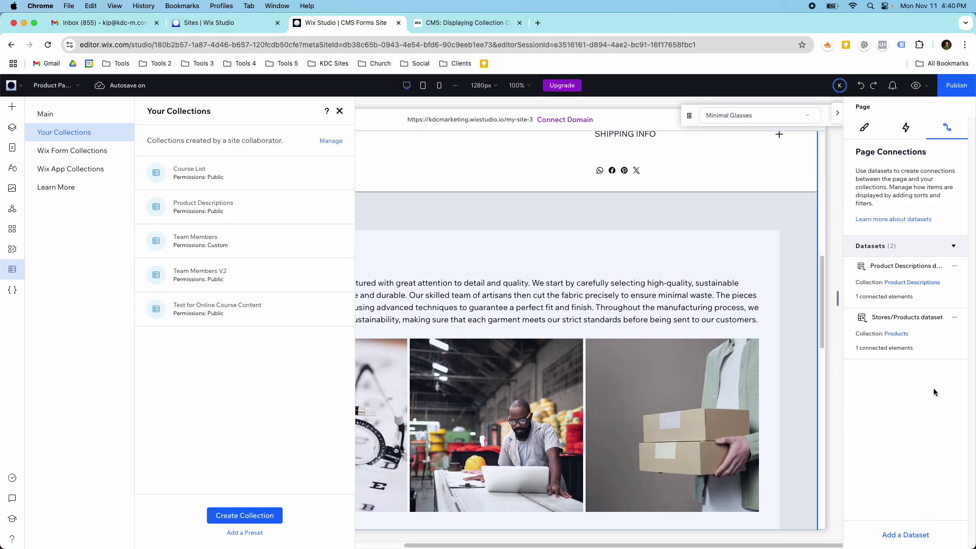
left_click(954, 317)
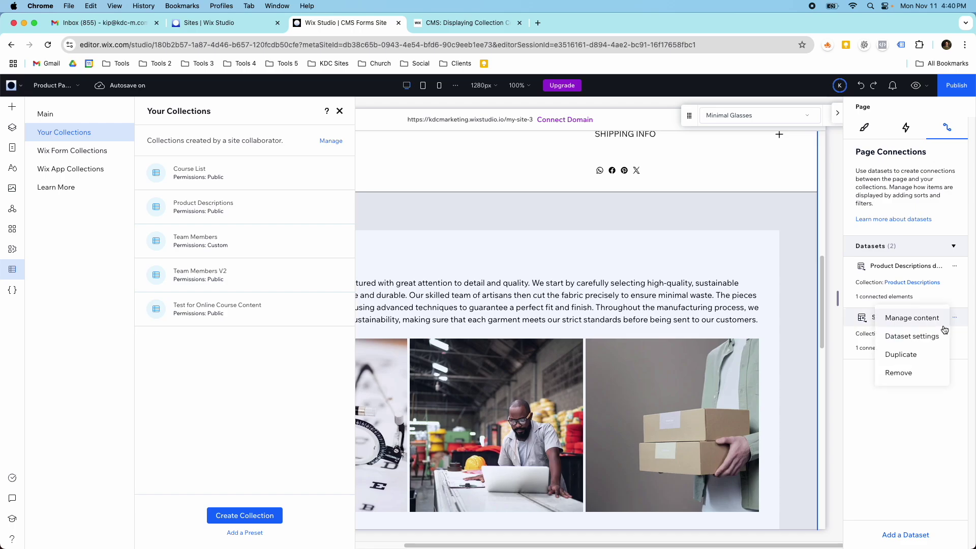
left_click(934, 336)
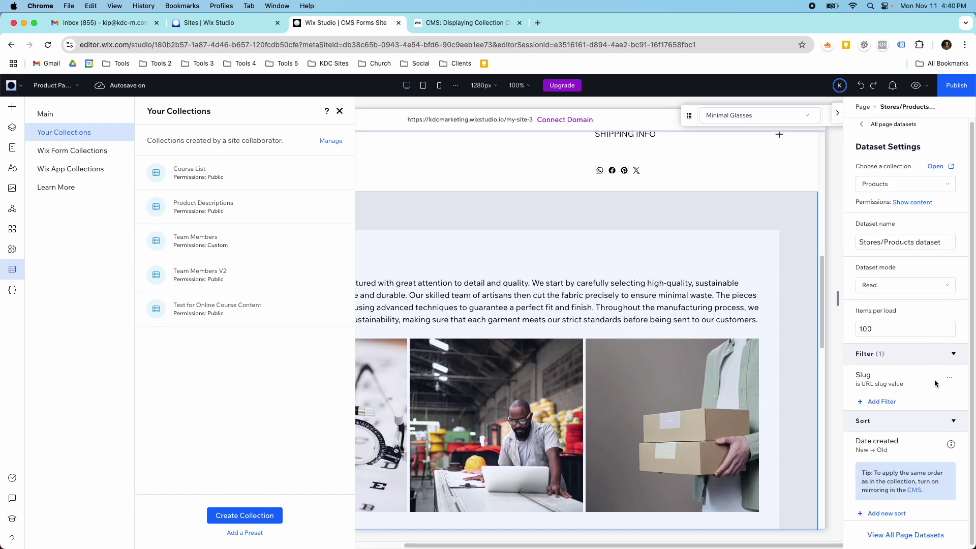
left_click(953, 377)
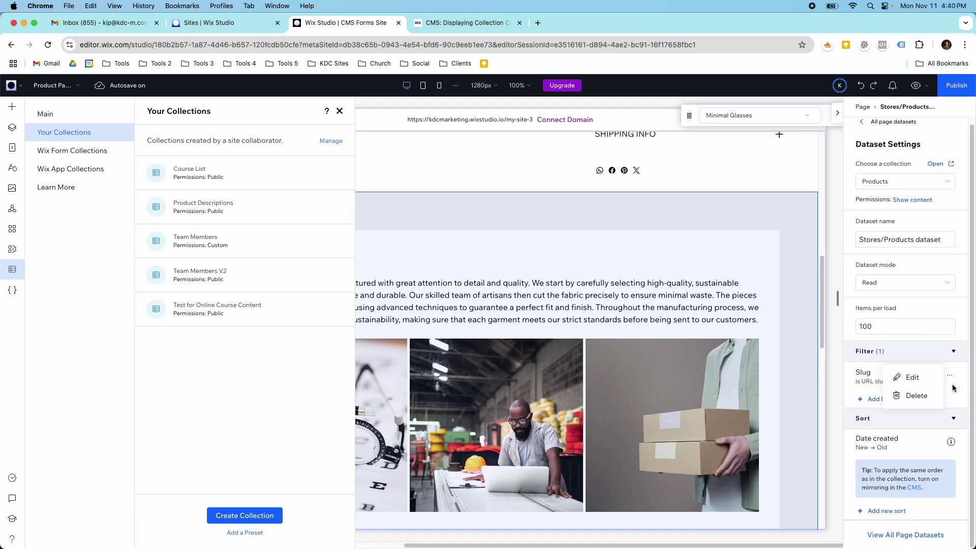
left_click(927, 378)
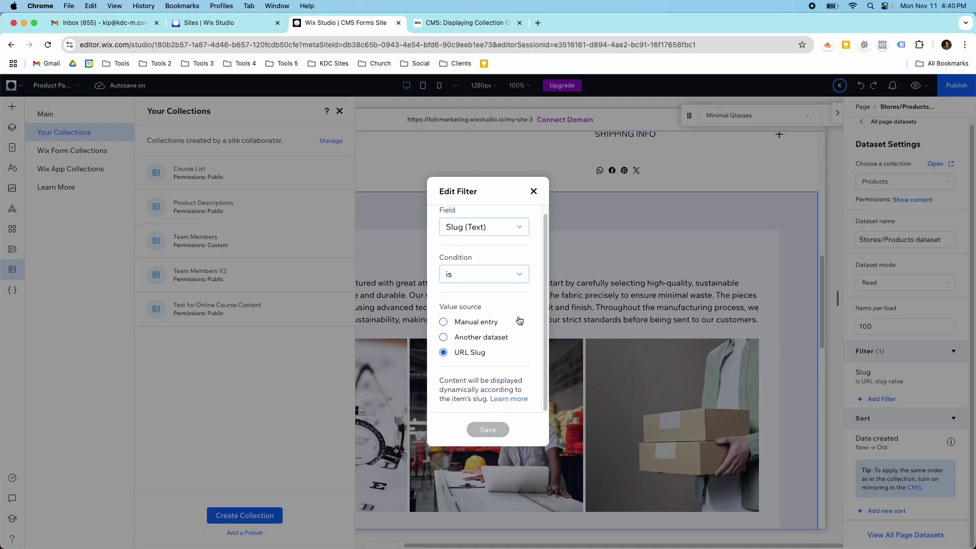
left_click(532, 190)
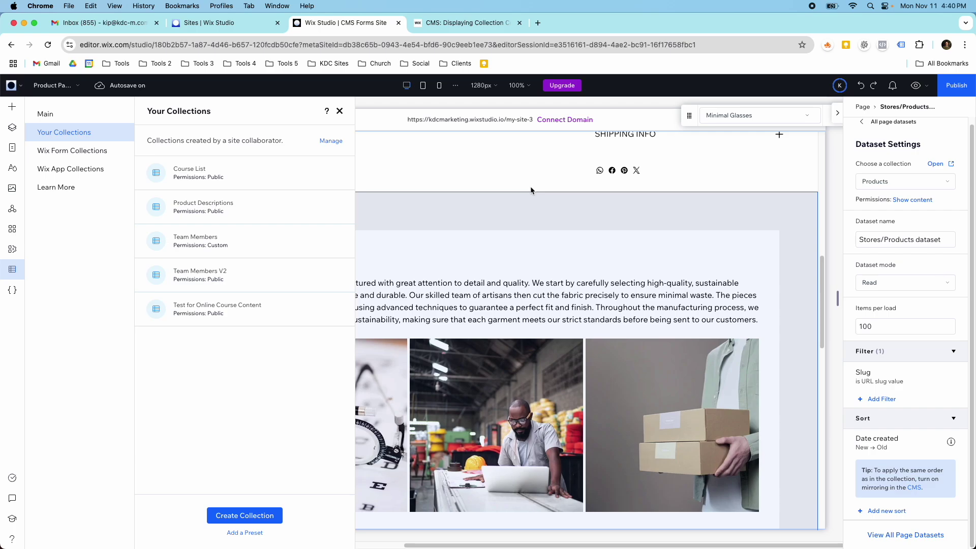
Step: Review the product references in the Product Descriptions collection and close it to return to the product page
left_click(246, 214)
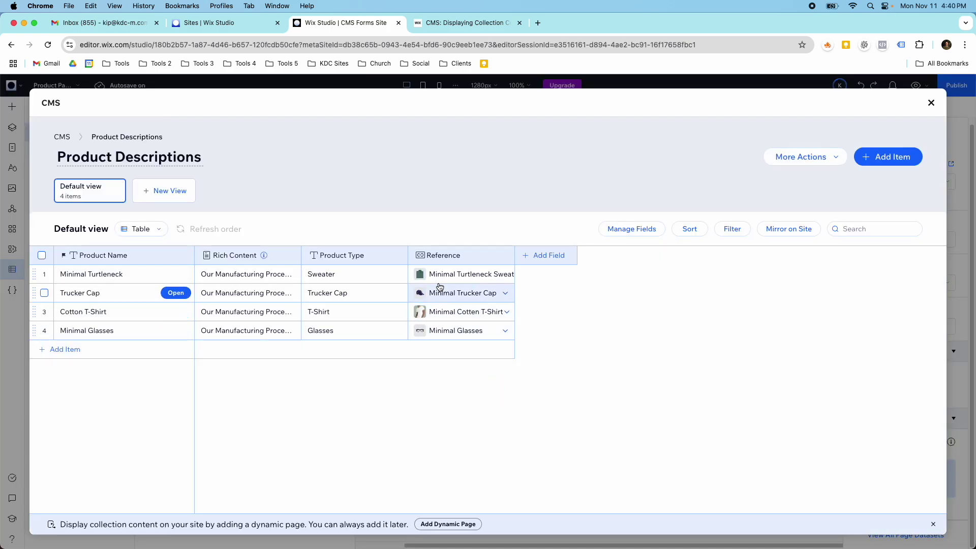
left_click(931, 102)
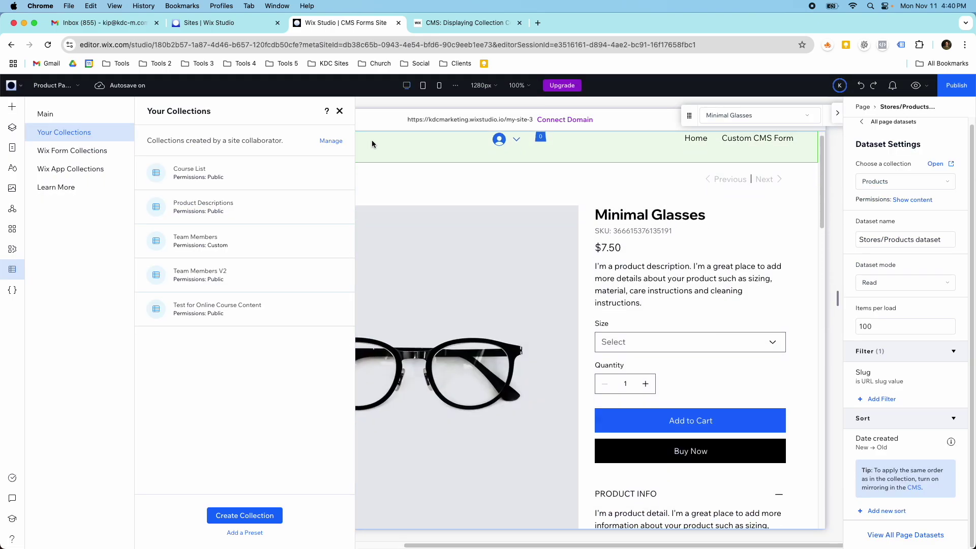
Step: Preview the Minimal Glasses product page, examine its custom description from Our Manufacturing Process through Our Promise, and return to editing
left_click(340, 111)
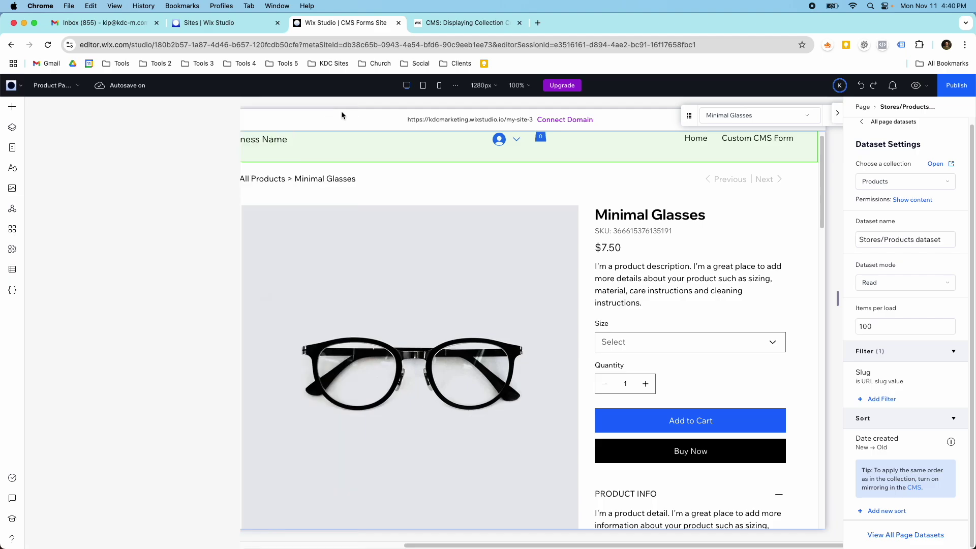
scroll(483, 245, "down", 10)
scroll(538, 279, "down", 1)
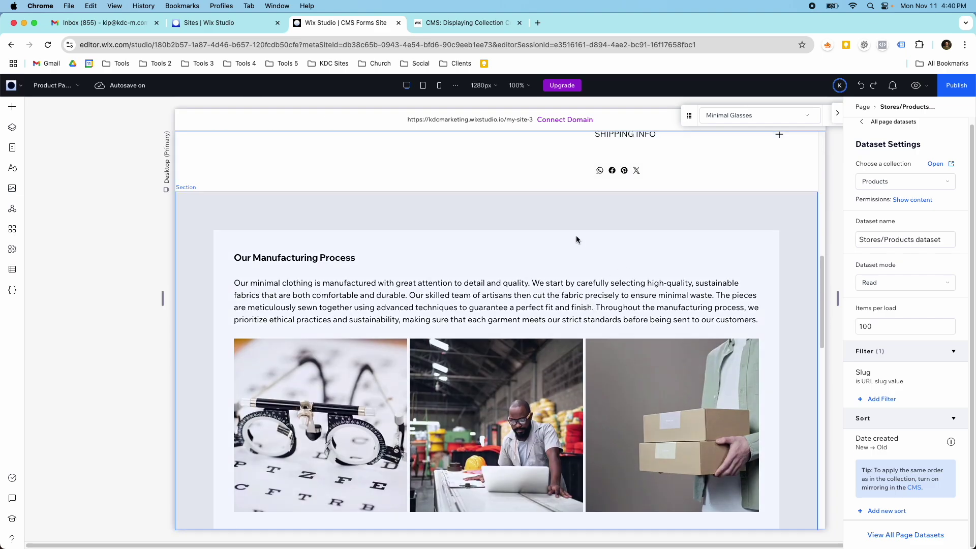
left_click(916, 85)
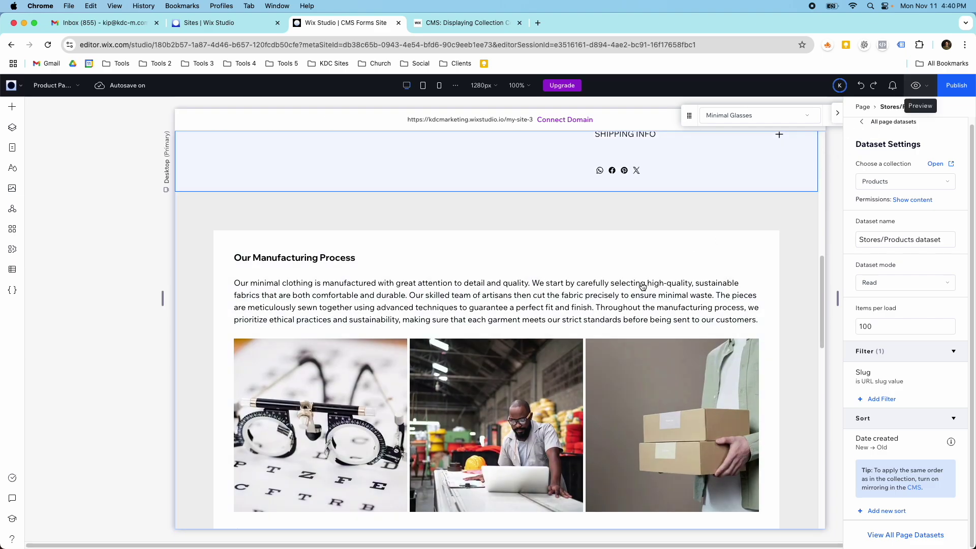
scroll(641, 286, "up", 10)
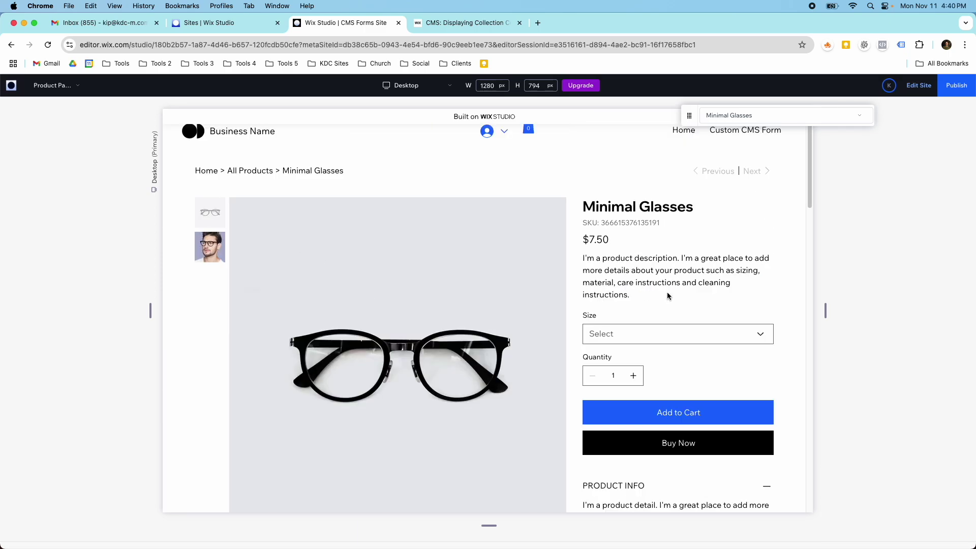
scroll(668, 296, "down", 10)
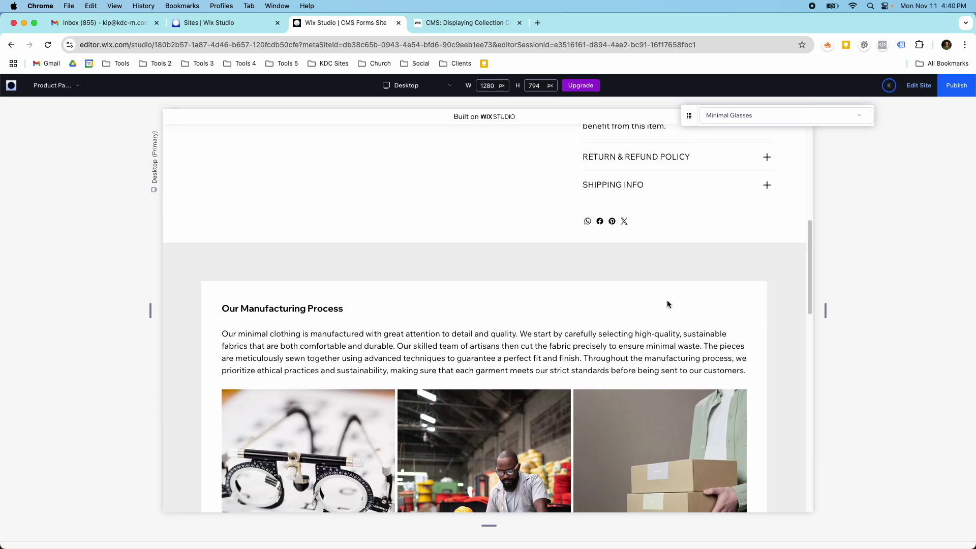
scroll(668, 306, "down", 8)
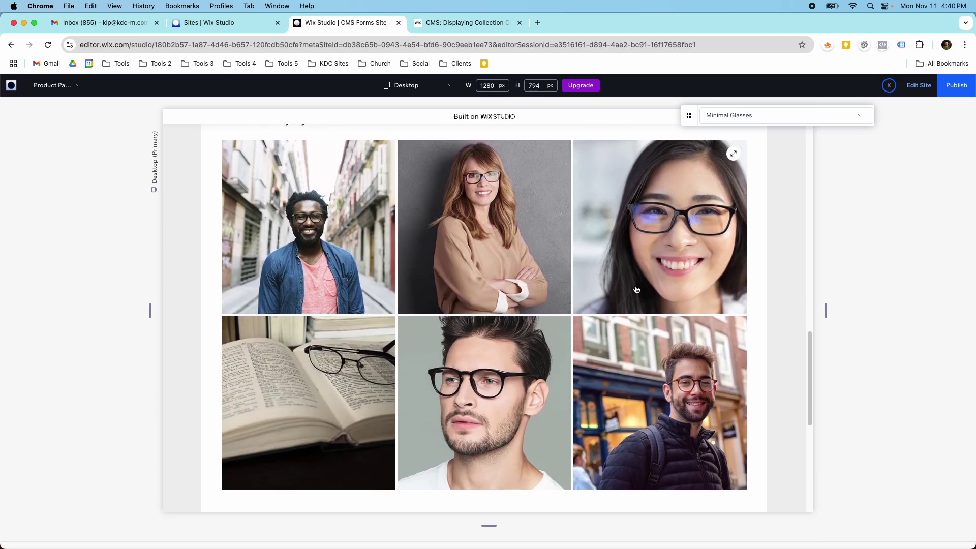
scroll(539, 276, "down", 4)
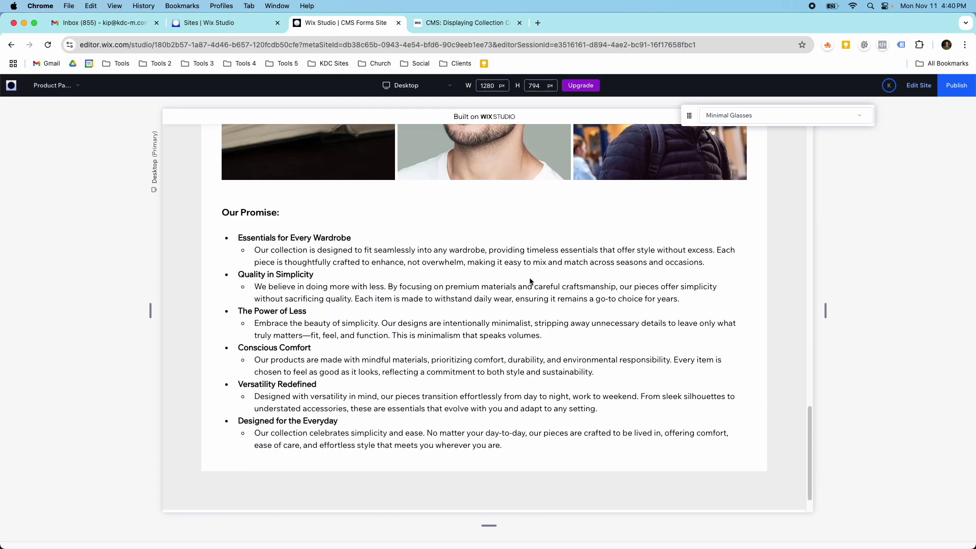
scroll(530, 282, "down", 1)
scroll(530, 289, "up", 5)
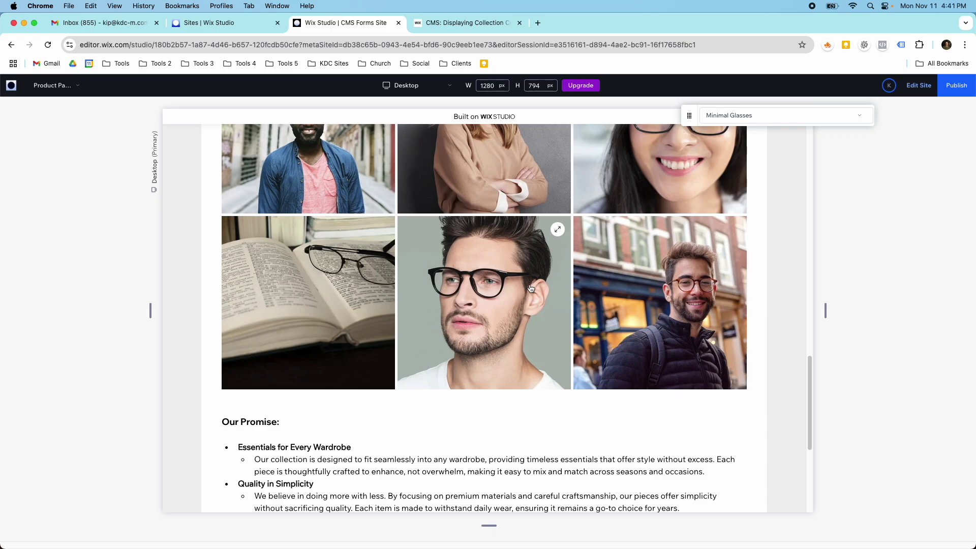
scroll(530, 288, "up", 8)
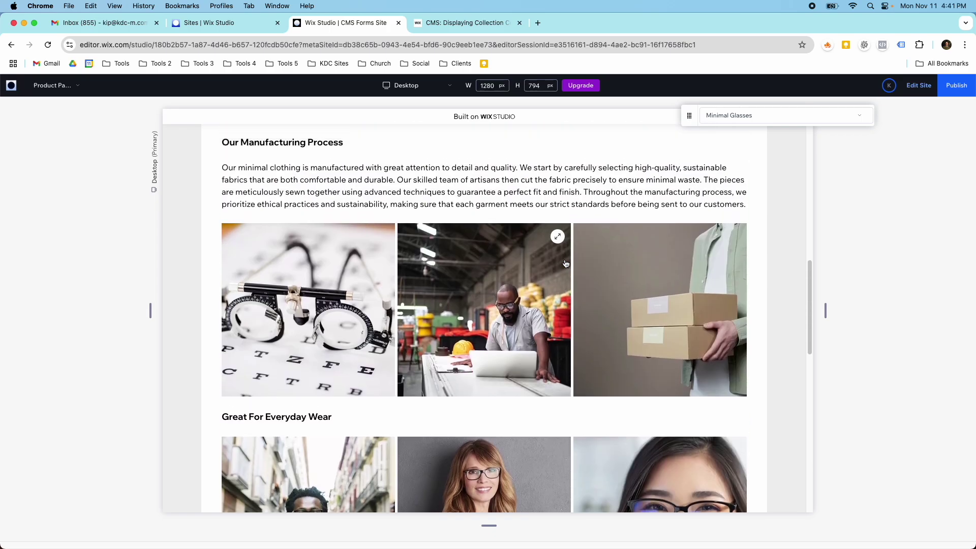
scroll(566, 264, "up", 1)
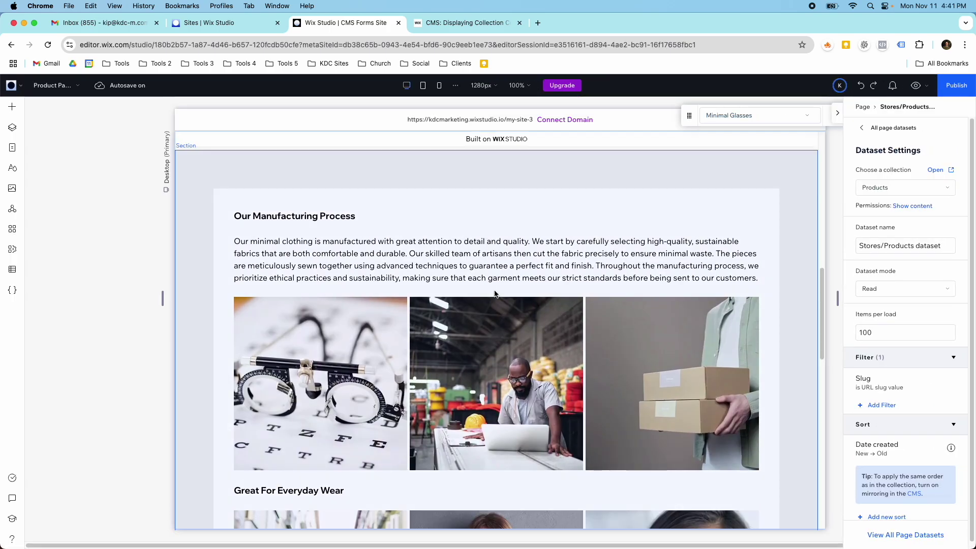
Step: Open the Minimal Glasses item's rich content for editing in the Product Descriptions collection
scroll(493, 294, "down", 6)
scroll(493, 294, "down", 2)
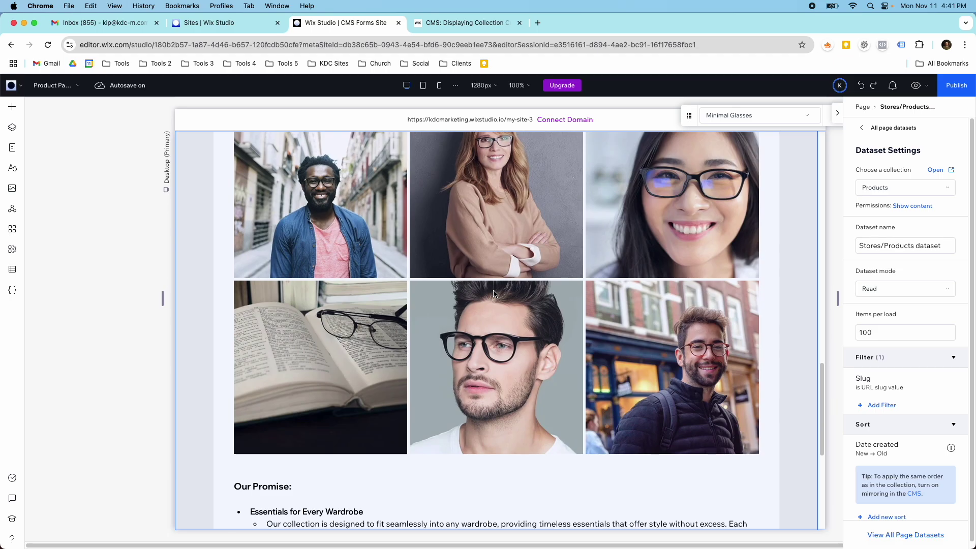
scroll(494, 293, "down", 6)
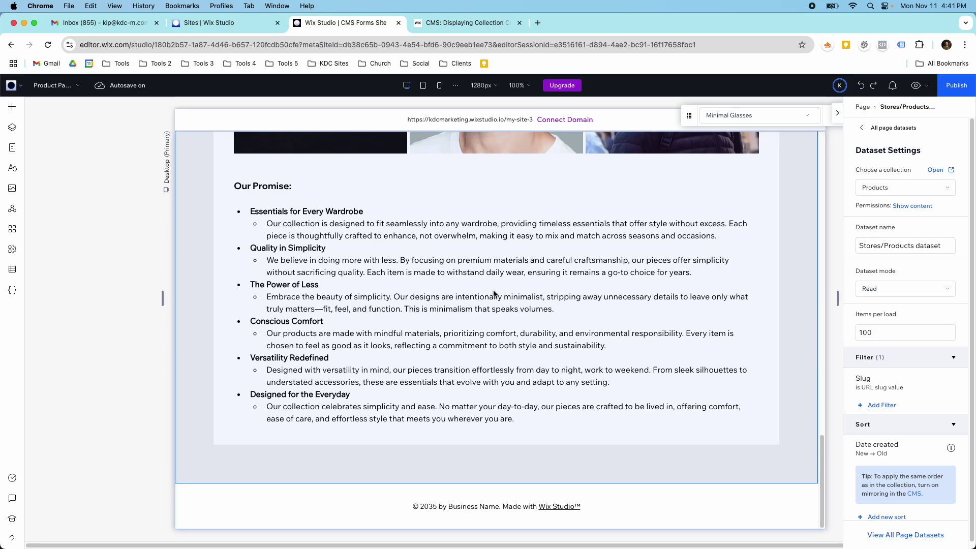
scroll(436, 298, "up", 10)
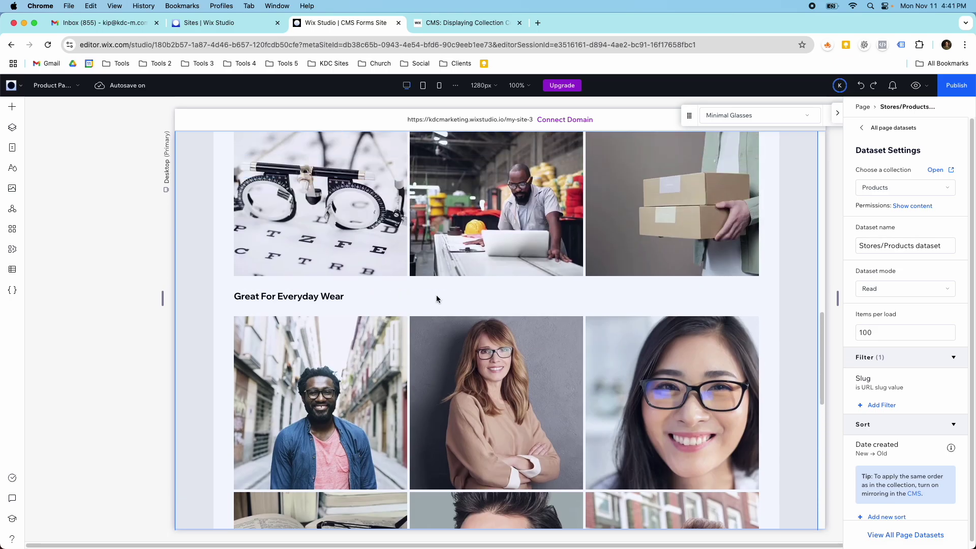
left_click(13, 269)
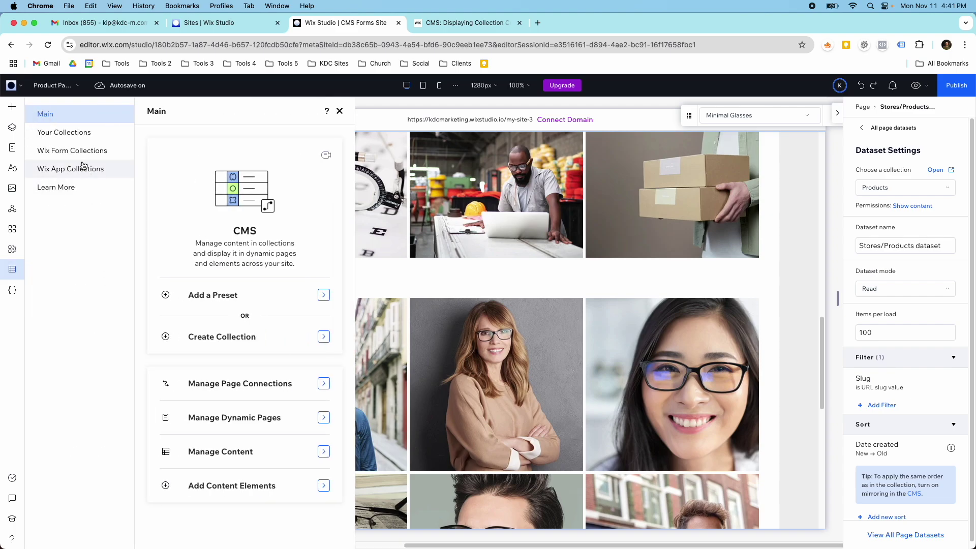
left_click(78, 136)
left_click(205, 206)
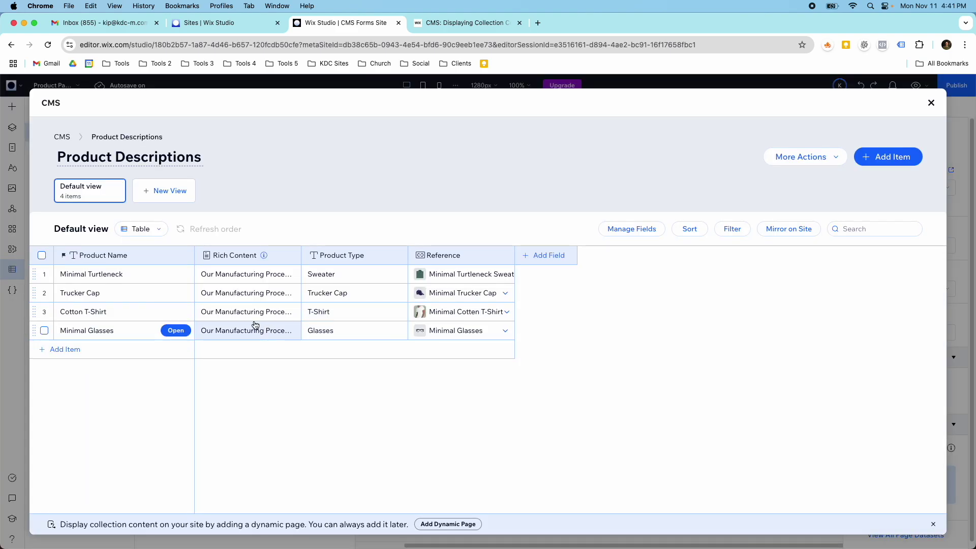
left_click(260, 338)
left_click(260, 338)
Step: Add the line "Our Lifetime Guarantee" at the end of the rich content as Heading 5, with a new paragraph below it
scroll(450, 433, "down", 10)
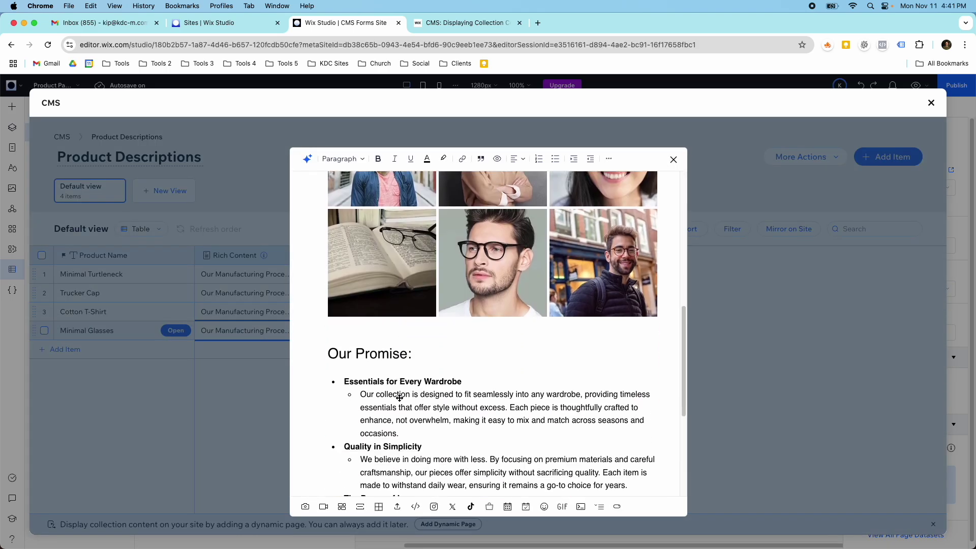
scroll(450, 433, "down", 1)
left_click(502, 472)
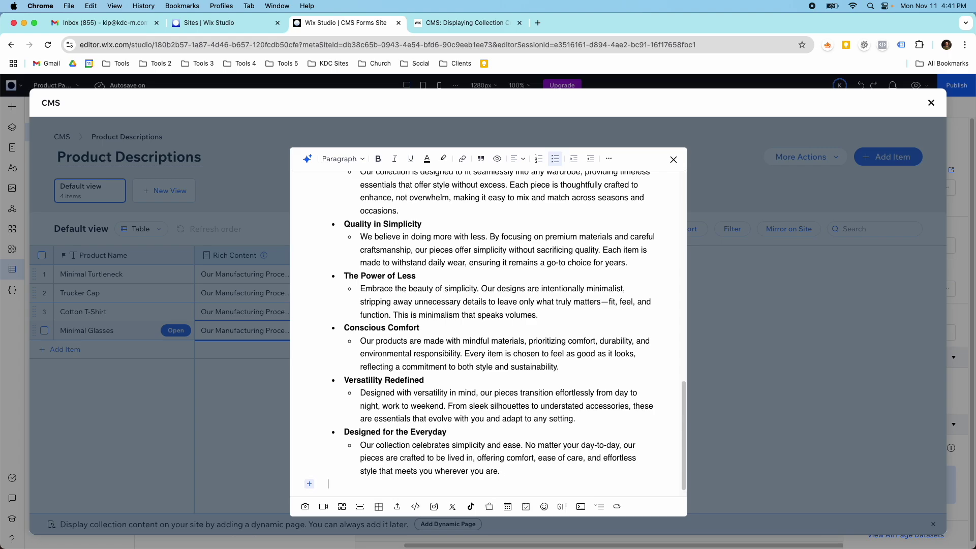
key("Return")
type("Our Lif")
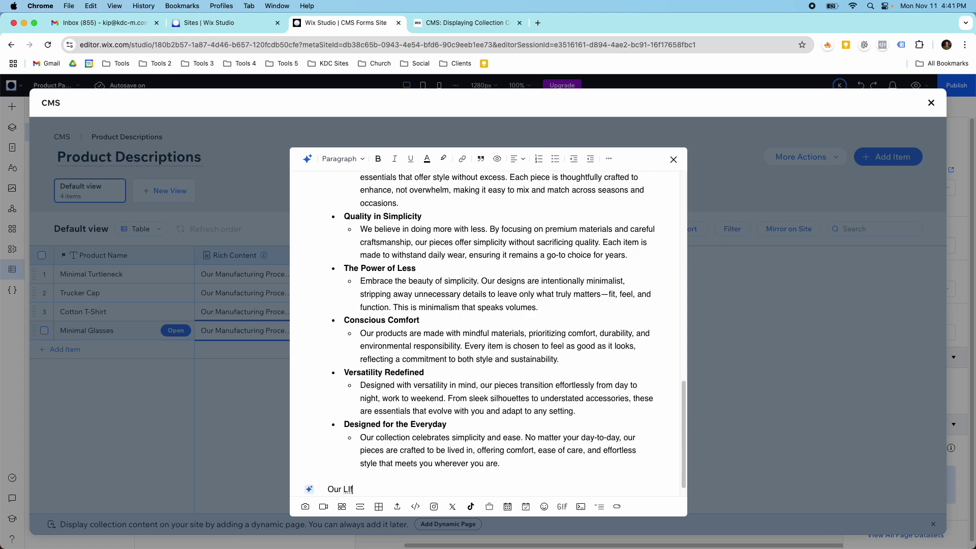
type("etime Guarantee")
key("super+shift+Left")
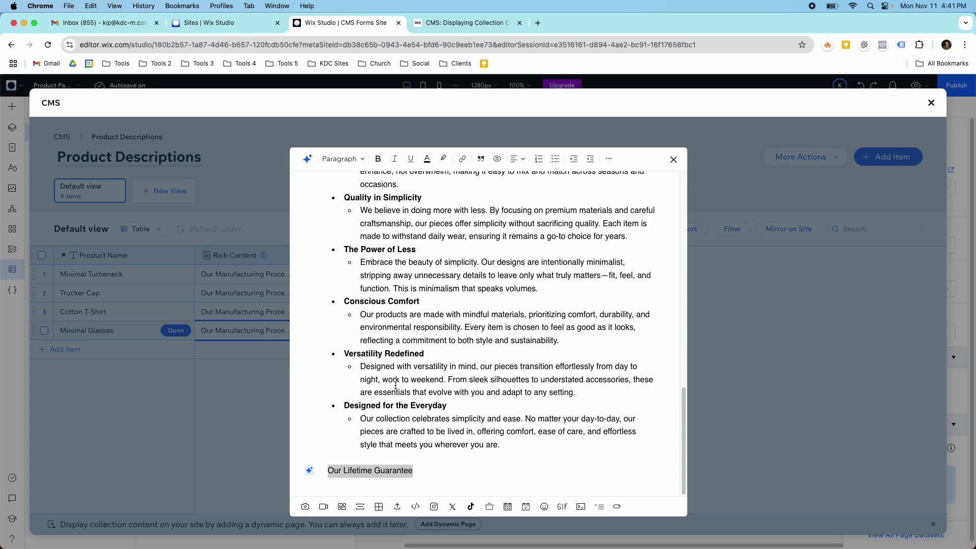
left_click(344, 159)
left_click(346, 259)
left_click(500, 475)
scroll(415, 289, "up", 5)
scroll(414, 326, "down", 5)
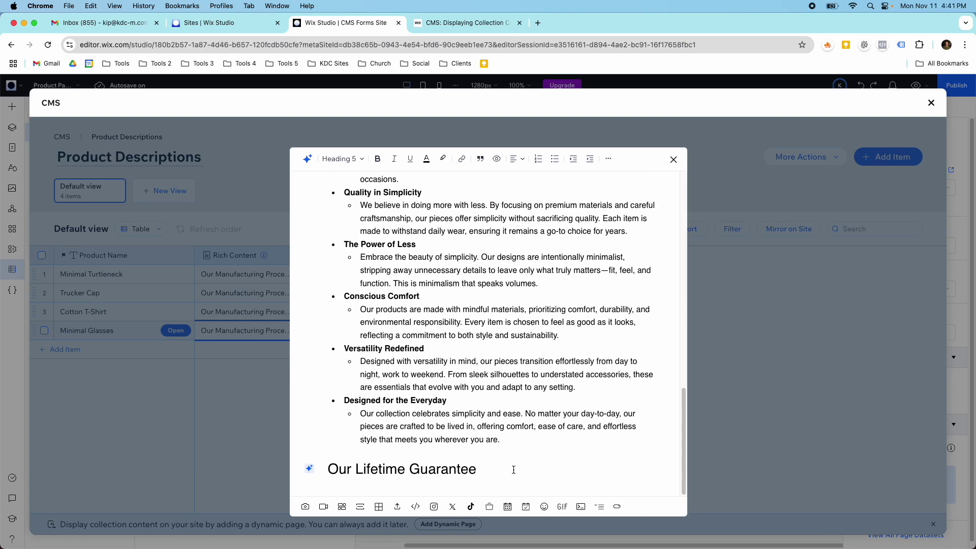
key("Return")
Step: Ask Content AI to write a lifetime guarantee for our minimal clothing and accessories products
left_click(307, 158)
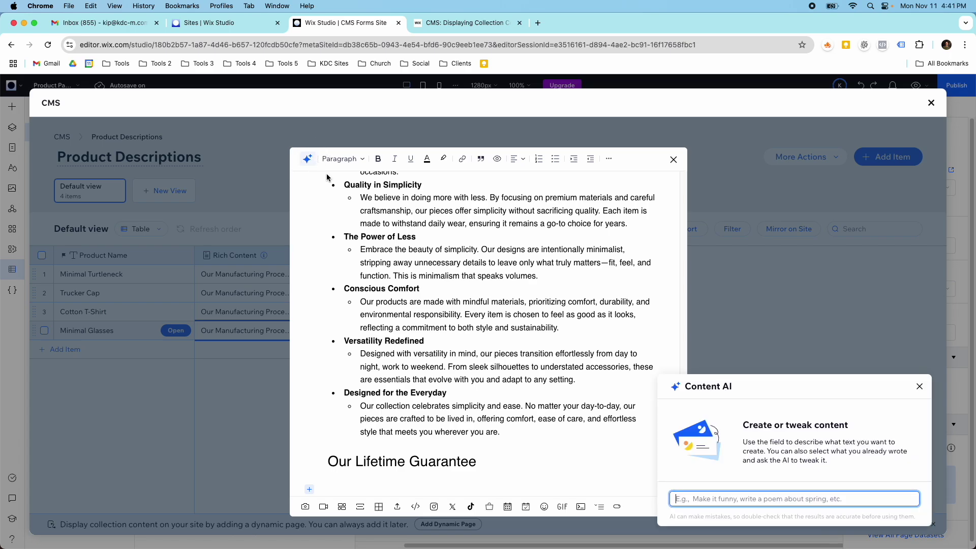
type("Write")
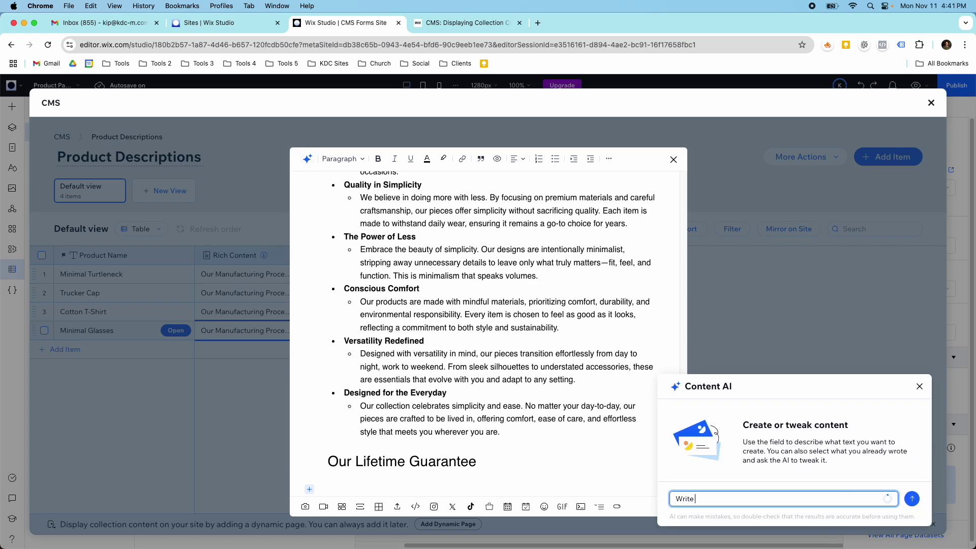
type(" me lifetime guaranet")
key("BackSpace")
type("tee for our minimal clothing and accesories p")
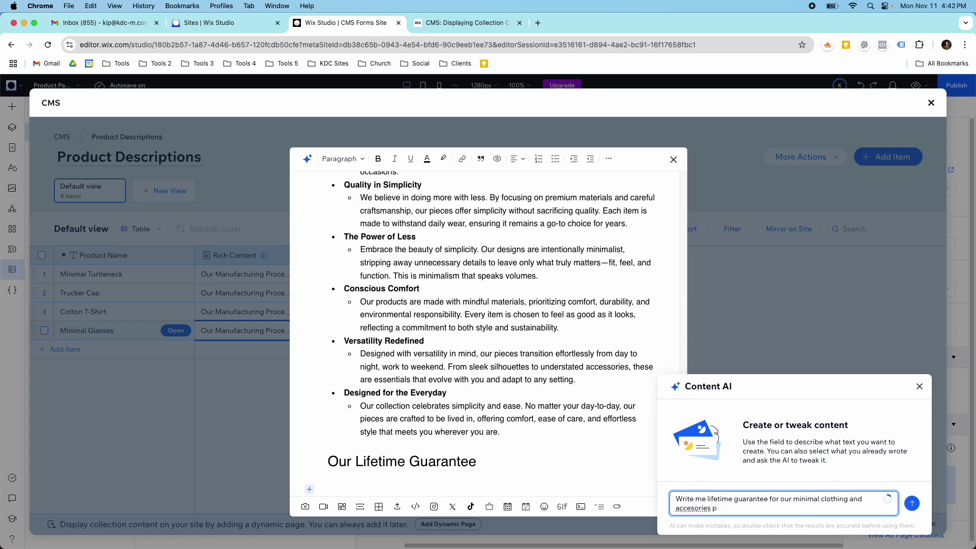
key("BackSpace")
key("BackSpace")
key("BackSpace")
key("BackSpace")
key("BackSpace")
key("BackSpace")
key("BackSpace")
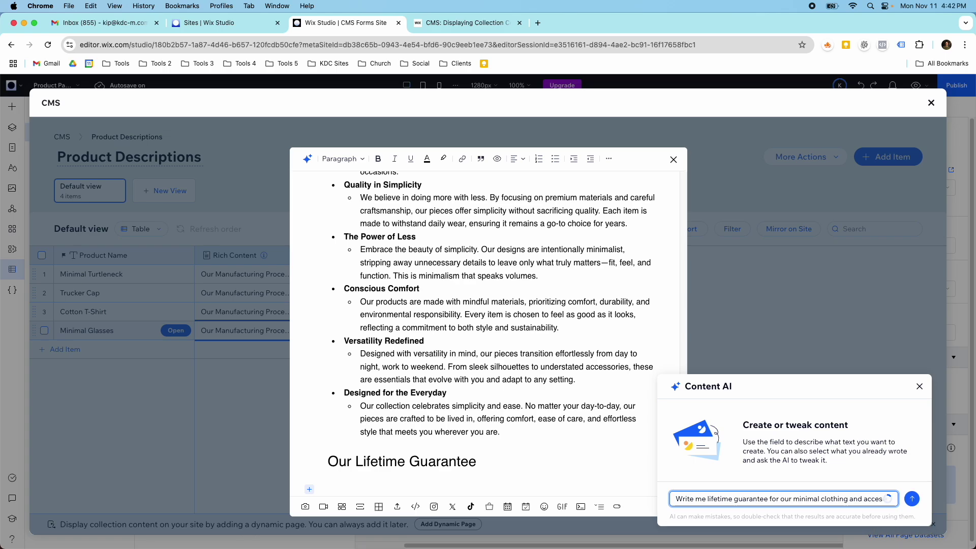
type("osor")
key("BackSpace")
key("BackSpace")
key("BackSpace")
key("BackSpace")
type("s")
key("BackSpace")
type("sories")
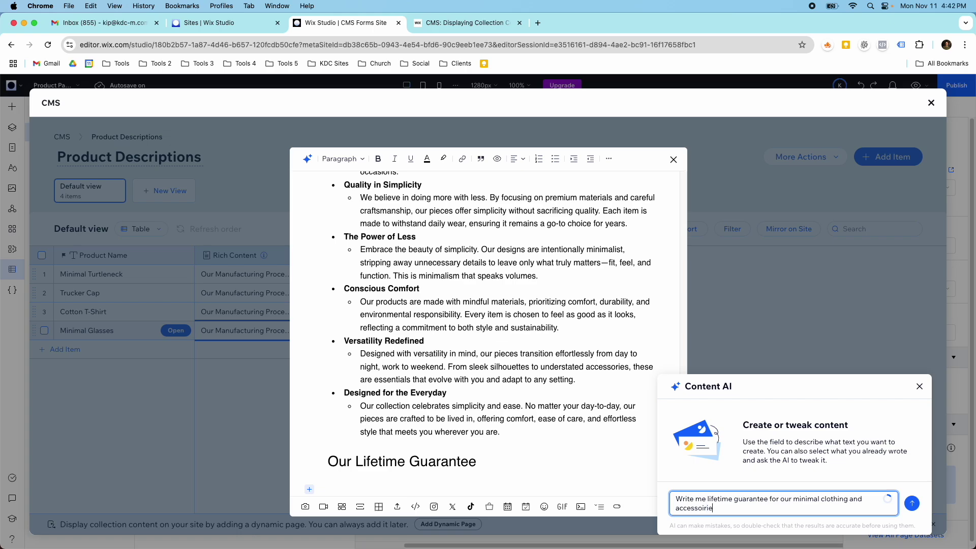
type(" producst")
key("Return")
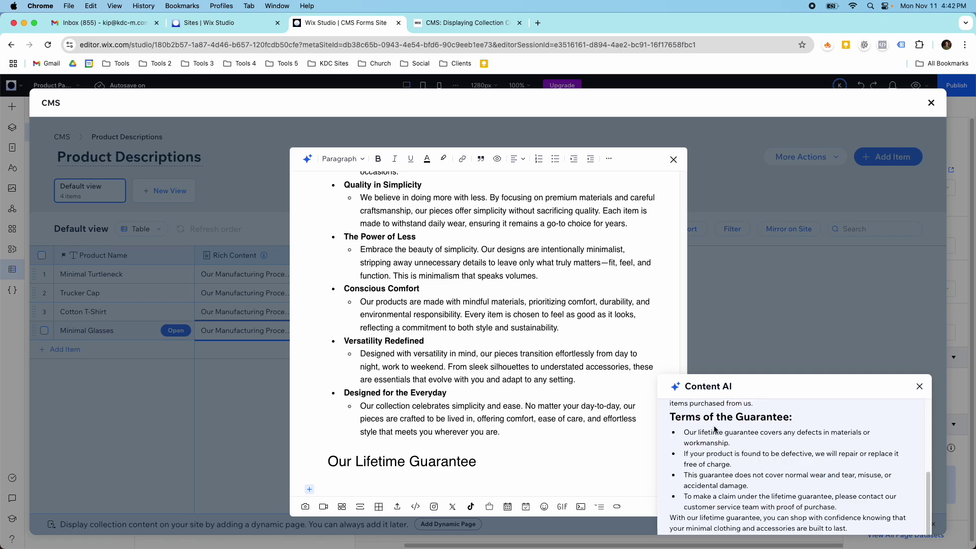
Step: Review the generated guarantee text and insert it below the "Our Lifetime Guarantee" heading
scroll(679, 405, "up", 10)
left_click_drag(740, 388, 573, 200)
scroll(588, 344, "down", 5)
left_click(530, 362)
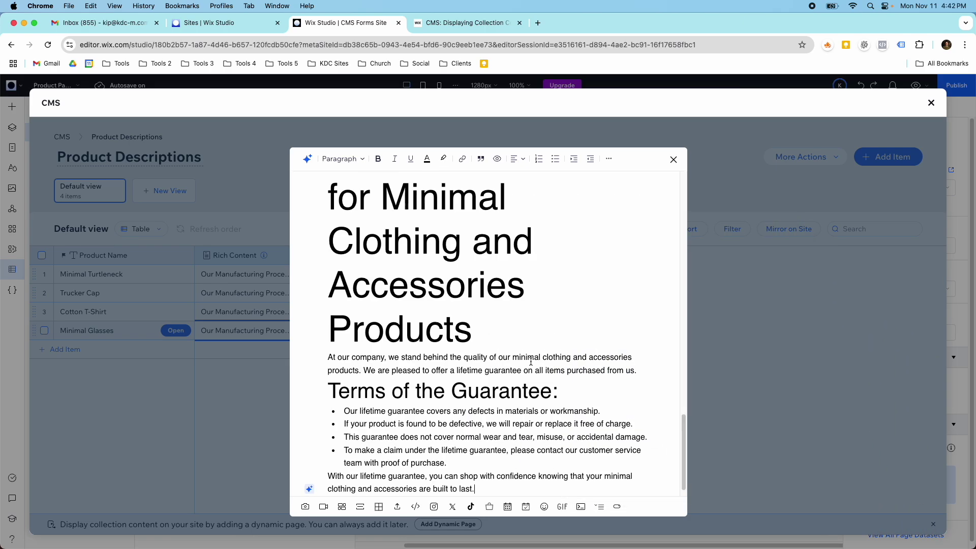
Step: Delete the generated title "Lifetime Guarantee for Minimal Clothing and Accessories Products" and leave a blank line below "Our Lifetime Guarantee"
scroll(500, 355, "up", 5)
scroll(503, 355, "down", 3)
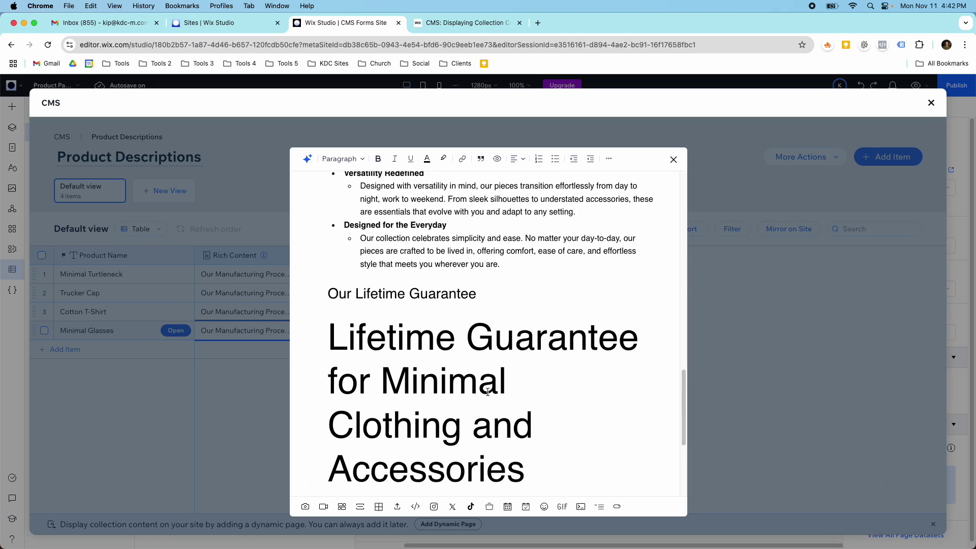
left_click_drag(488, 418, 311, 246)
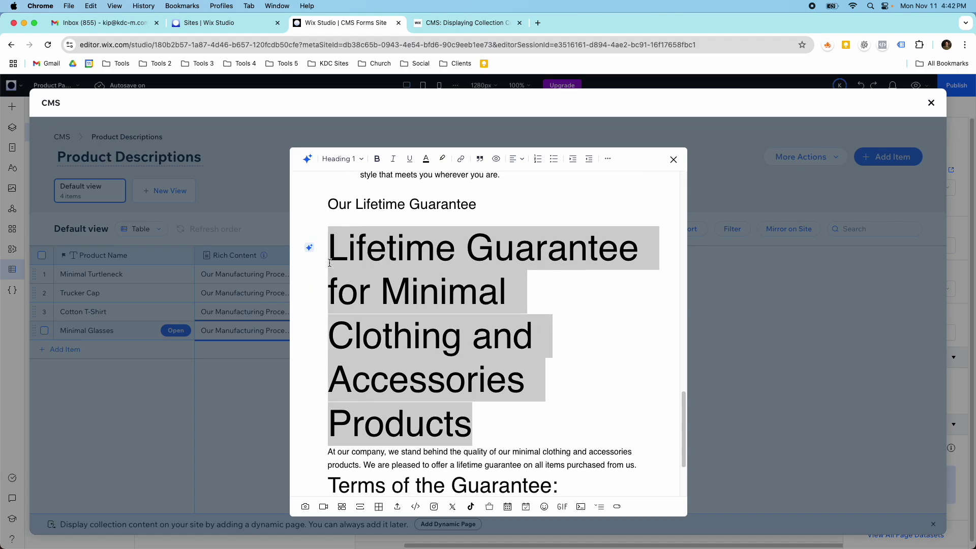
key("BackSpace")
key("BackSpace")
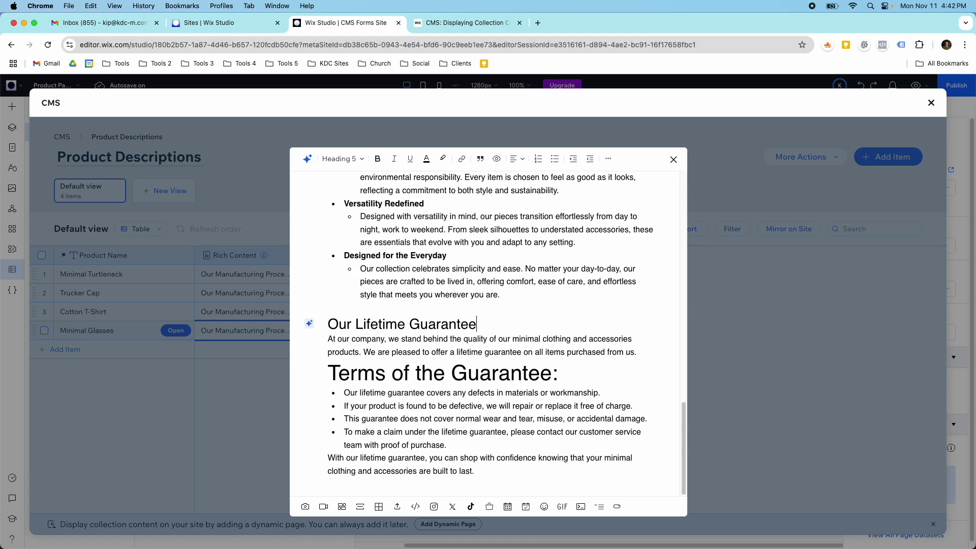
key("Right")
Step: Change the "Terms of the Guarantee:" line to Heading 6
left_click(332, 373)
left_click(489, 373)
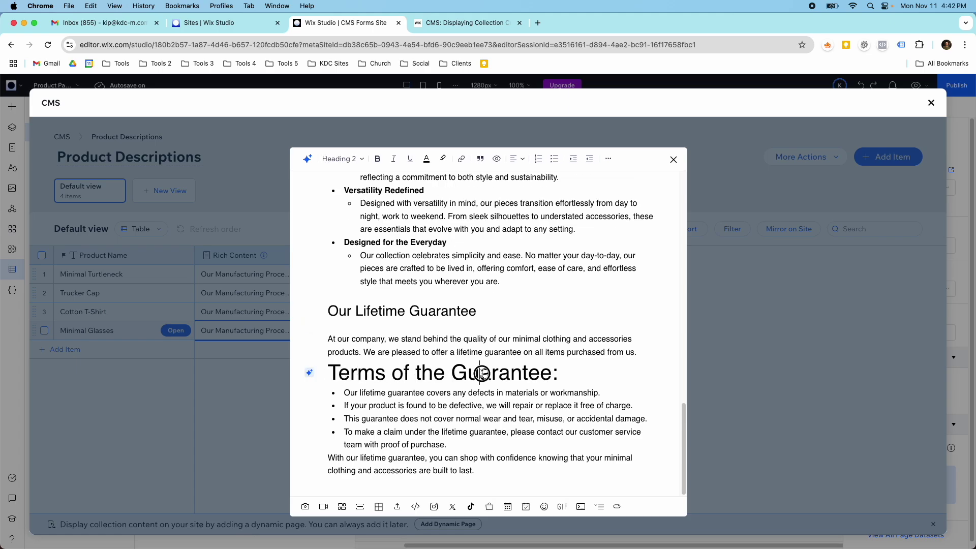
left_click(544, 376)
triple_click(544, 376)
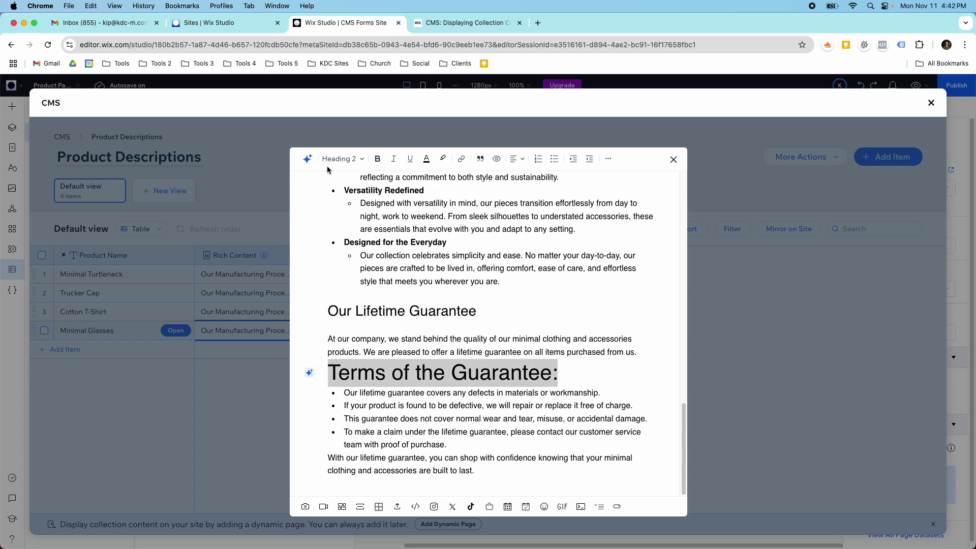
left_click(343, 158)
left_click(340, 275)
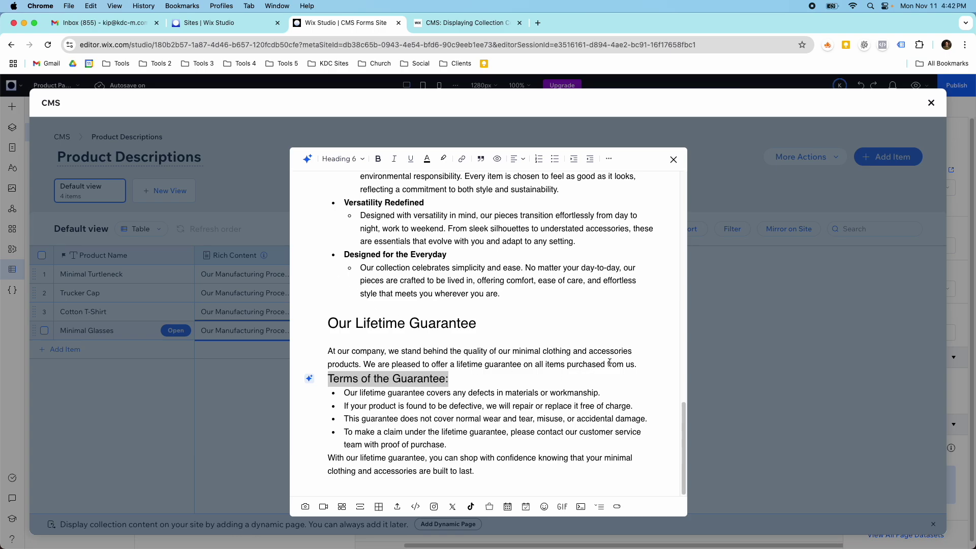
Step: Insert a blank line above "Terms of the Guarantee:" and another between its bulleted list and the closing paragraph
left_click(638, 363)
key("Return")
scroll(508, 421, "down", 1)
left_click(474, 447)
key("Return")
key("Return")
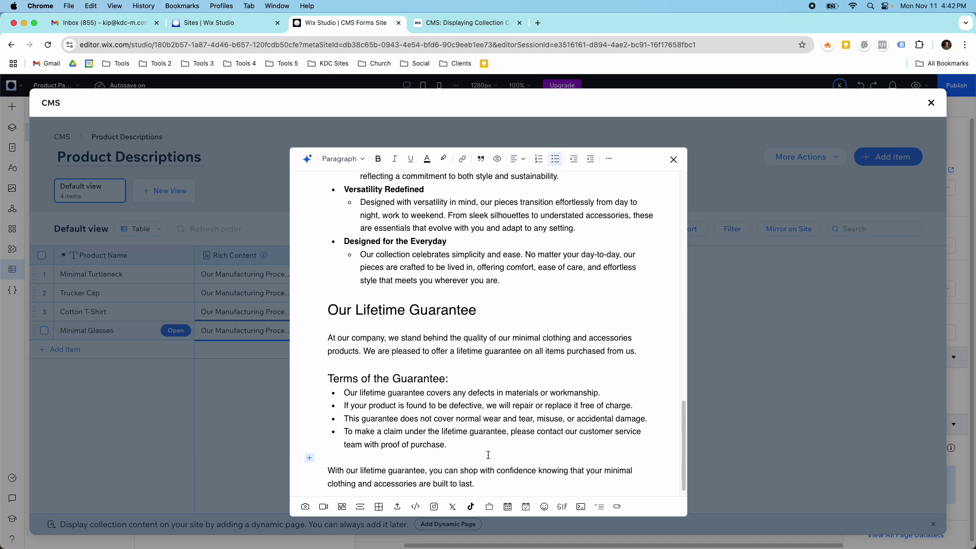
scroll(488, 455, "down", 2)
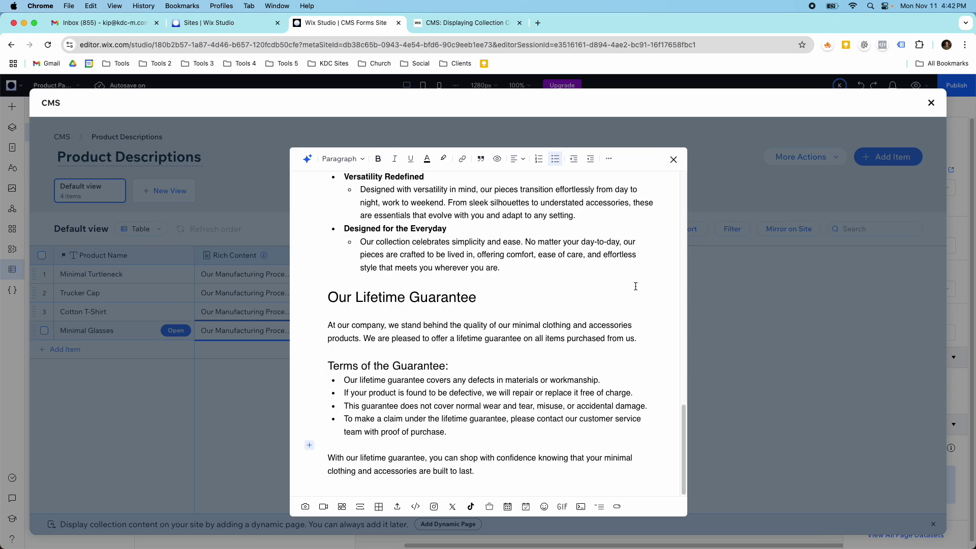
Step: Close the Minimal Glasses content and the collection, and check the lifetime guarantee text at the end of the product page
left_click(674, 159)
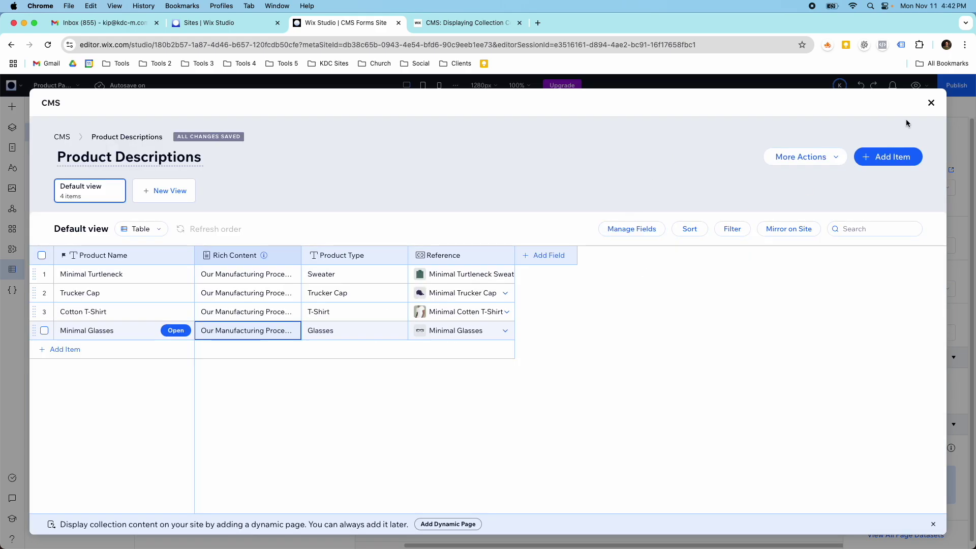
left_click(931, 103)
left_click(353, 129)
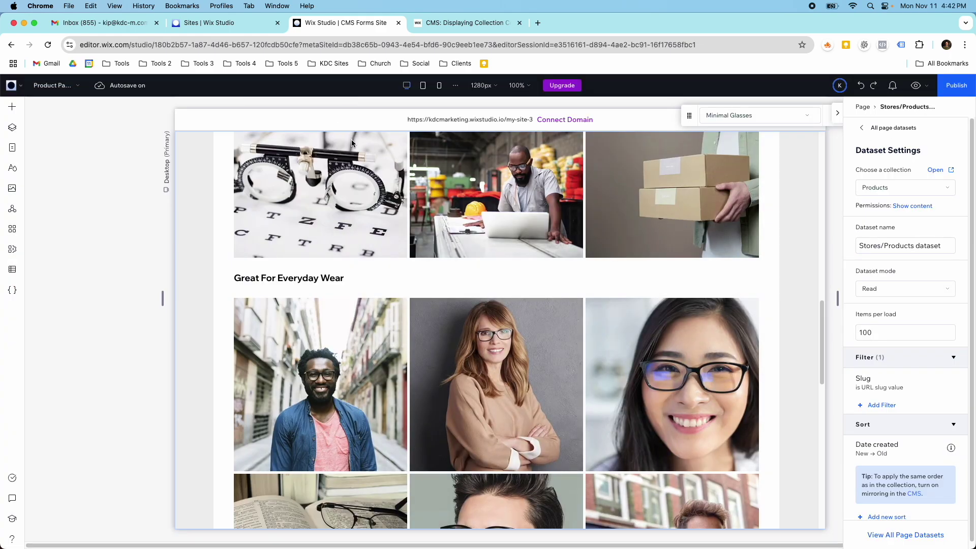
scroll(419, 224, "down", 15)
scroll(418, 223, "down", 3)
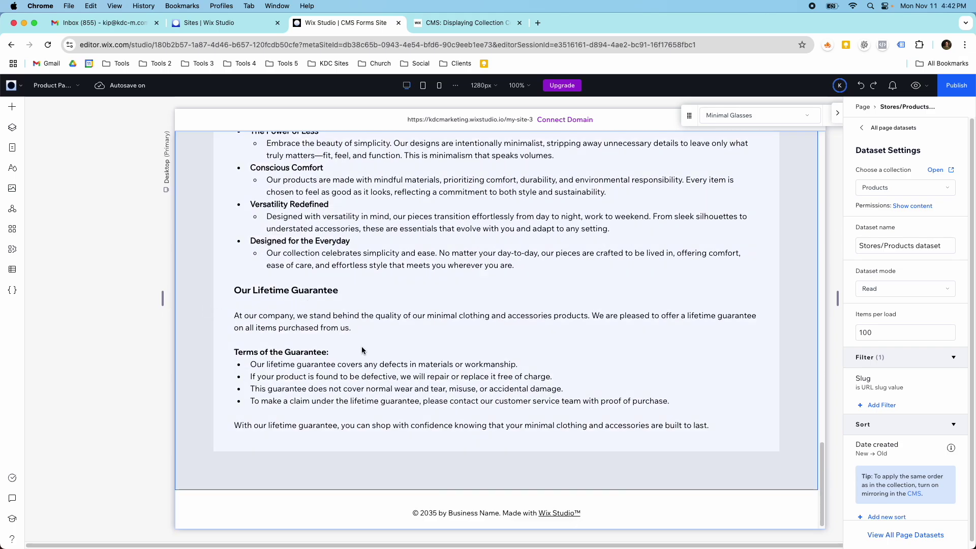
Step: Reopen the Product Descriptions collection and open the Rich Content of the Minimal Glasses item for editing
left_click(12, 272)
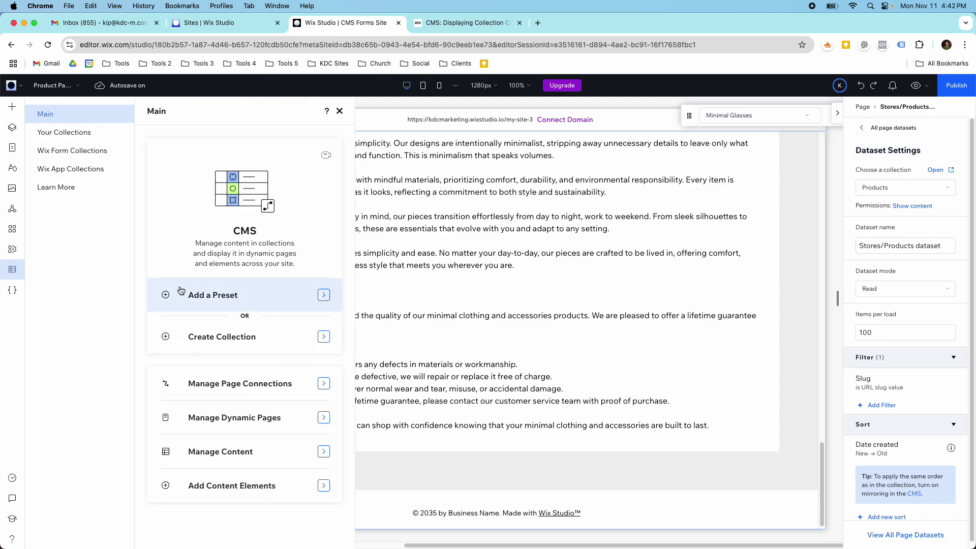
left_click(93, 133)
left_click(176, 201)
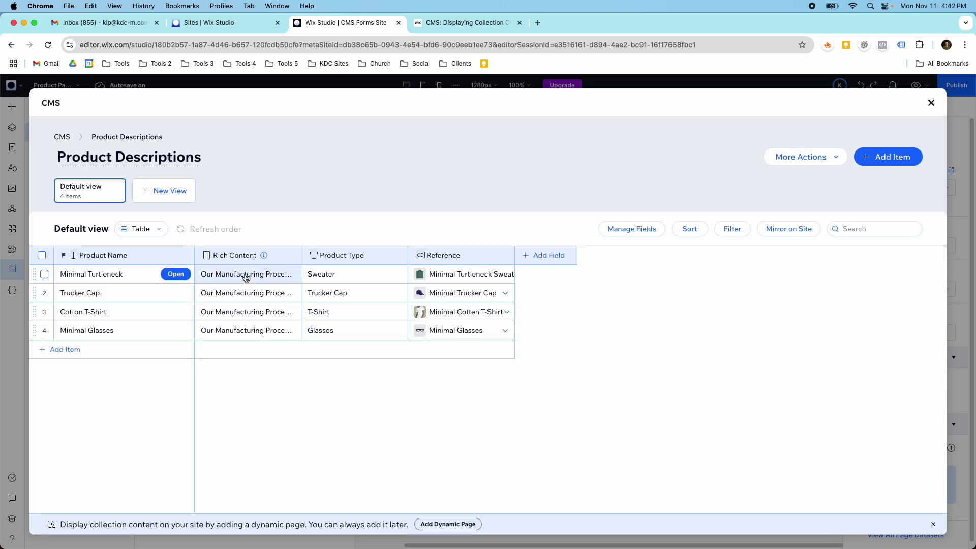
left_click(259, 335)
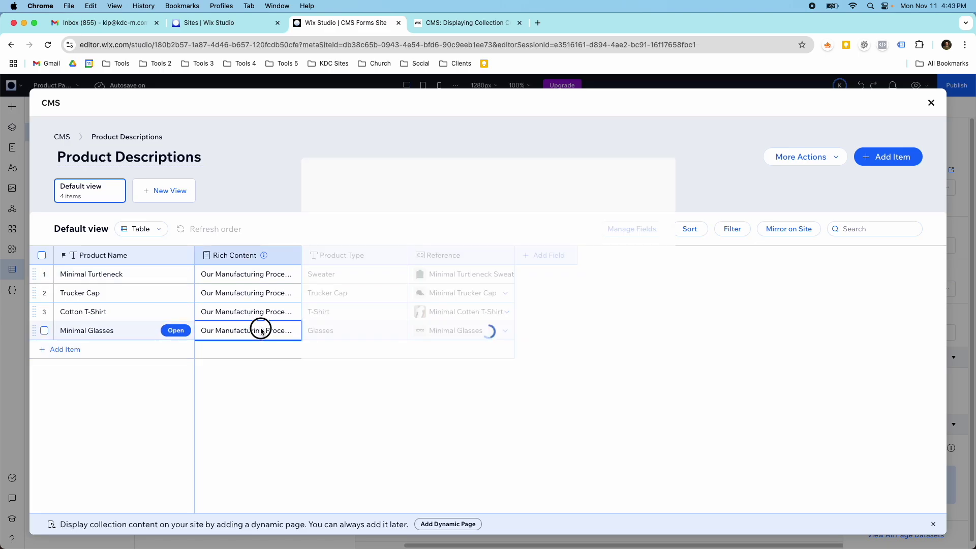
Step: Insert a divider line below the closing guarantee paragraph, remove the extra blank line above it, and close the content editor
scroll(375, 324, "down", 15)
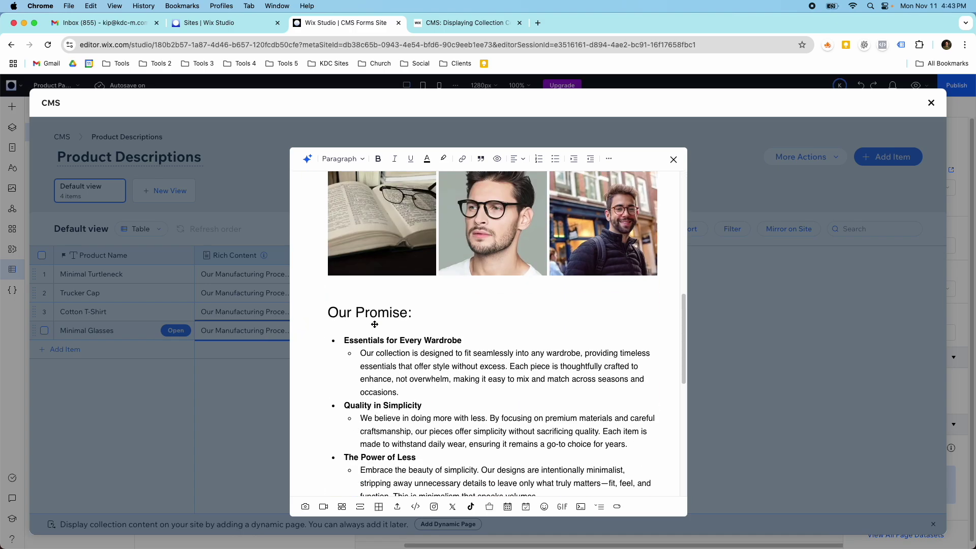
scroll(375, 323, "down", 5)
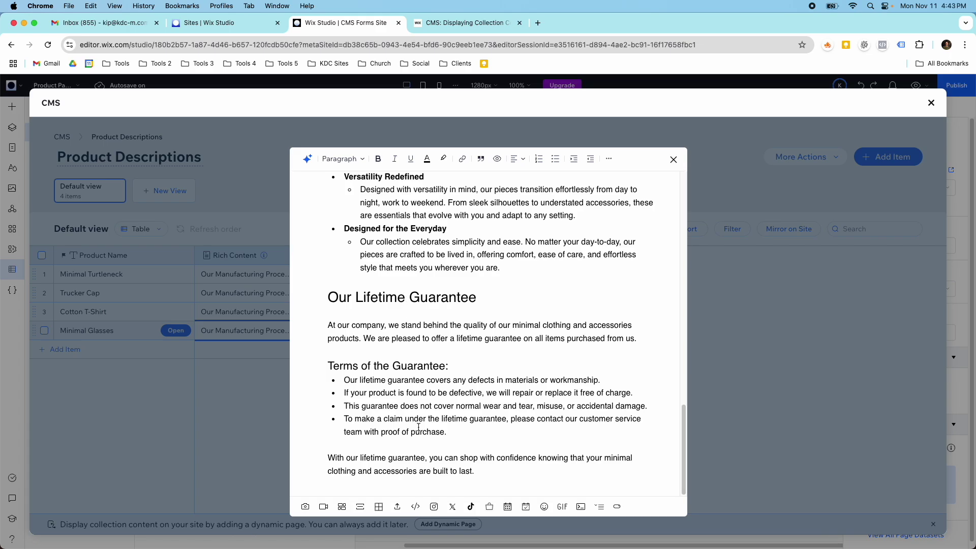
left_click(362, 497)
key("Return")
left_click(361, 507)
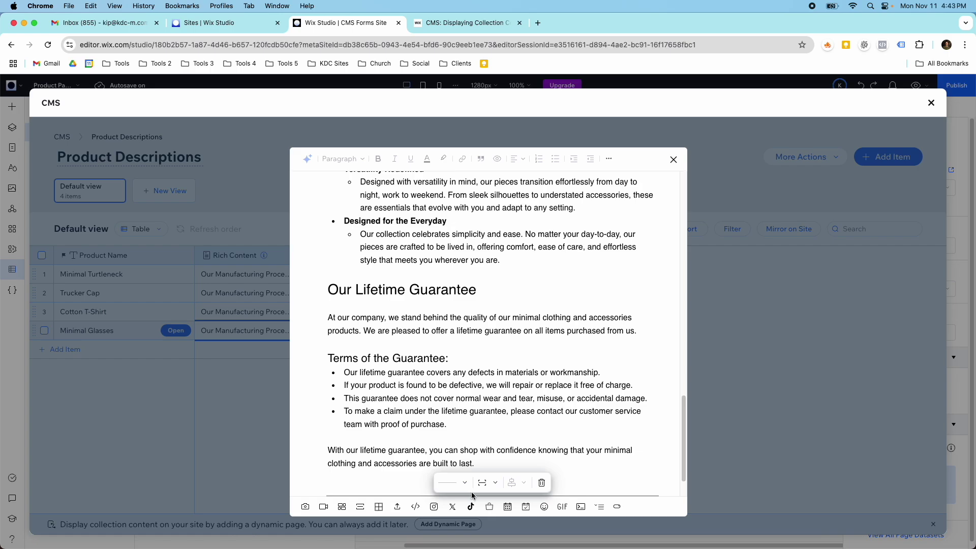
scroll(472, 496, "down", 2)
left_click(390, 431)
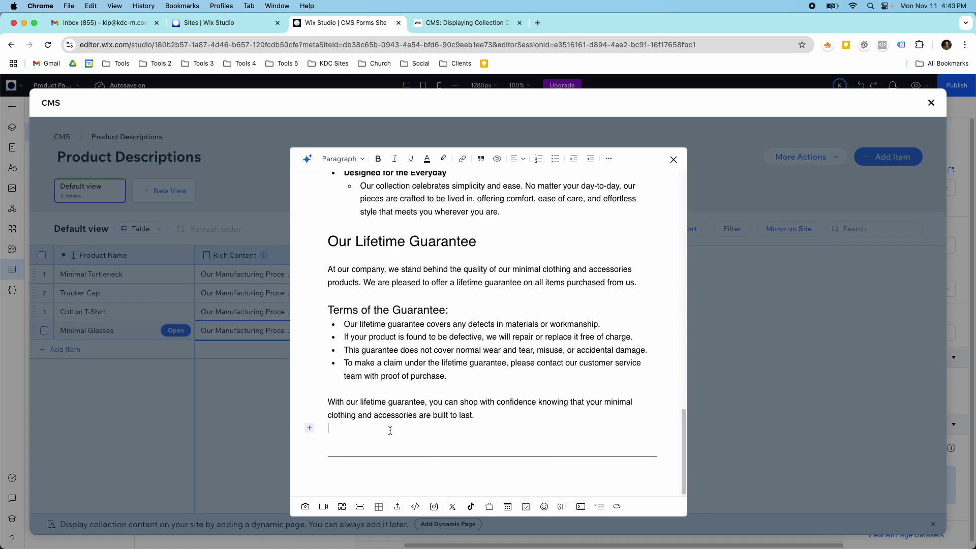
key("BackSpace")
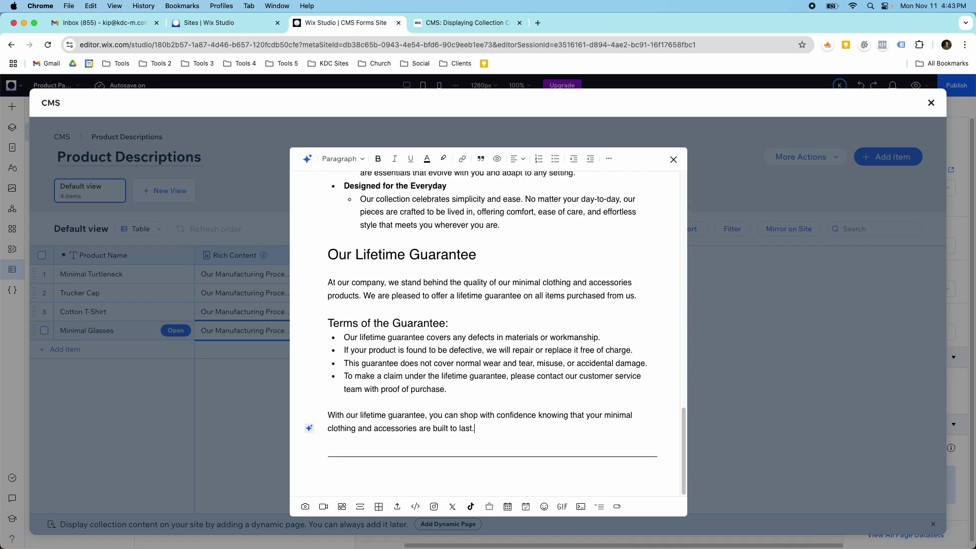
left_click(673, 159)
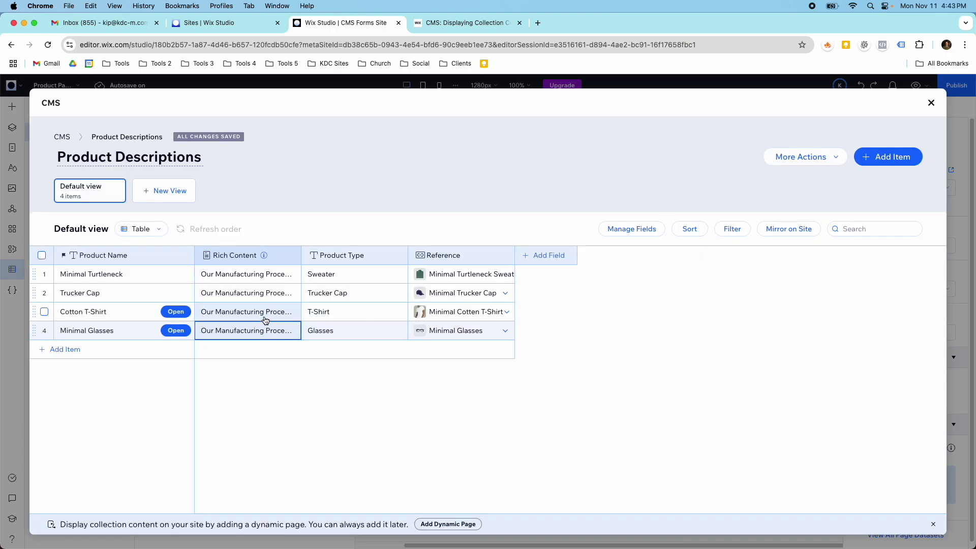
Step: Review the Cotton T-Shirt item's Rich Content through to its shipping video, and return to the product page
left_click(261, 316)
scroll(382, 352, "down", 15)
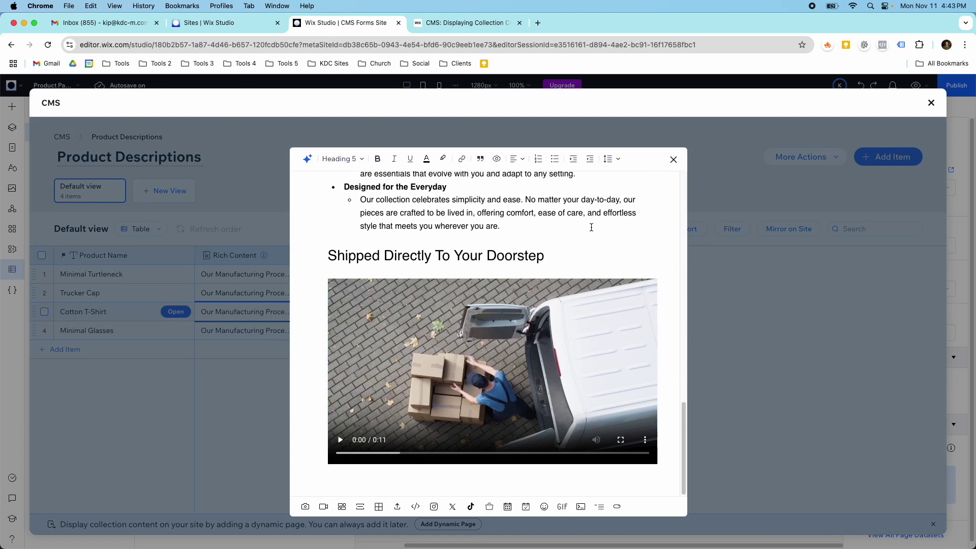
left_click(673, 160)
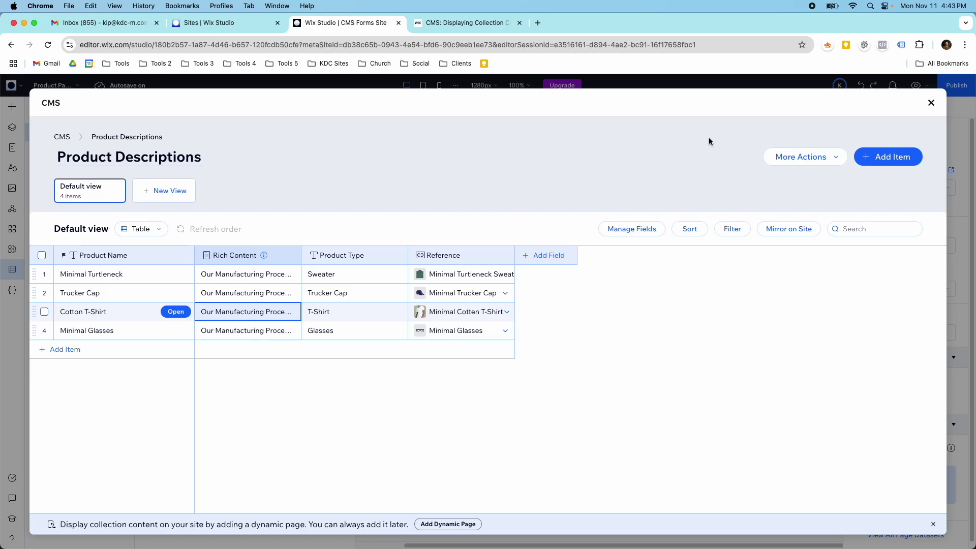
left_click(931, 104)
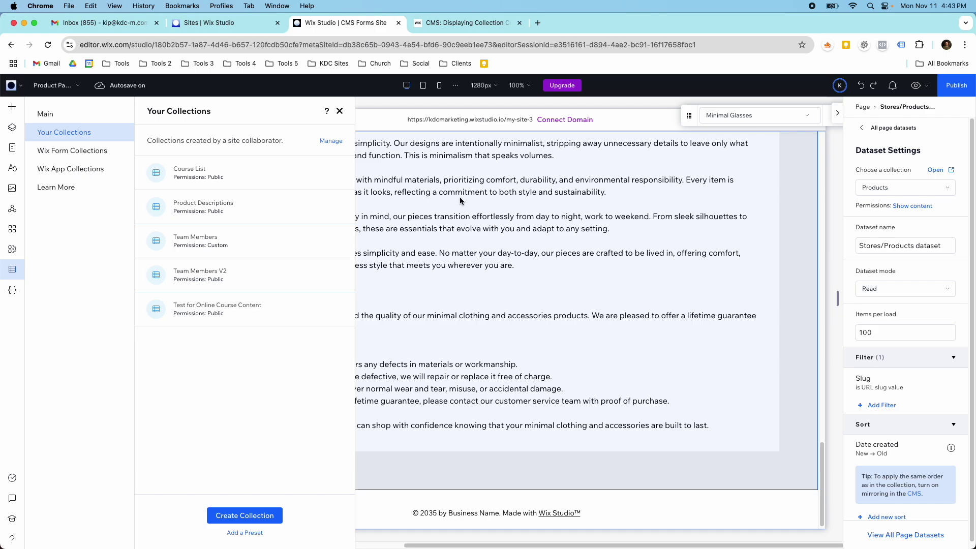
left_click(340, 111)
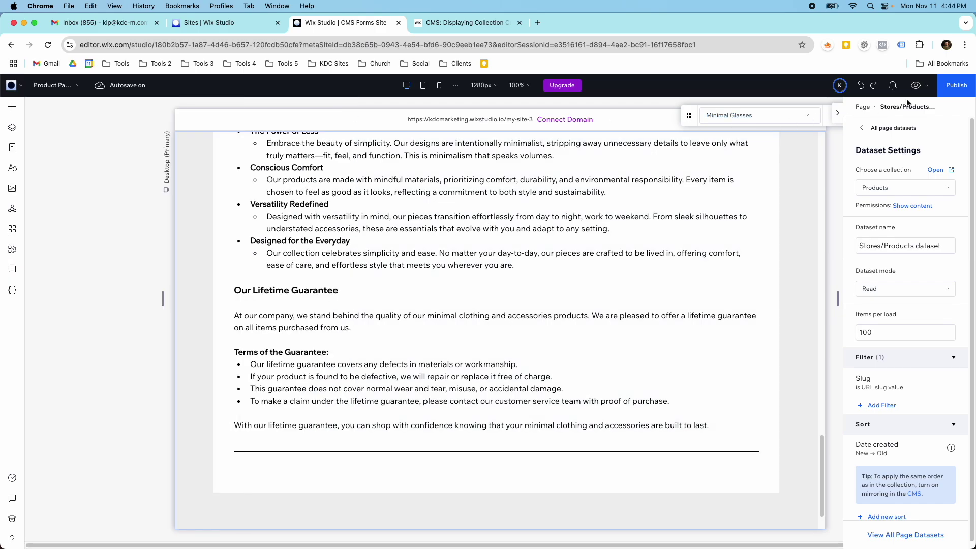
Step: Preview the product page and look through the custom description for Minimal Glasses, including its image galleries and promise section
left_click(915, 84)
scroll(710, 254, "up", 5)
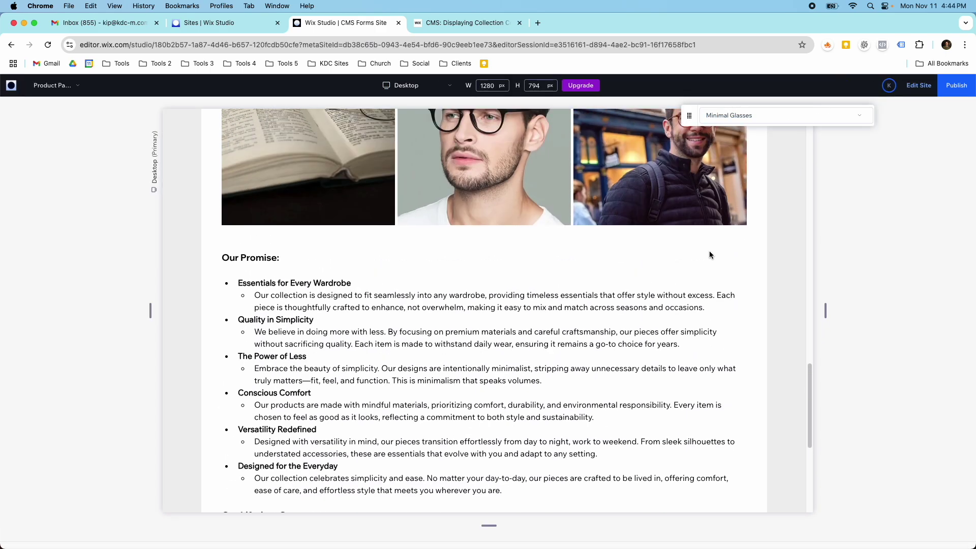
scroll(710, 254, "up", 10)
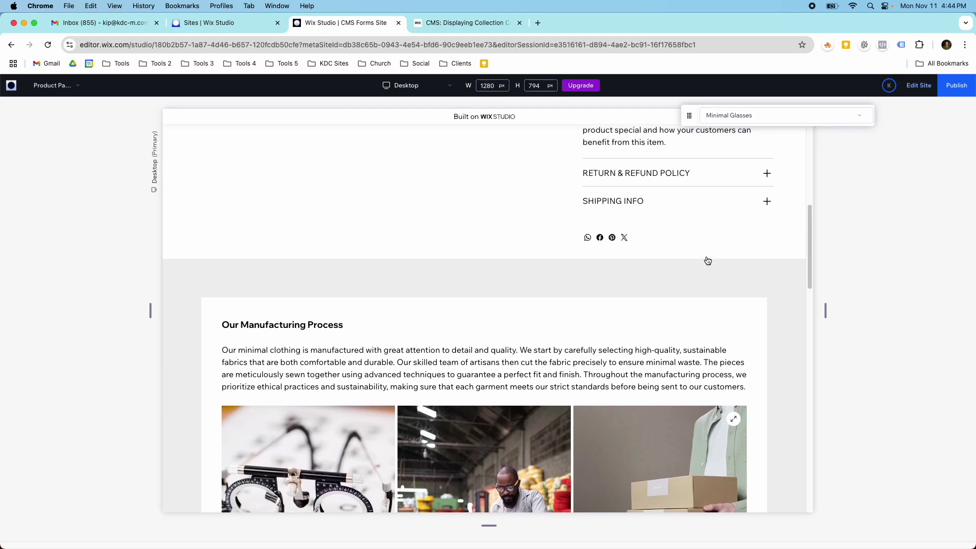
scroll(708, 261, "up", 8)
scroll(708, 260, "down", 10)
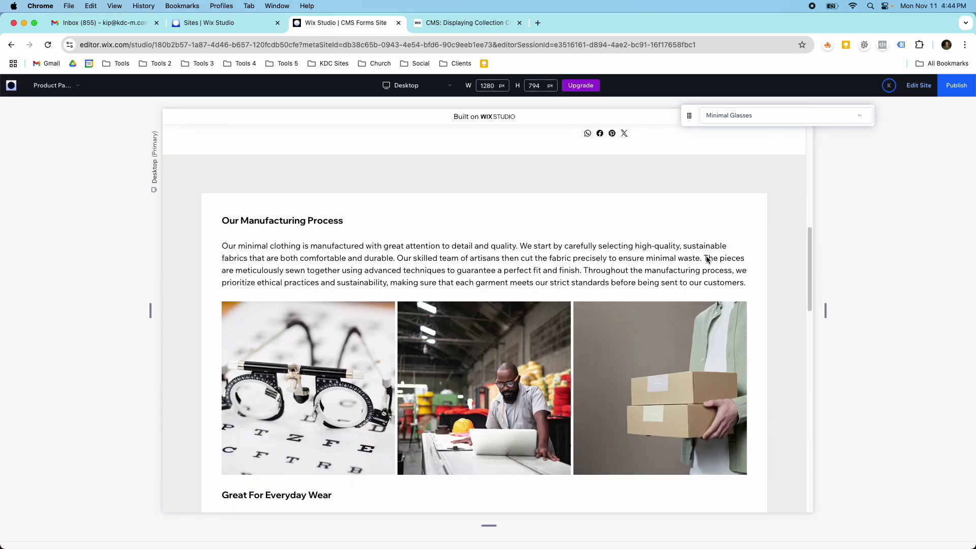
scroll(708, 259, "down", 4)
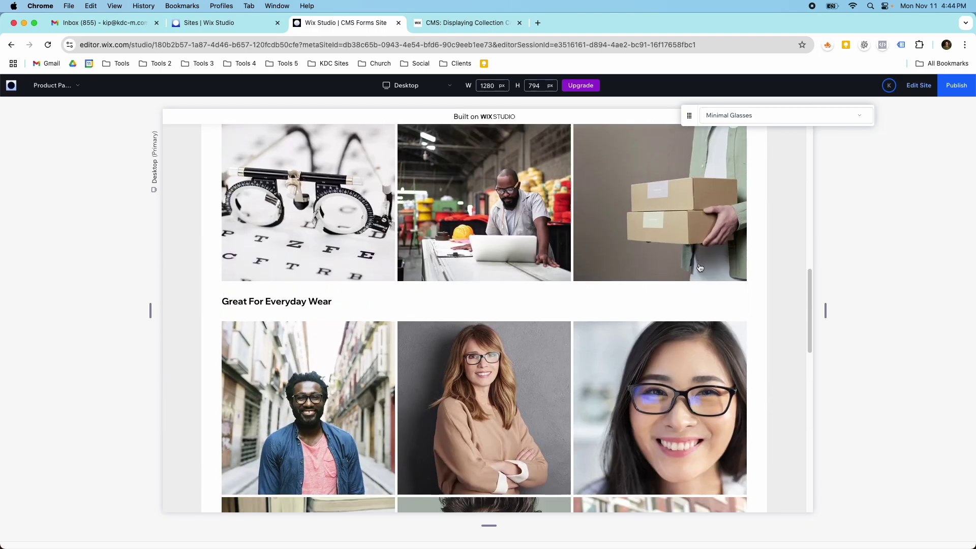
scroll(700, 268, "down", 4)
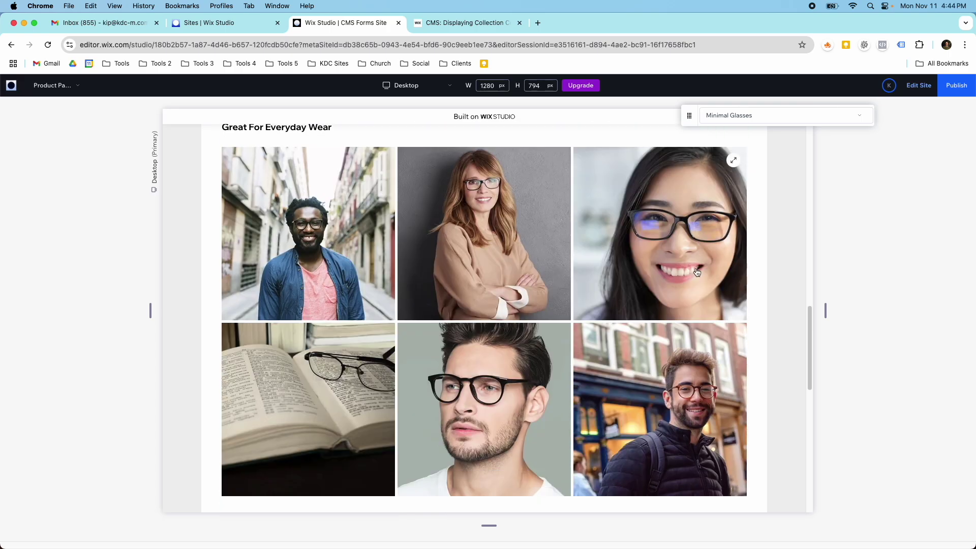
scroll(688, 305, "down", 8)
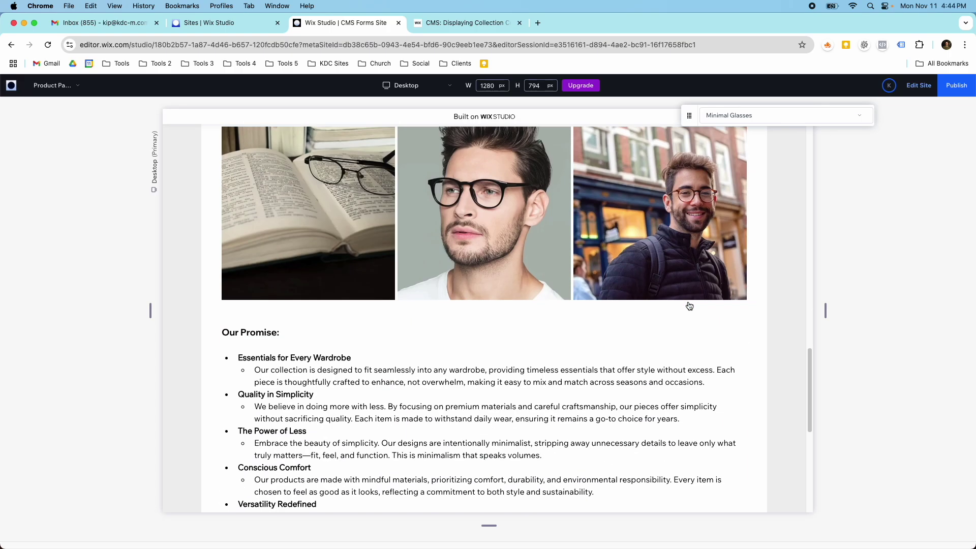
scroll(712, 214, "up", 13)
Step: Switch the previewed product to Minimal Cotten T-Shirt and look through its custom description
left_click(745, 117)
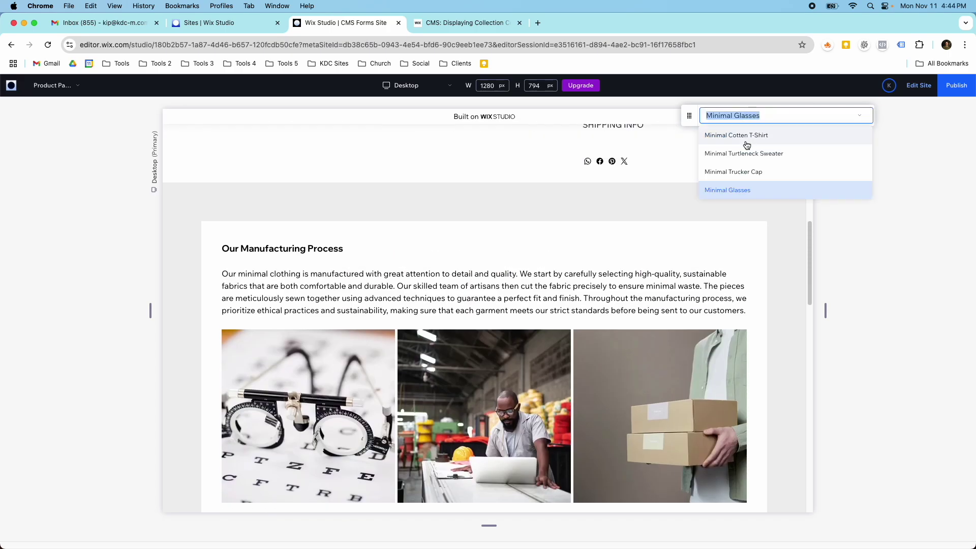
left_click(746, 147)
scroll(665, 218, "down", 16)
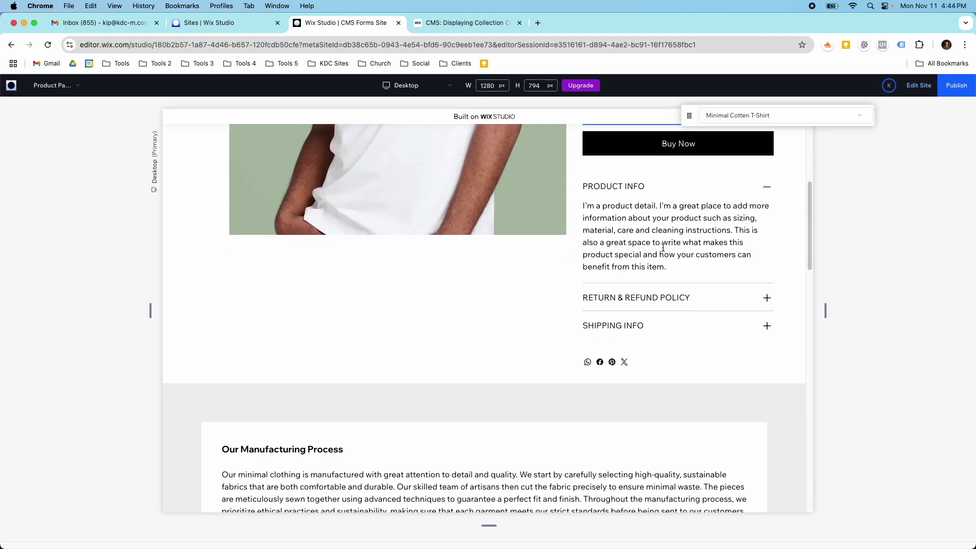
scroll(663, 248, "down", 5)
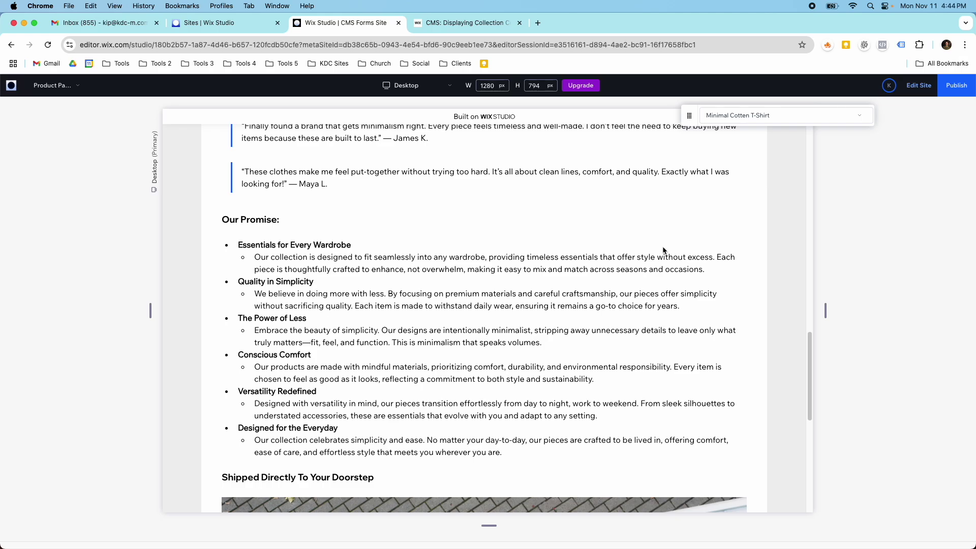
Step: Switch to the Wix help article and review its steps for adding datasets and a URL slug filter to the product page
left_click(465, 23)
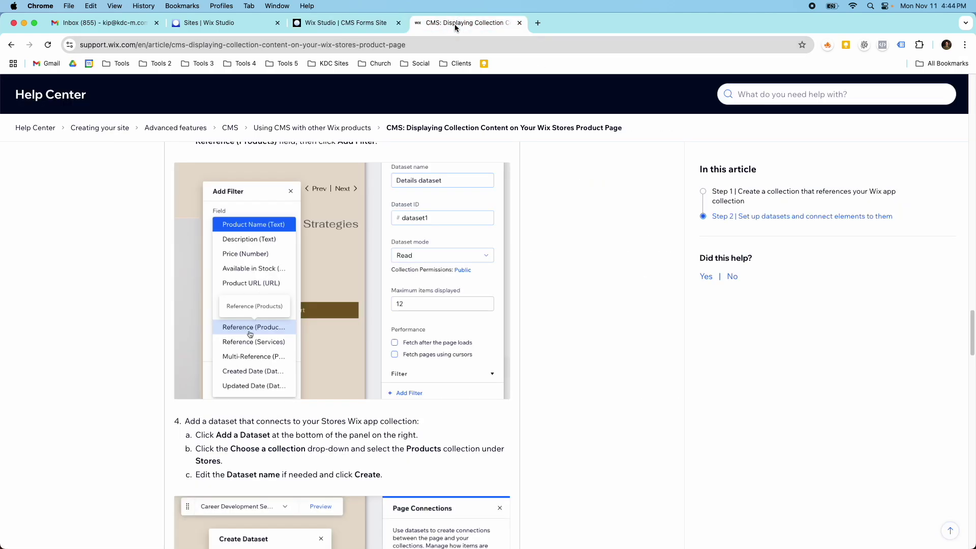
scroll(376, 297, "up", 3)
scroll(377, 297, "up", 6)
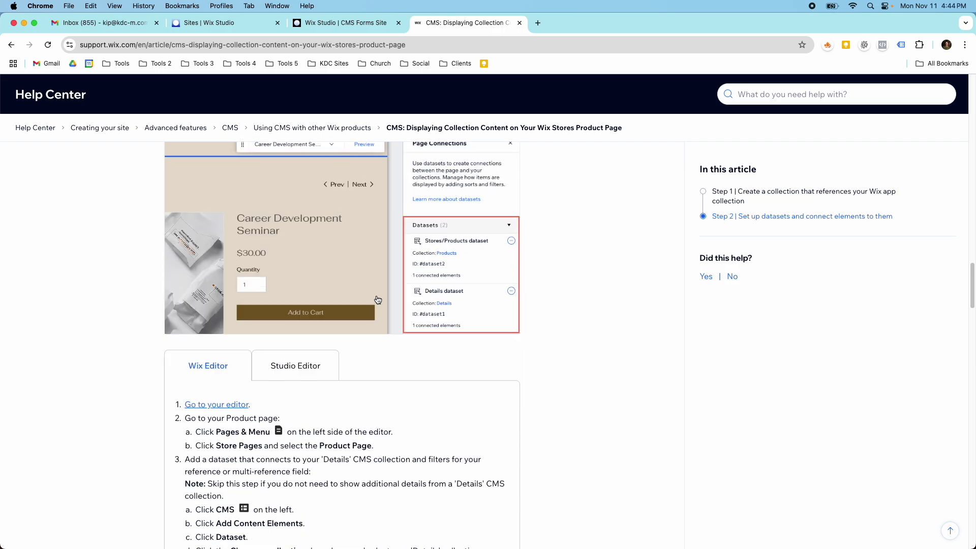
scroll(378, 300, "down", 3)
scroll(376, 294, "down", 12)
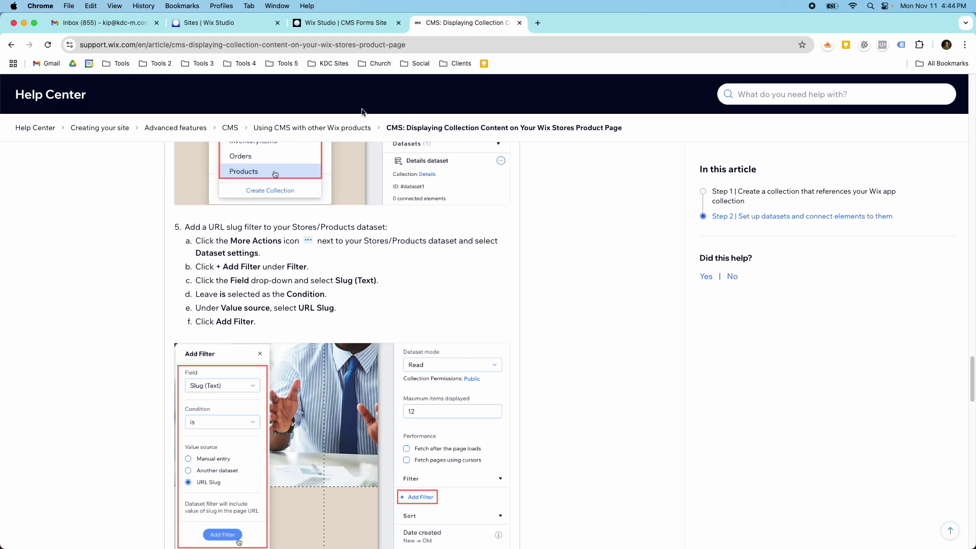
Step: Return to the Wix Studio tab and leave the preview to edit the product page
left_click(346, 24)
left_click(919, 85)
scroll(745, 288, "down", 1)
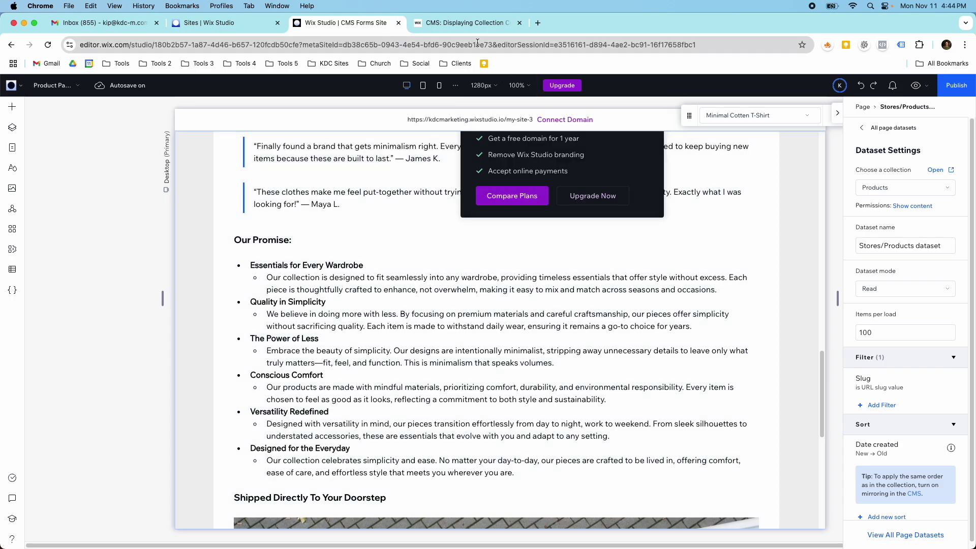
Step: Switch back to the help article and review its instructions on connecting the rich content viewer and hiding default product details
left_click(457, 23)
scroll(429, 163, "down", 6)
scroll(429, 162, "down", 10)
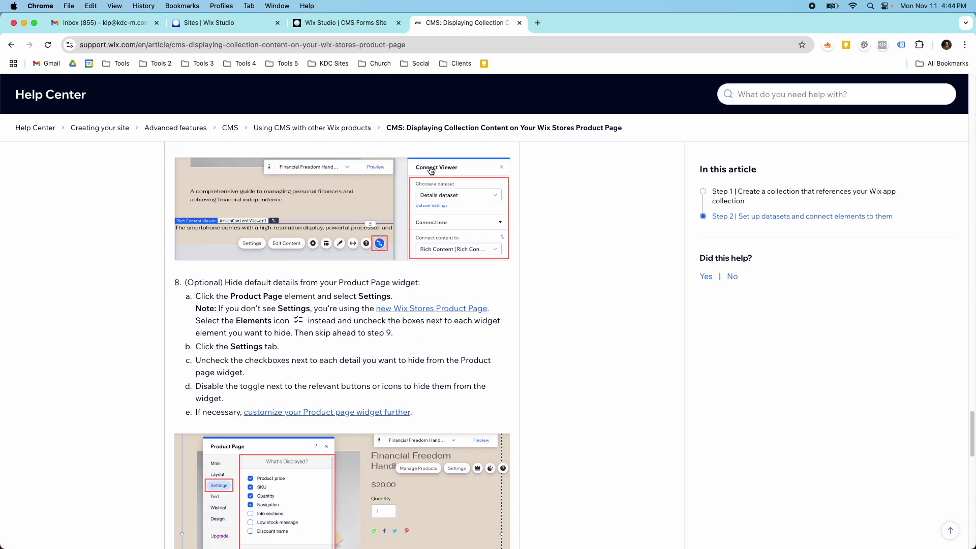
scroll(808, 276, "up", 10)
scroll(806, 278, "up", 5)
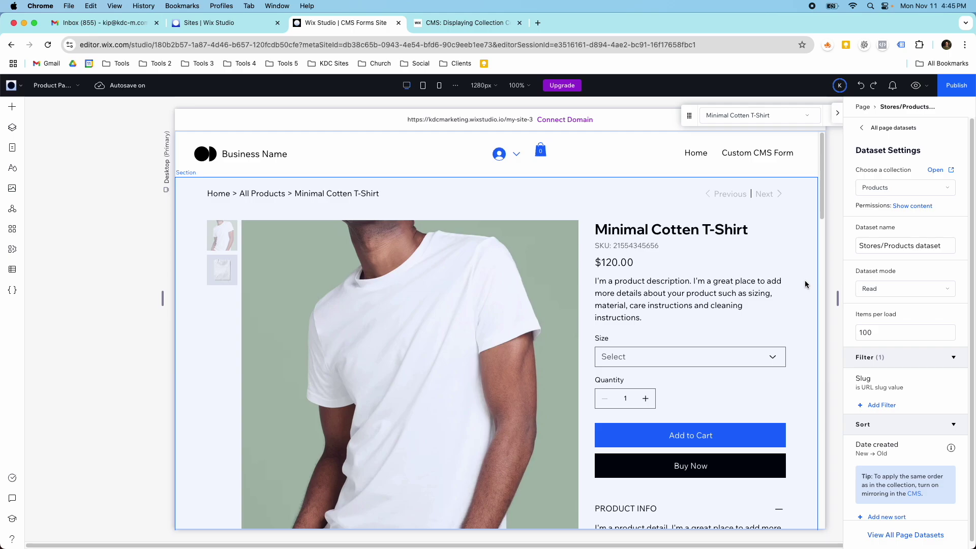
Step: In the Wix Studio editor, select the Rich Content Viewer below the product details and examine its design settings
scroll(764, 336, "down", 10)
scroll(498, 319, "down", 1)
left_click(498, 319)
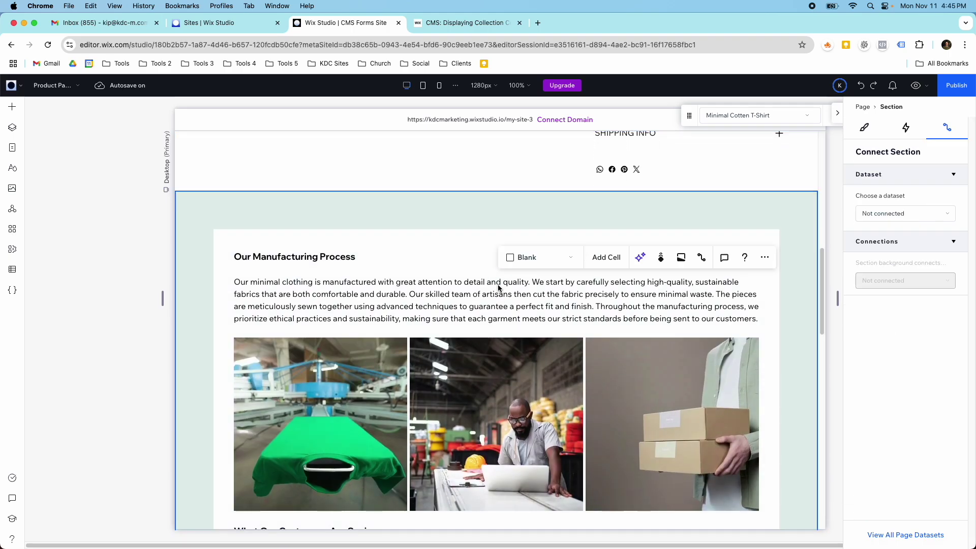
left_click(407, 272)
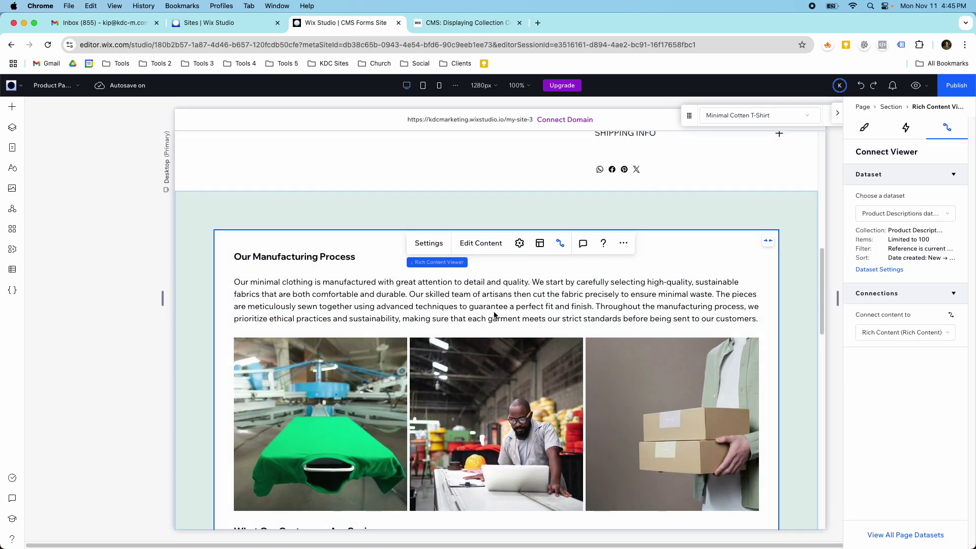
left_click(864, 128)
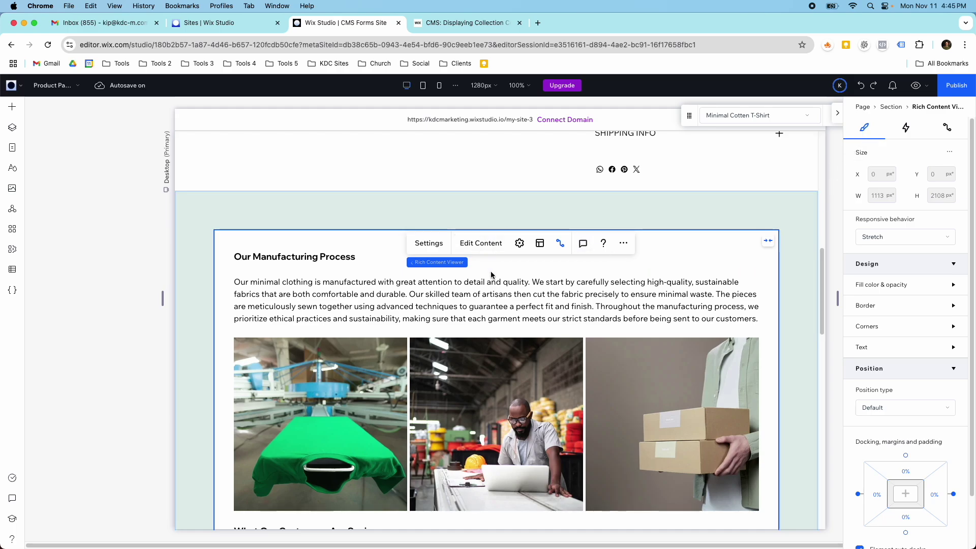
scroll(509, 315, "down", 1)
scroll(508, 315, "up", 3)
Step: Examine the viewer's CMS connection and the Product Descriptions dataset settings, and show all page datasets
left_click(941, 129)
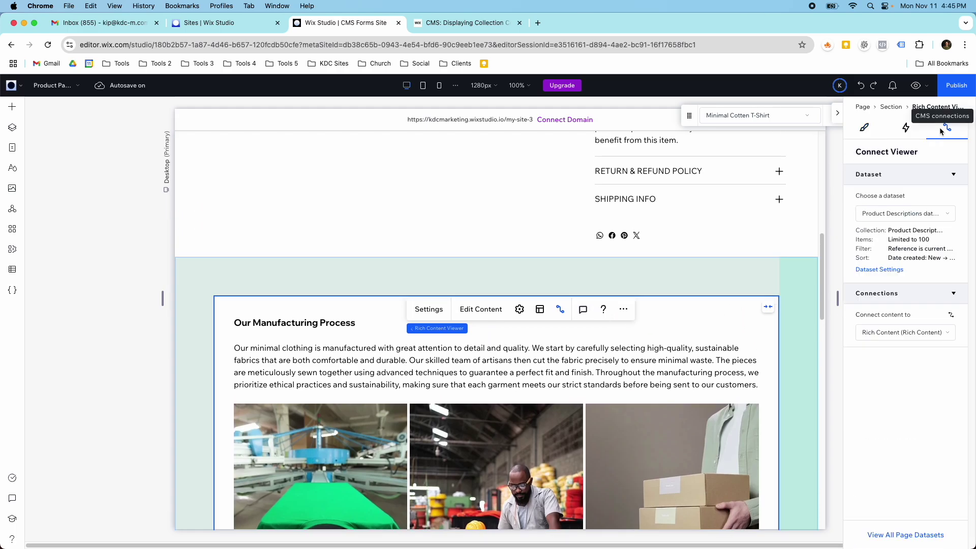
left_click(887, 275)
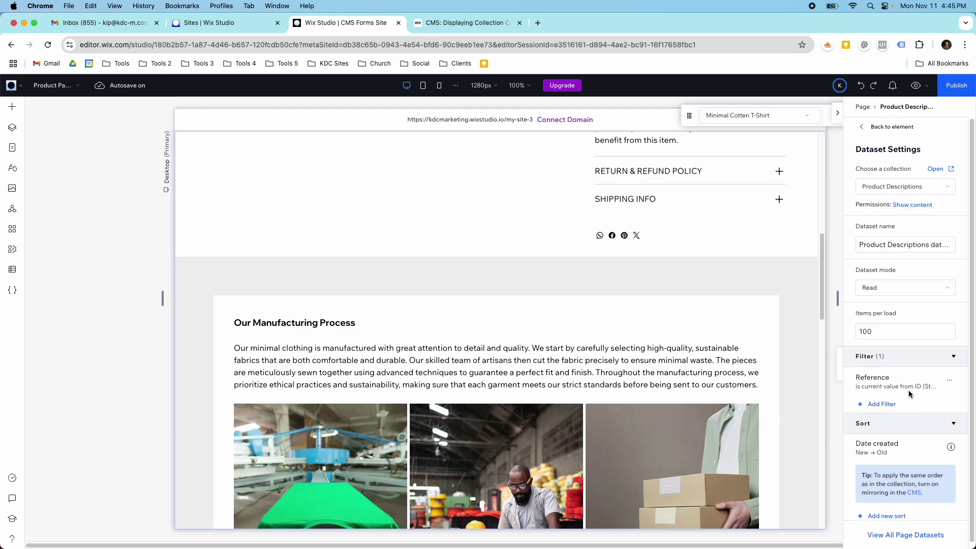
left_click(921, 539)
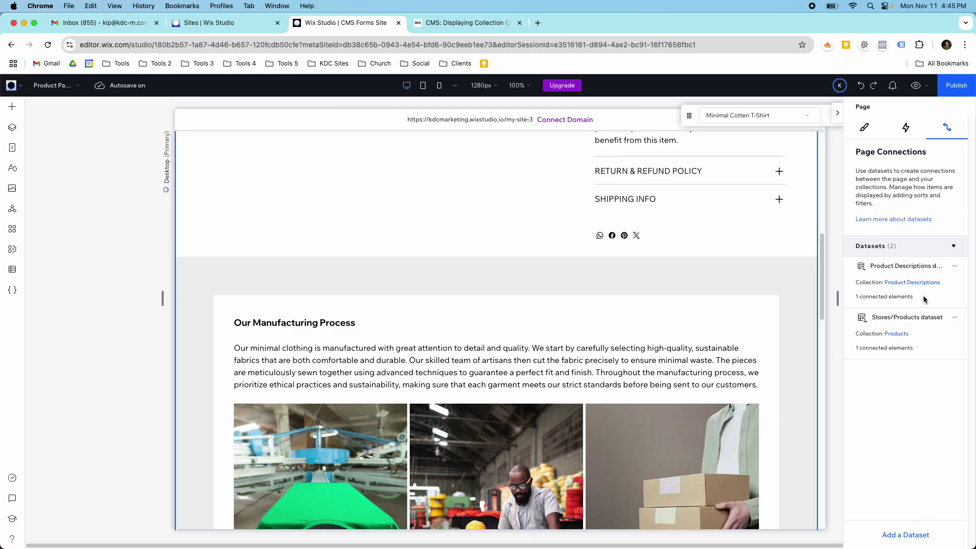